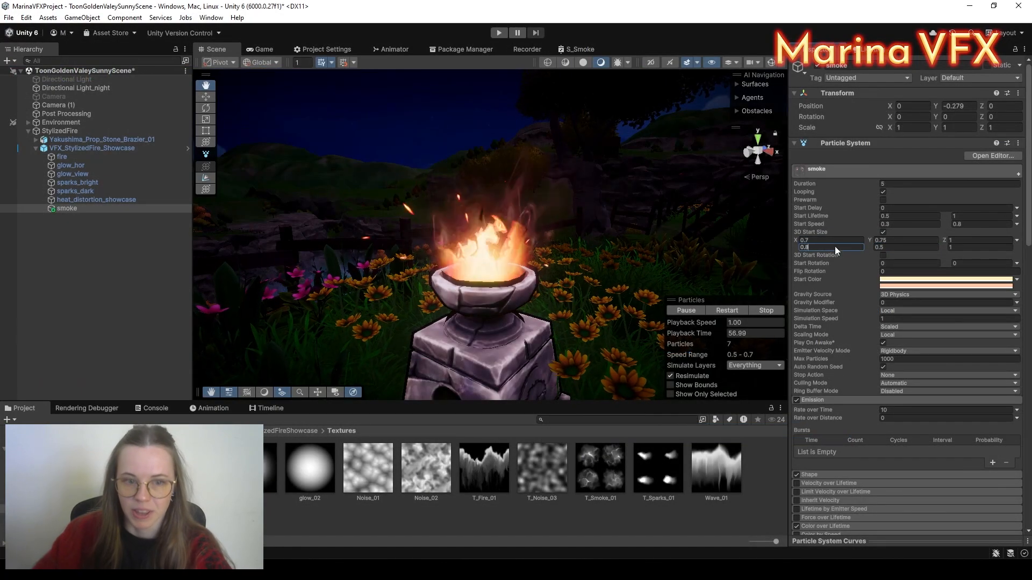
Step: Preview the smoke particles on their own in the scene, and show all the fire effects together again
scroll(903, 350, down, 10)
click(706, 394)
scroll(928, 321, up, 8)
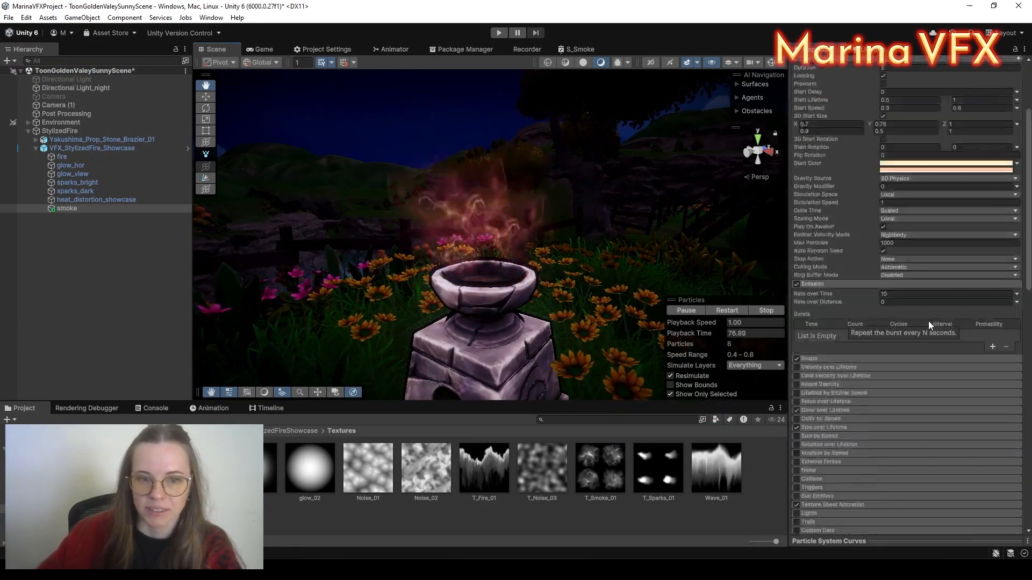
scroll(936, 309, down, 8)
scroll(950, 285, up, 12)
click(708, 392)
Step: Set the smoke particle system's Start Speed to a random range between 0.5 and 2
click(908, 224)
text(.5)
click(954, 224)
text(2)
Step: Enable Limit Velocity over Lifetime on the smoke with speed 0, dampen 0.1 and drag 0.1
scroll(490, 269, down, 2)
scroll(839, 379, down, 3)
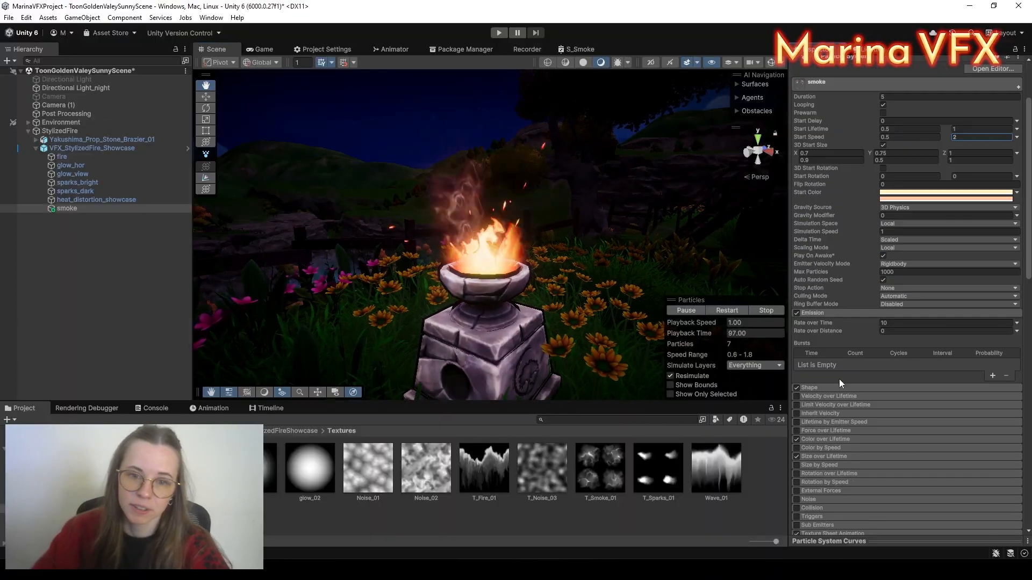
click(797, 405)
text(0.1)
click(908, 135)
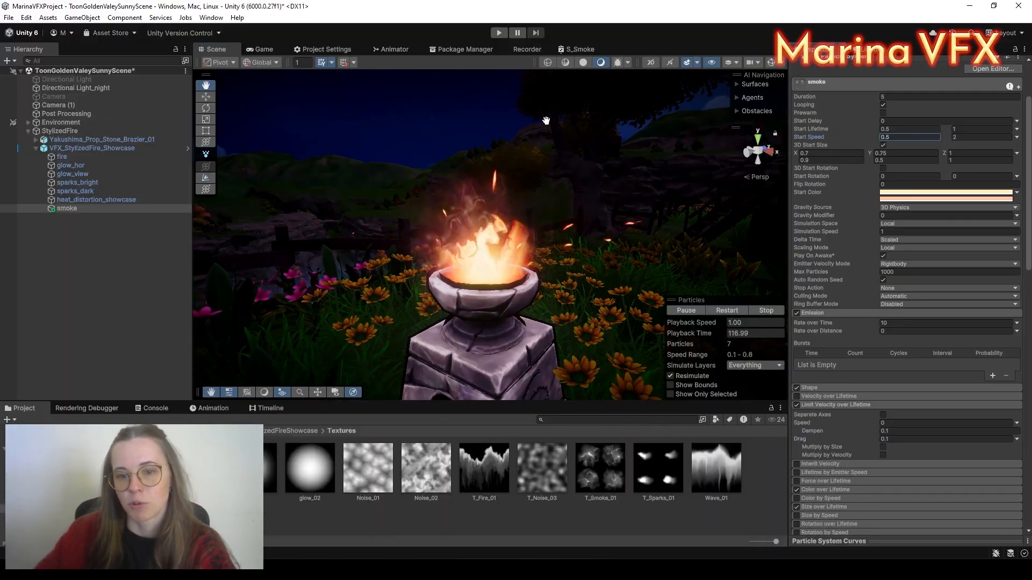
scroll(934, 307, down, 20)
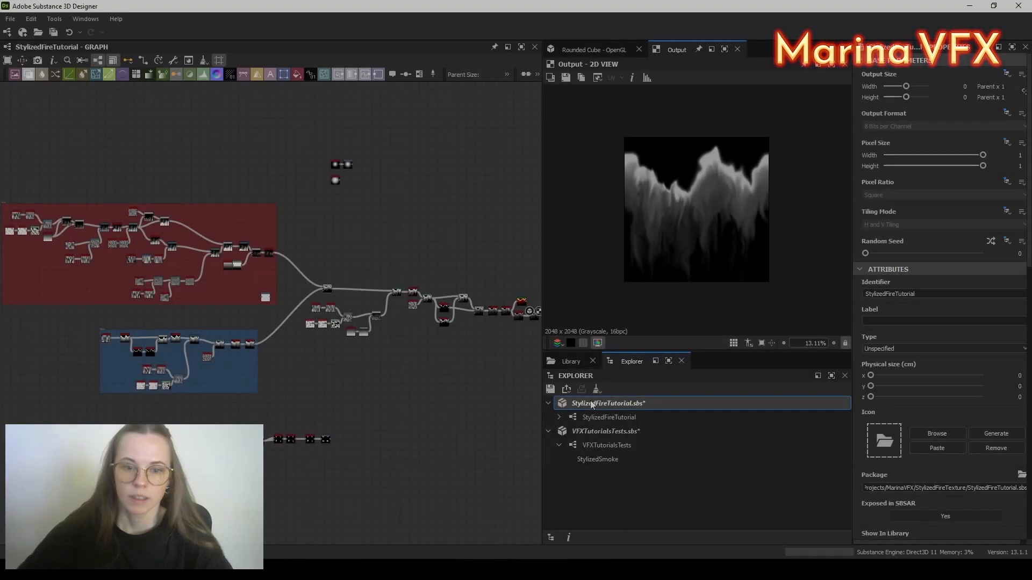
Step: In Substance 3D Designer, create an empty 2048 px Substance graph named StylizedSmoke in the StylizedFireTutorial.sbs package
click(592, 404)
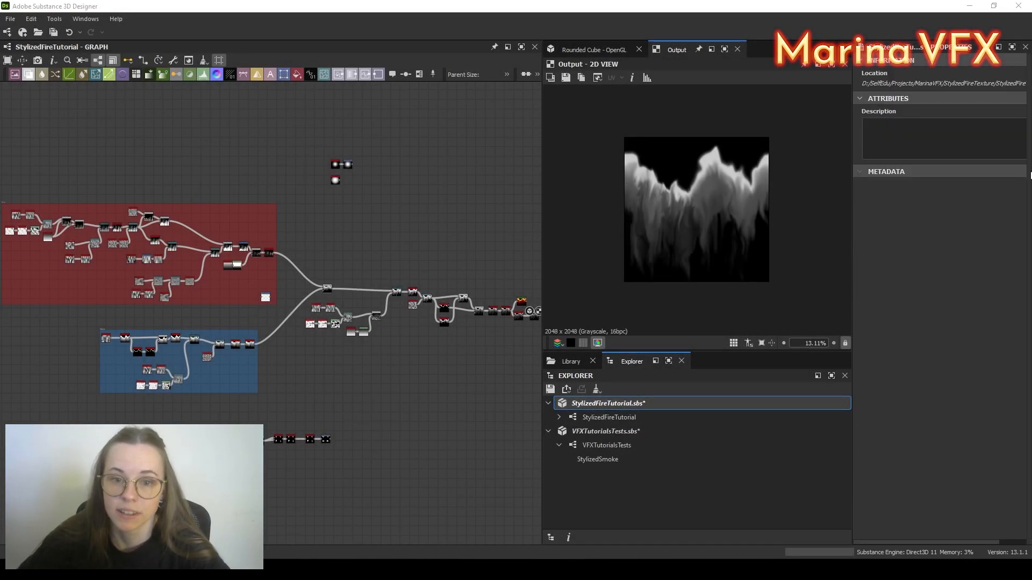
right_click(595, 403)
mouse_move(608, 166)
click(769, 176)
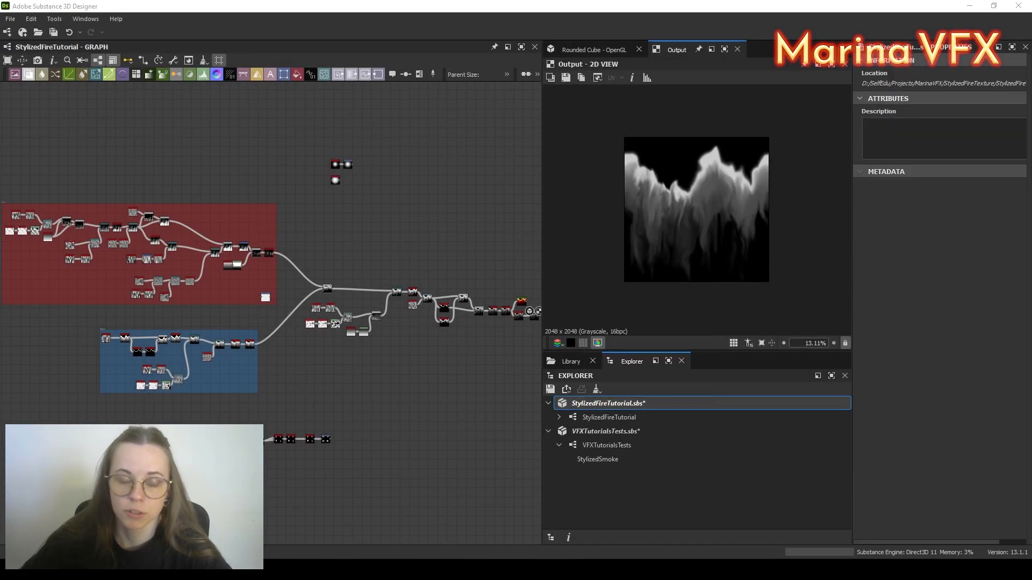
text(StylizedSmoke)
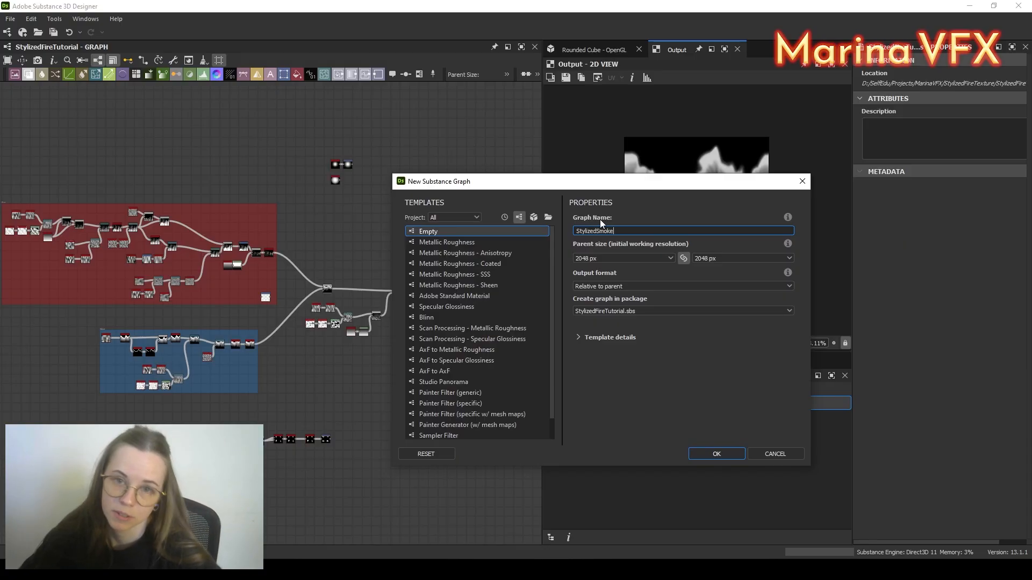
key(Return)
Step: Add a Cells 1 noise node to the new graph and feed it into an Invert Grayscale node
key(ctrl+v)
drag(244, 281, 285, 271)
text(inv)
click(376, 244)
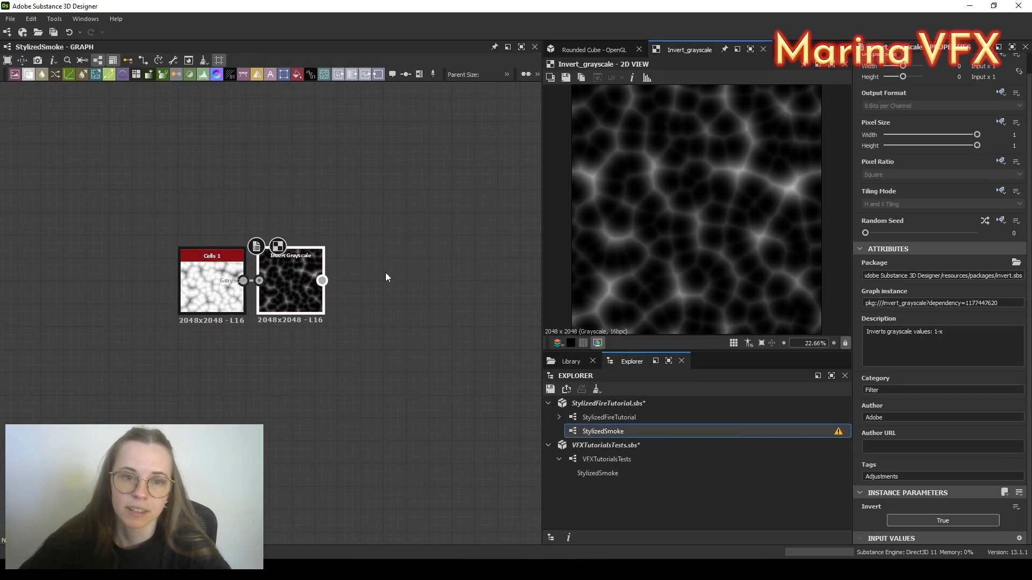
Step: Chain an Auto Levels node and a Levels node after the Invert Grayscale node
middle_drag(386, 273, 318, 272)
drag(253, 279, 412, 280)
text(auto)
click(353, 258)
text(level)
click(457, 243)
Step: Add a Multi Dir. Warp Grayscale node fed by the Levels output
middle_drag(358, 340, 145, 353)
drag(234, 289, 271, 327)
text(non)
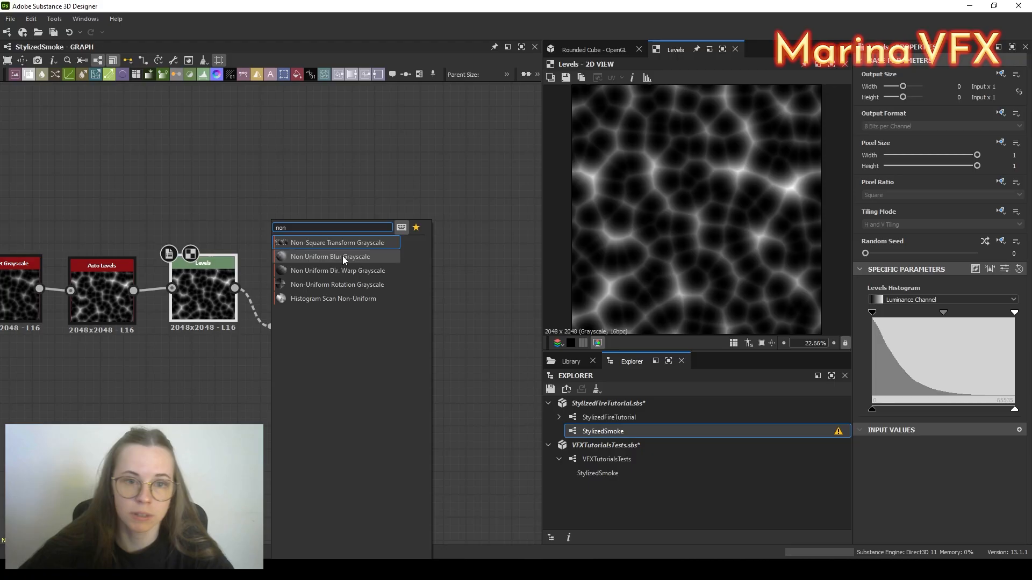
key(BackSpace)
key(BackSpace)
key(BackSpace)
text(mult)
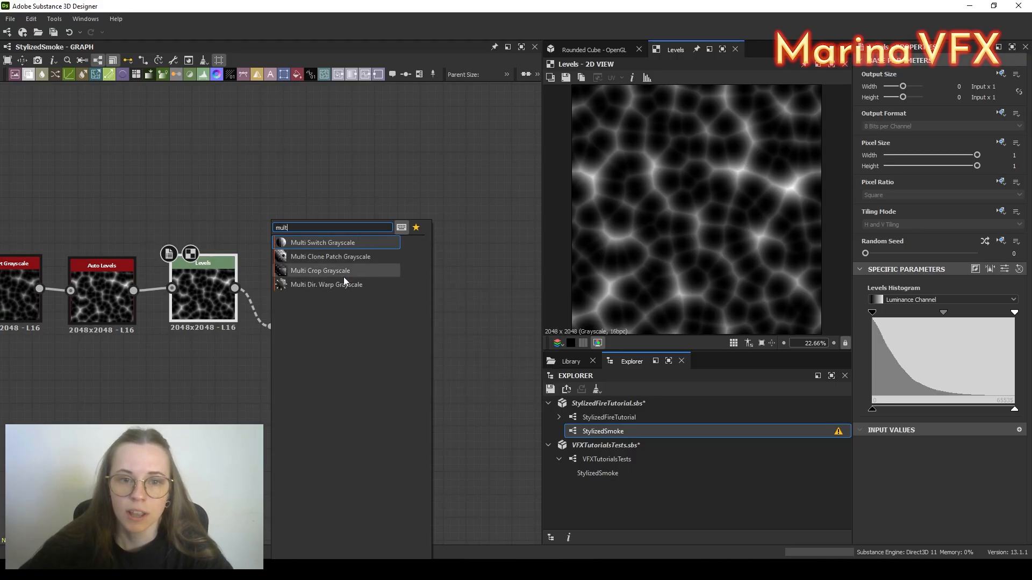
click(339, 284)
middle_drag(335, 298, 432, 249)
Step: Add a Gaussian Noise node and connect it to both inputs of a new Non Uniform Blur Grayscale node
key(space)
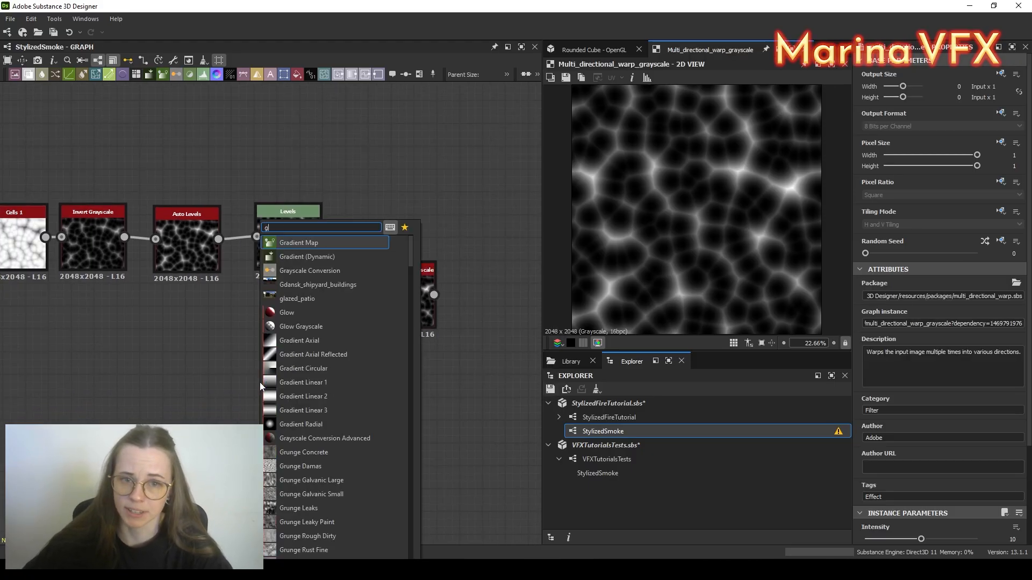
text(gaus)
key(Return)
text(non)
drag(267, 366, 269, 394)
click(339, 256)
click(192, 394)
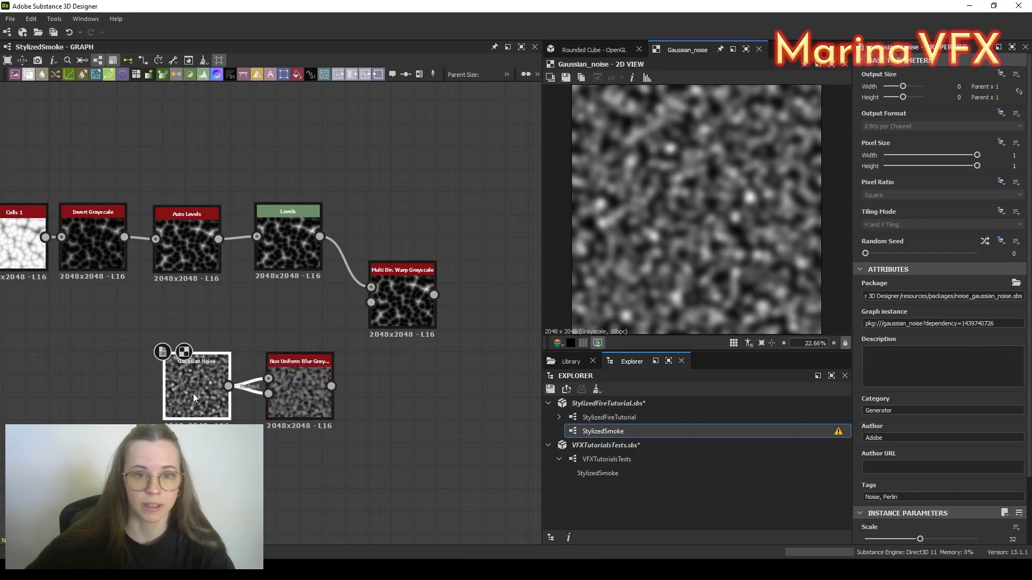
Step: Connect the blurred noise to the Multi Dir. Warp's second input and set the warp intensity to about 41.34
click(305, 382)
drag(331, 386, 401, 308)
click(401, 308)
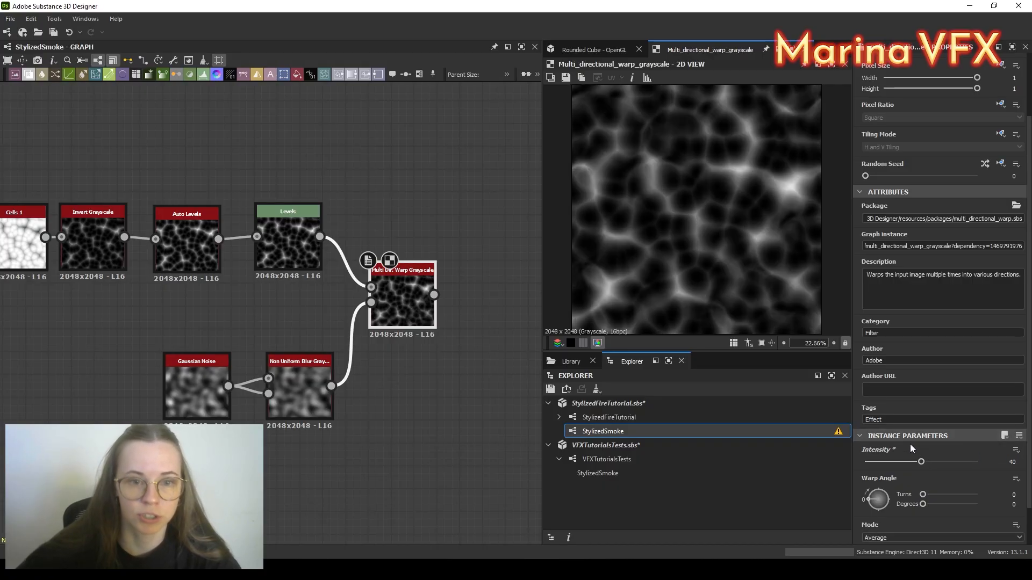
mouse_move(921, 462)
mouse_down()
mouse_move(886, 460)
mouse_move(923, 461)
mouse_up()
Step: Compare the first Multi Dir. Warp's Min and Chain modes, keep Min, and set the warp angle to about 159 degrees
scroll(895, 492, down, 1)
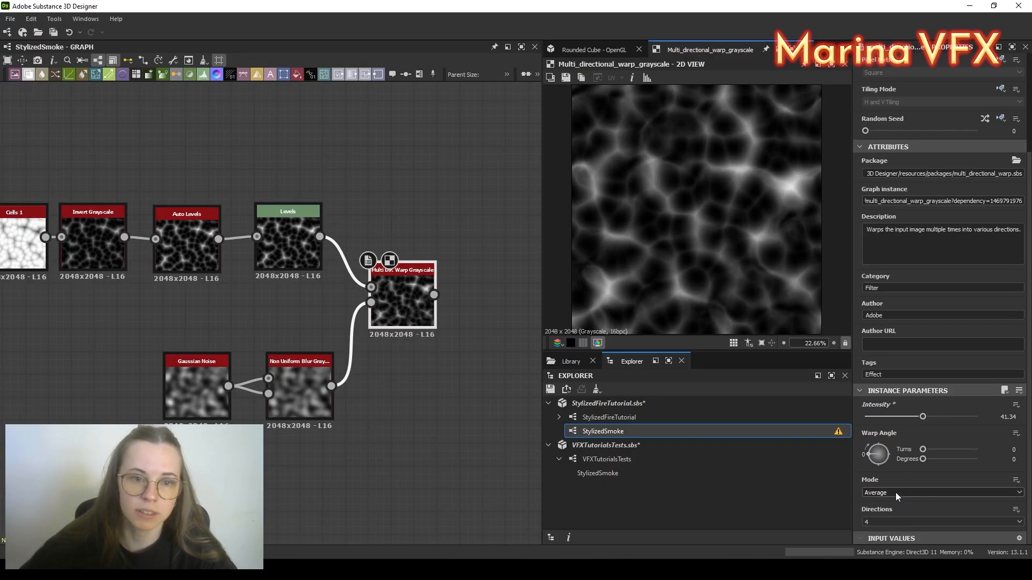
click(869, 515)
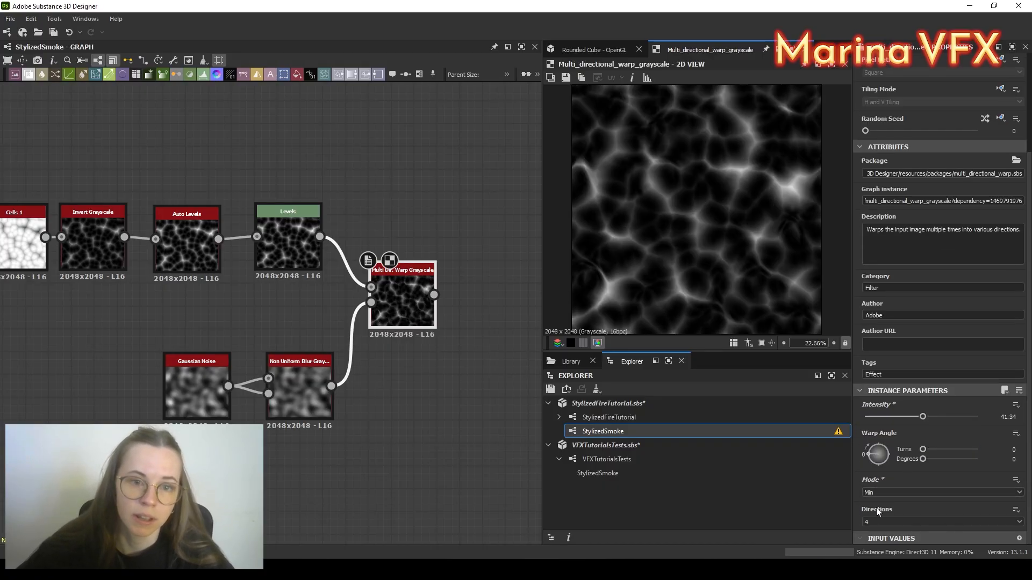
click(875, 493)
click(875, 524)
click(873, 493)
click(880, 516)
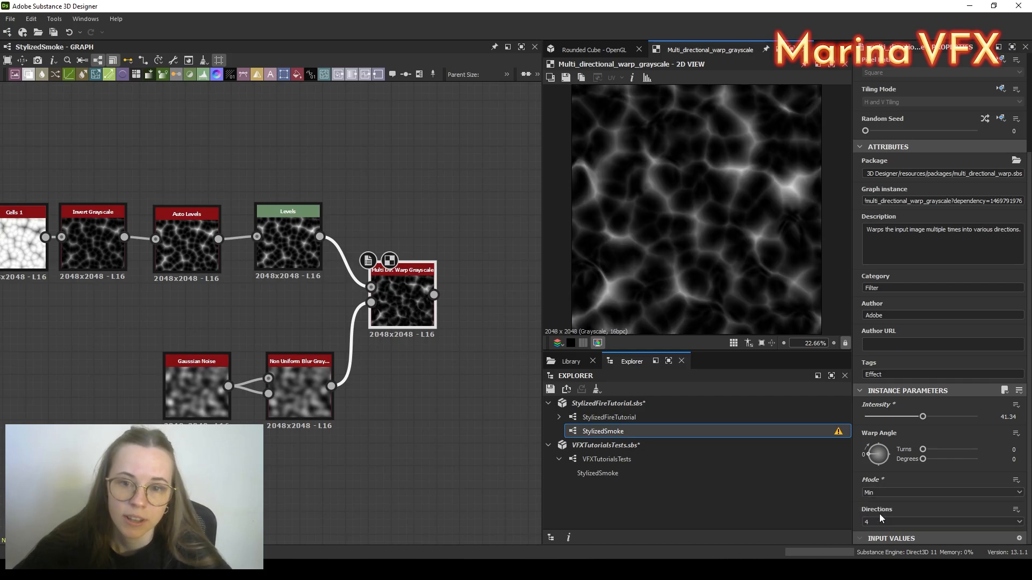
drag(928, 452, 948, 471)
Step: Add a second Multi Dir. Warp Grayscale node fed by the first one, leaving space between them
middle_drag(411, 388, 345, 394)
drag(351, 315, 363, 315)
middle_drag(390, 373, 346, 373)
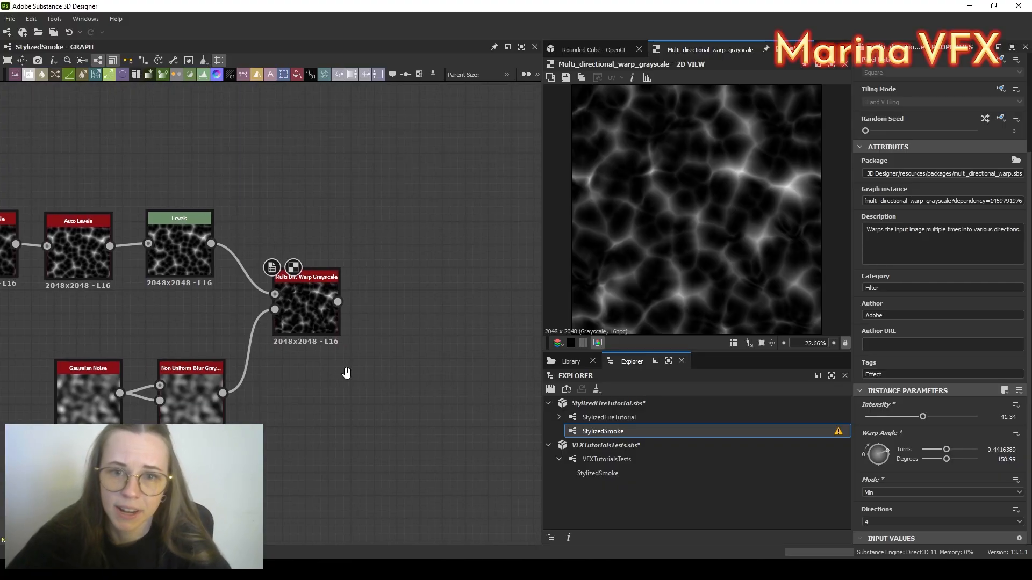
drag(317, 300, 407, 296)
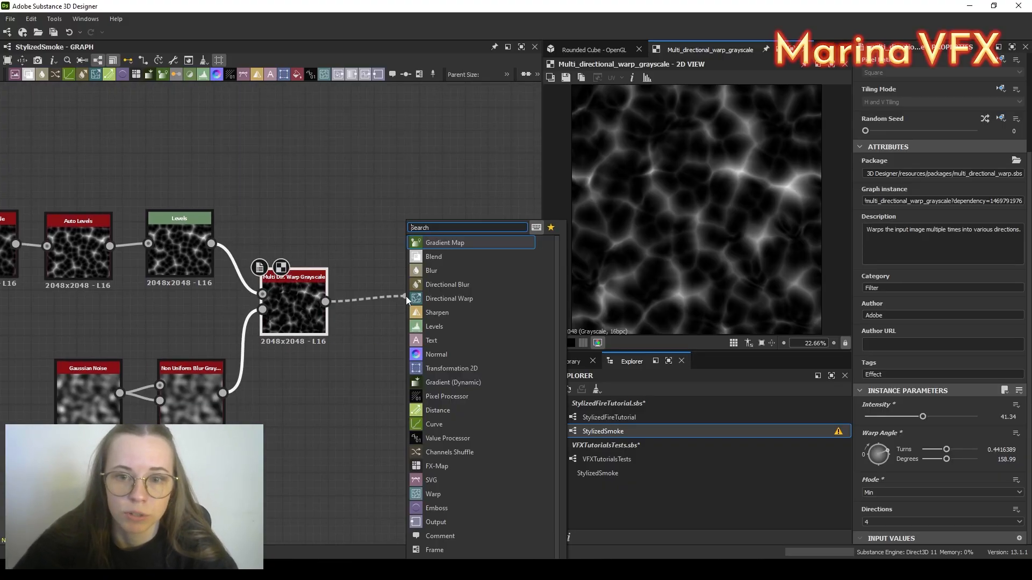
text(mul)
click(490, 286)
drag(485, 321, 508, 321)
Step: Blur the first warp's output with a Blur HQ Grayscale node of intensity 5, connected to the second warp's lower input
drag(326, 303, 468, 310)
text(blur)
key(Return)
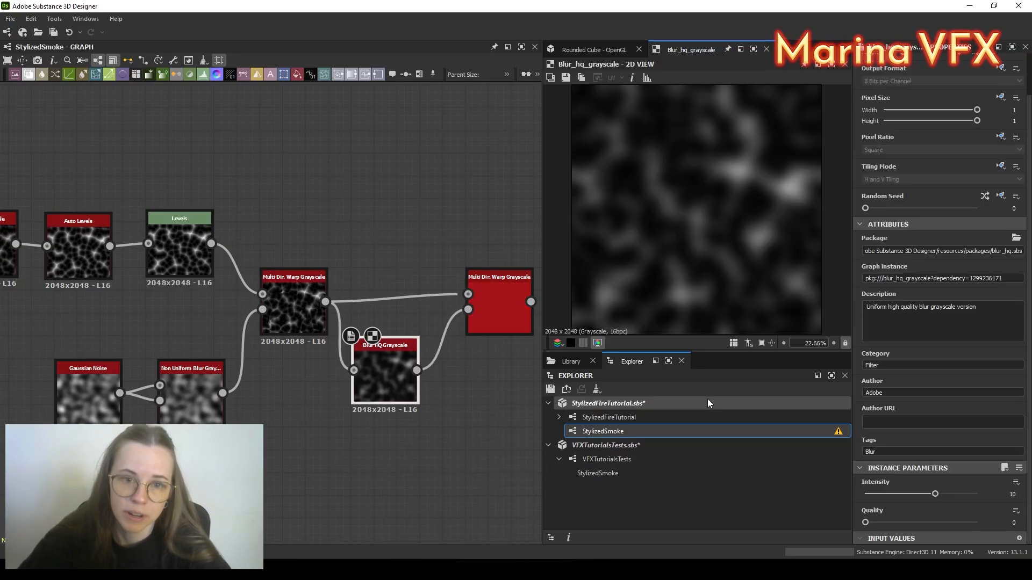
text(5)
key(Return)
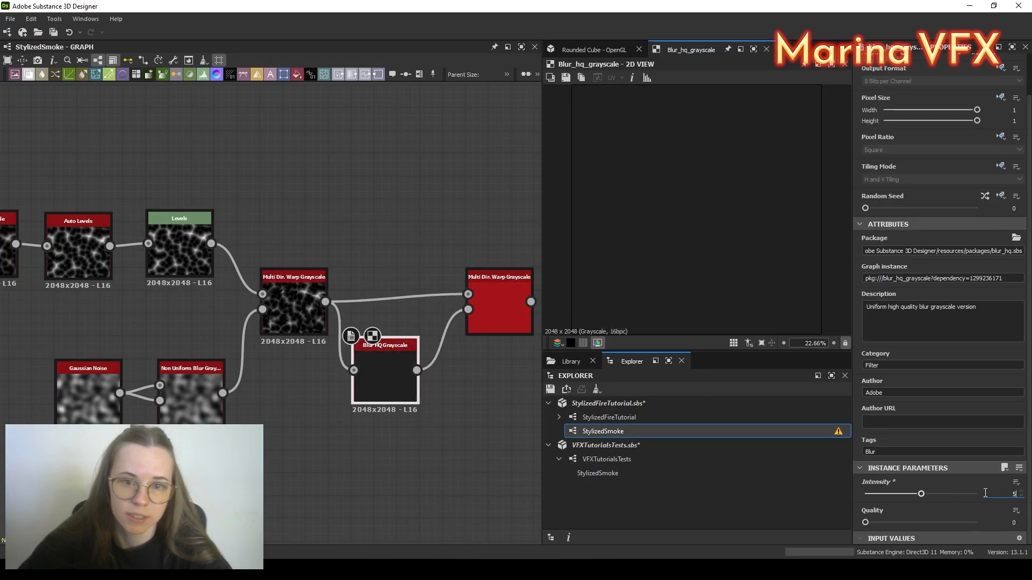
Step: Set the second Multi Dir. Warp Grayscale node's intensity to about 41.72
click(496, 302)
scroll(950, 356, down, 3)
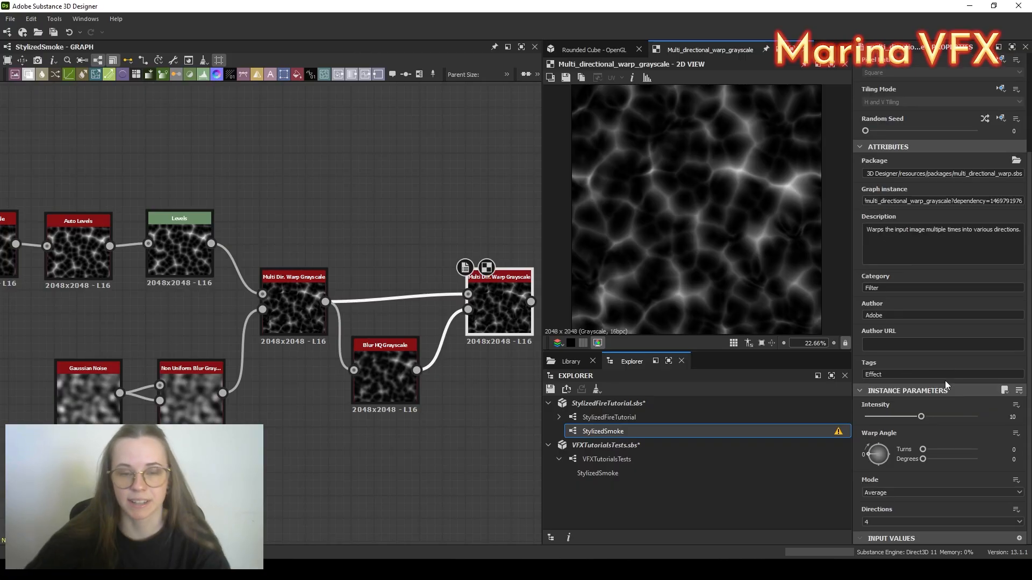
text(40)
key(Return)
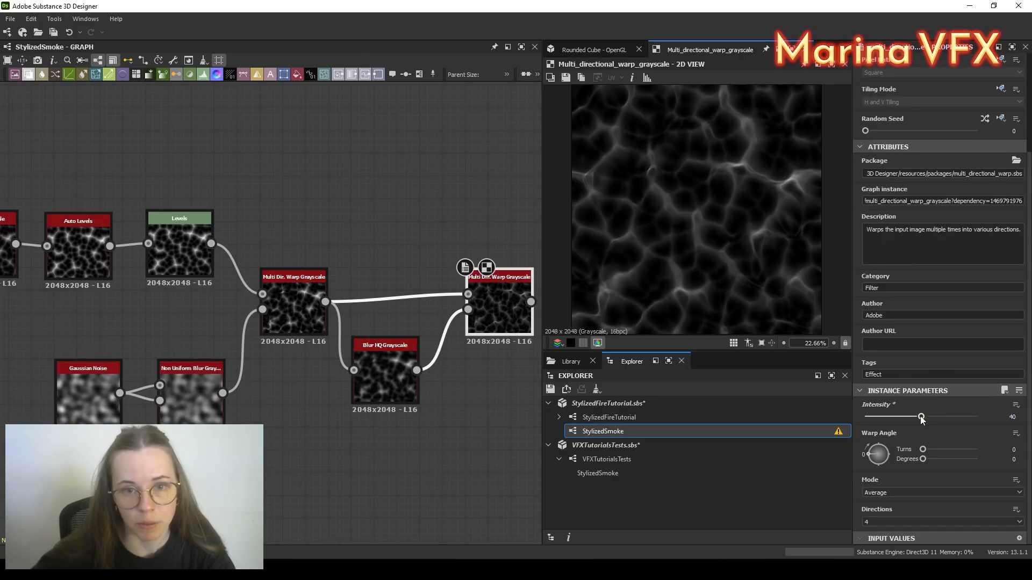
drag(921, 418, 923, 415)
Step: Compare the second Multi Dir. Warp's blending modes, keep Min, and set its warp angle to 131 degrees
click(909, 492)
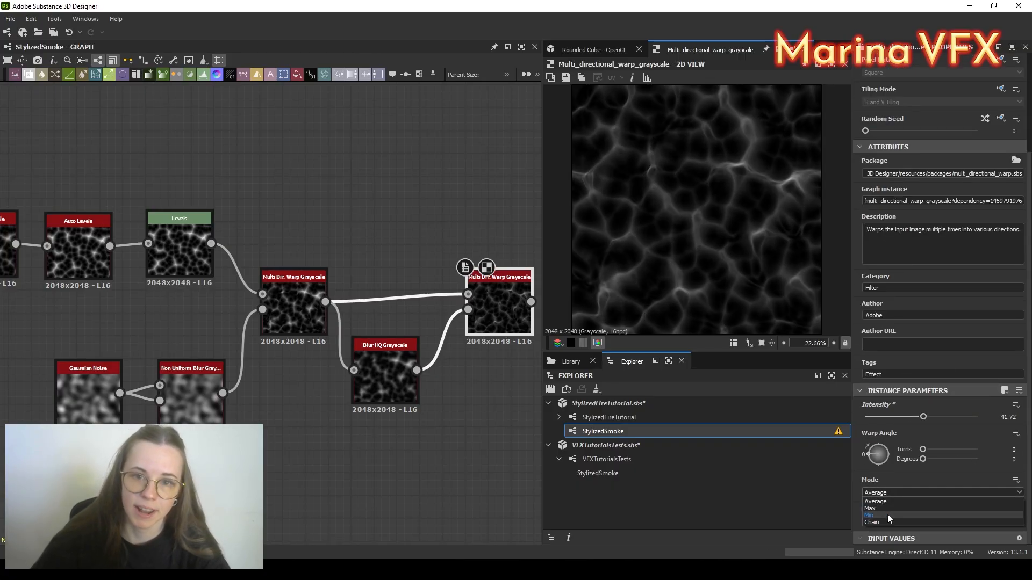
click(888, 515)
click(894, 492)
click(892, 509)
click(889, 491)
click(889, 502)
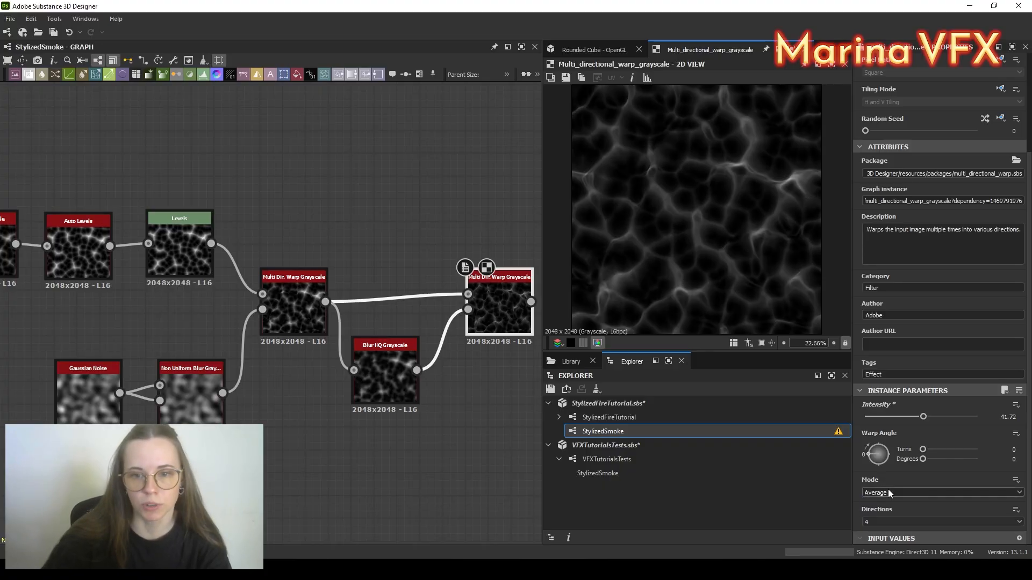
click(888, 491)
click(880, 515)
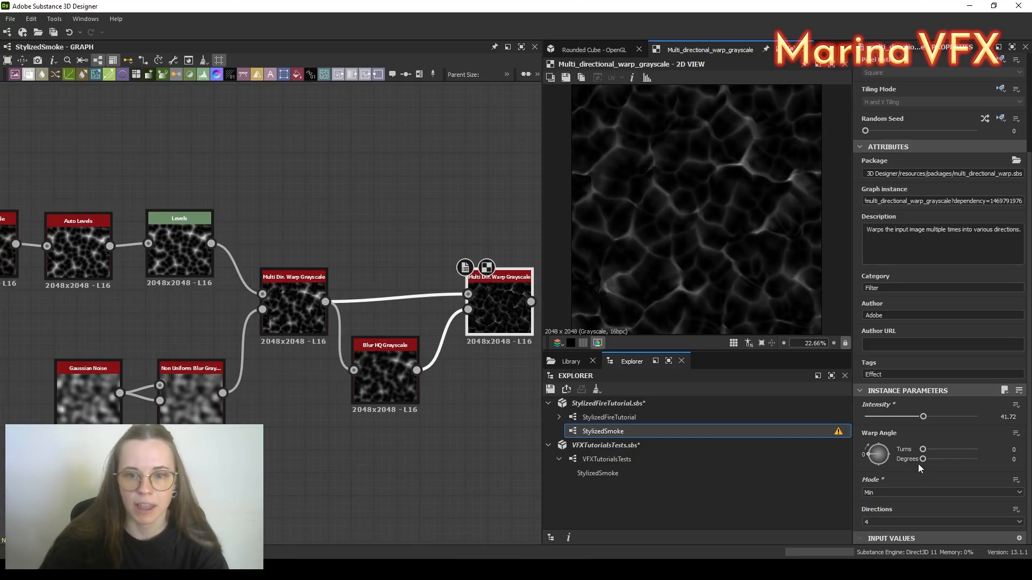
drag(923, 460, 943, 461)
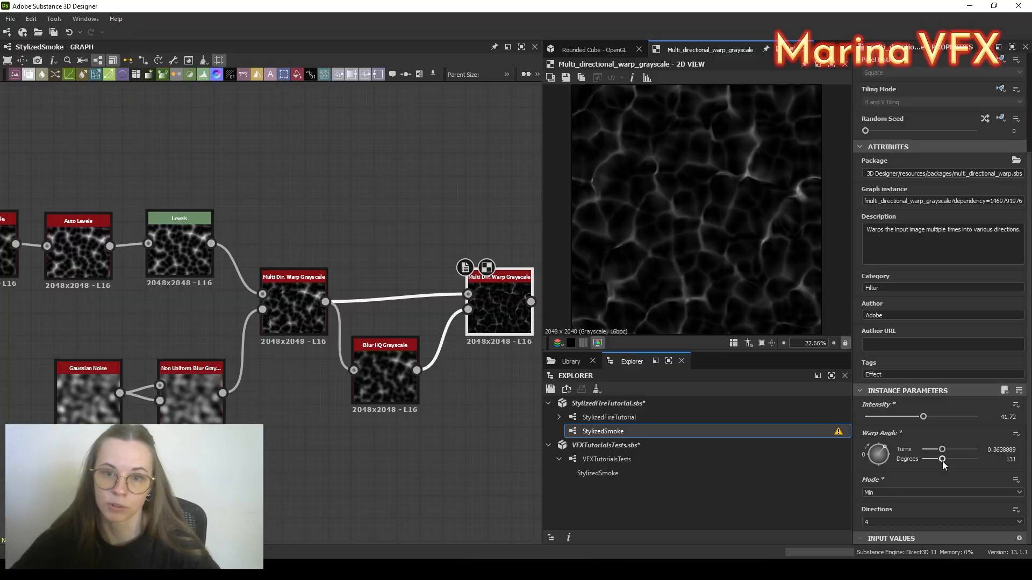
Step: Add a Warp node after the second Multi Dir. Warp Grayscale node
middle_drag(436, 397, 234, 396)
key(space)
text(warp)
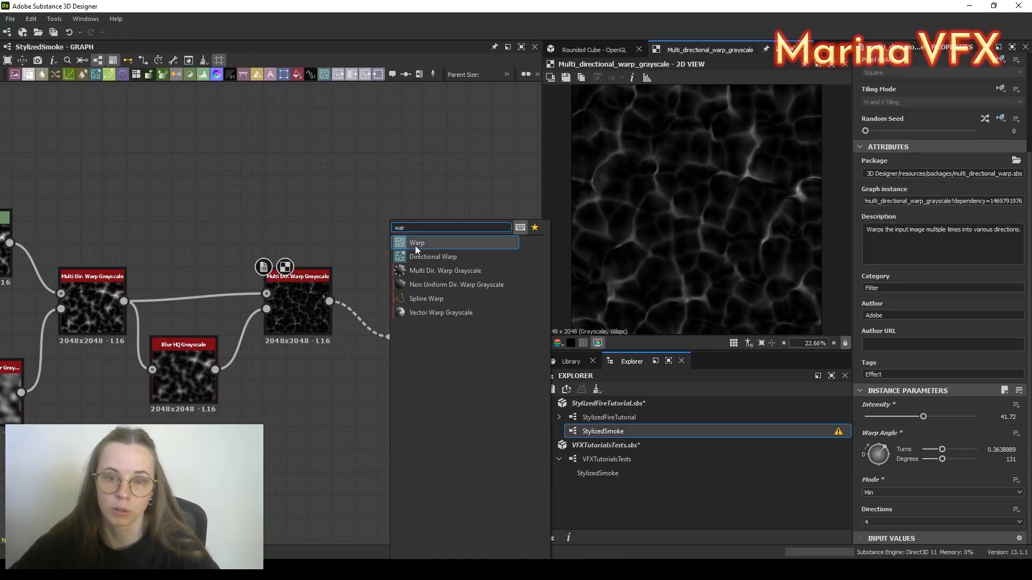
click(415, 246)
drag(436, 376, 446, 377)
middle_drag(406, 448, 403, 418)
click(403, 417)
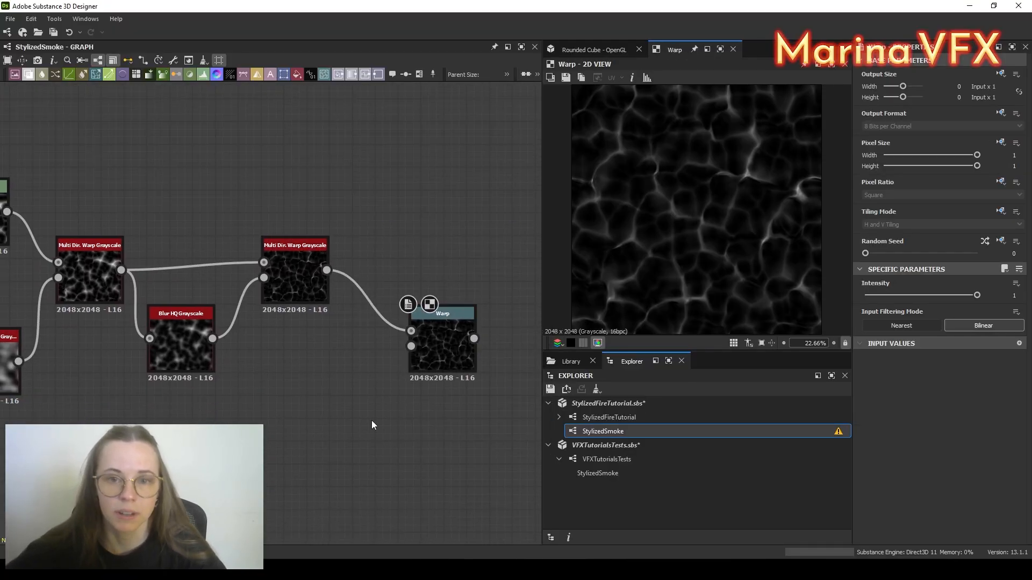
Step: Add a Cells 4 noise below the Warp node and blur it with a Blur HQ Grayscale node at quality 1
key(space)
text(cells)
click(350, 286)
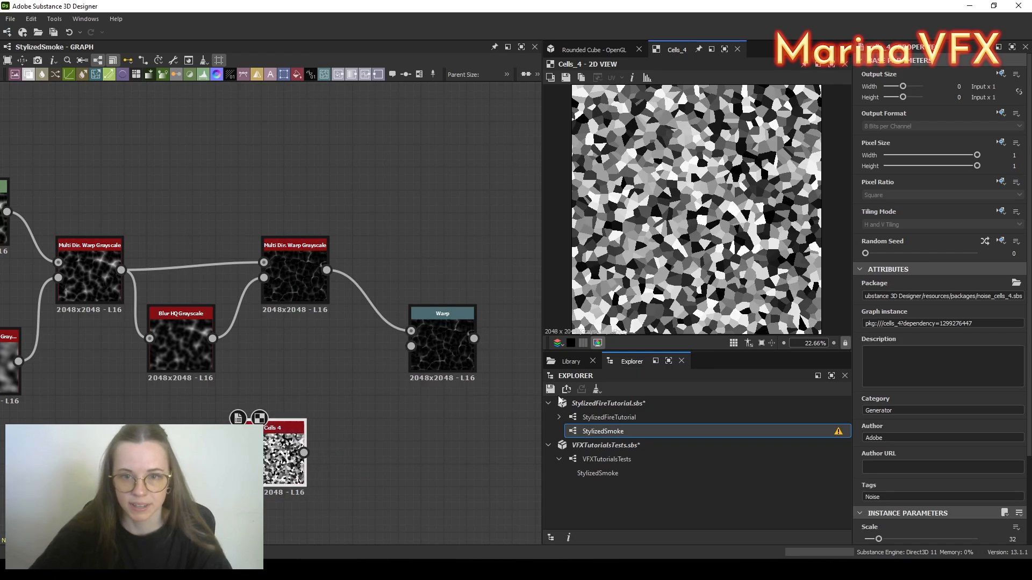
scroll(880, 478, down, 2)
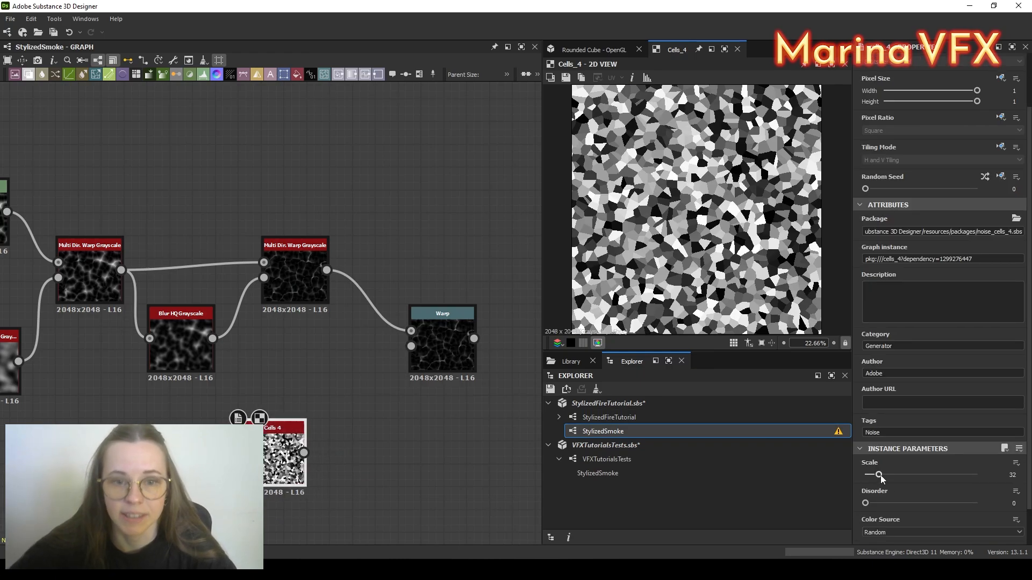
drag(305, 453, 342, 431)
text(blur)
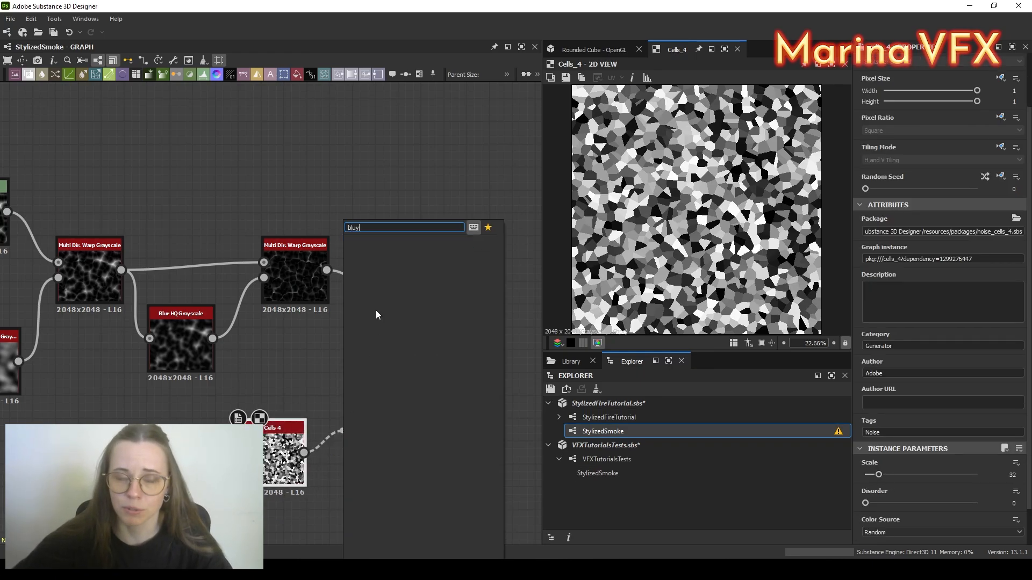
click(385, 271)
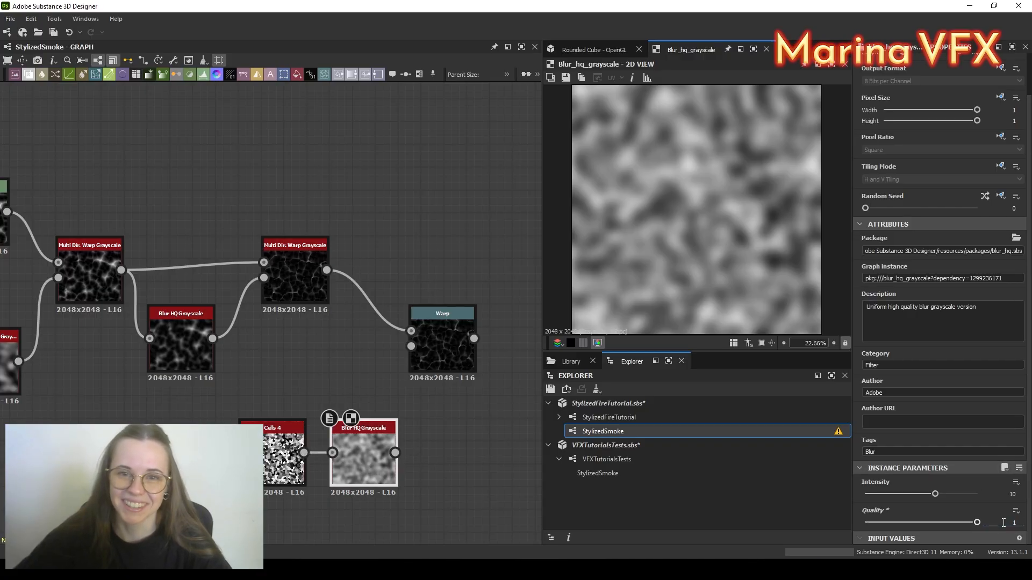
Step: Connect the blurred cells to the Warp node's gradient input and adjust the Warp intensity to about 1
drag(410, 380, 412, 346)
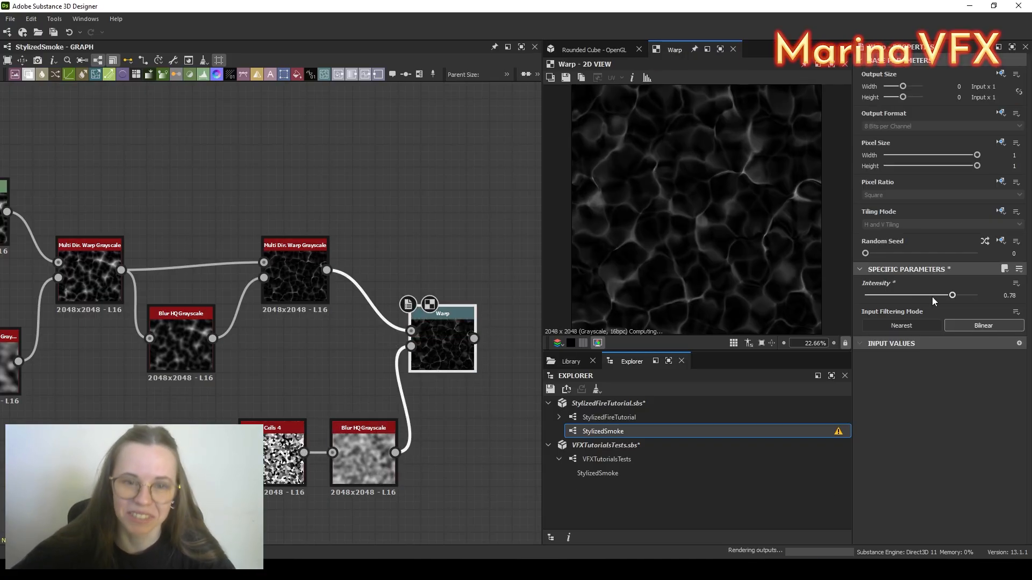
drag(934, 302, 978, 299)
Step: Set the intensity of the Blur HQ Grayscale node after Cells 4 to about 11.79
click(284, 457)
click(364, 457)
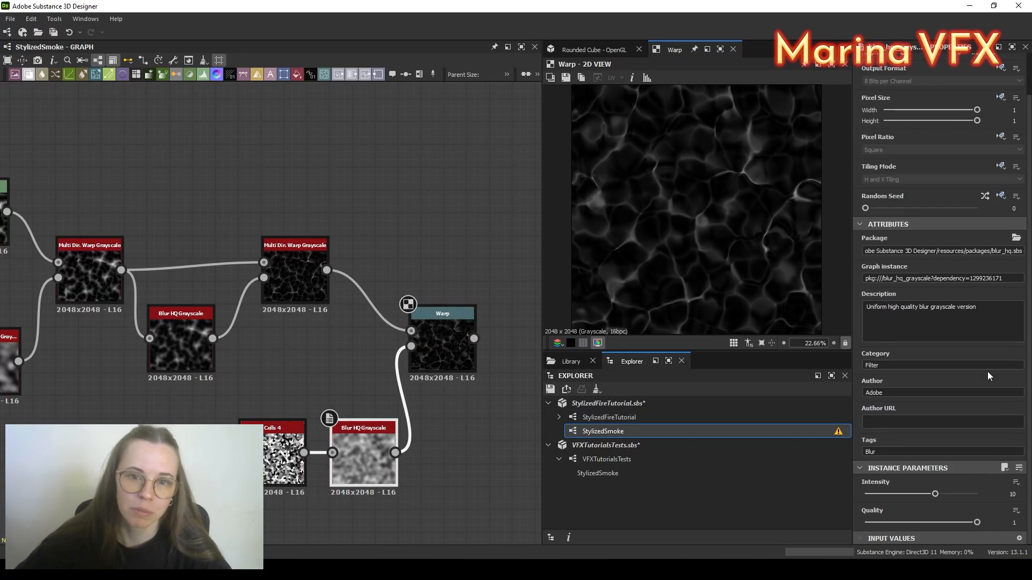
mouse_move(936, 493)
mouse_down()
mouse_move(887, 494)
mouse_move(947, 492)
mouse_up()
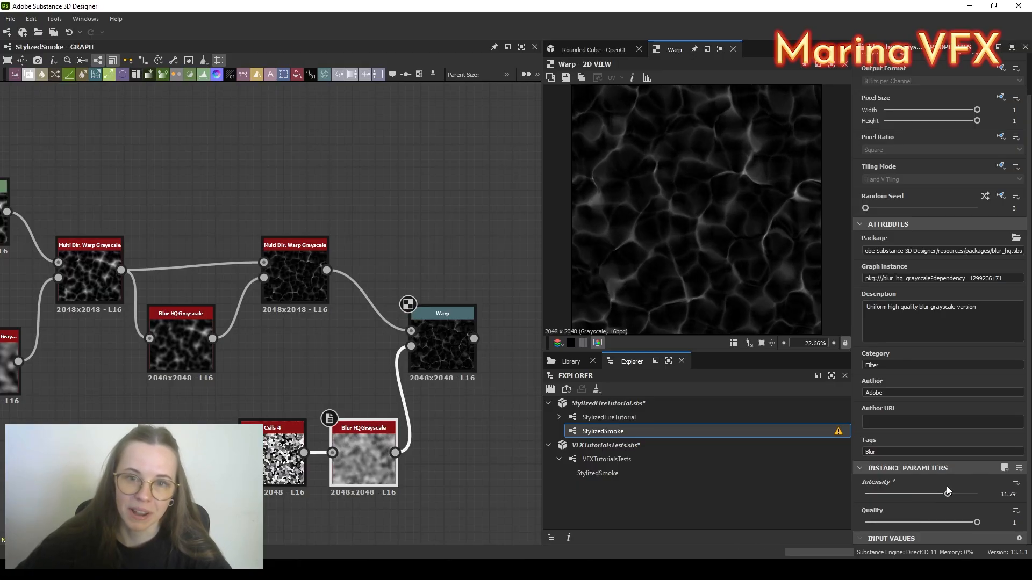
Step: Add a Blend node fed by the Warp node's output
middle_drag(469, 433, 310, 433)
drag(315, 338, 396, 244)
click(425, 317)
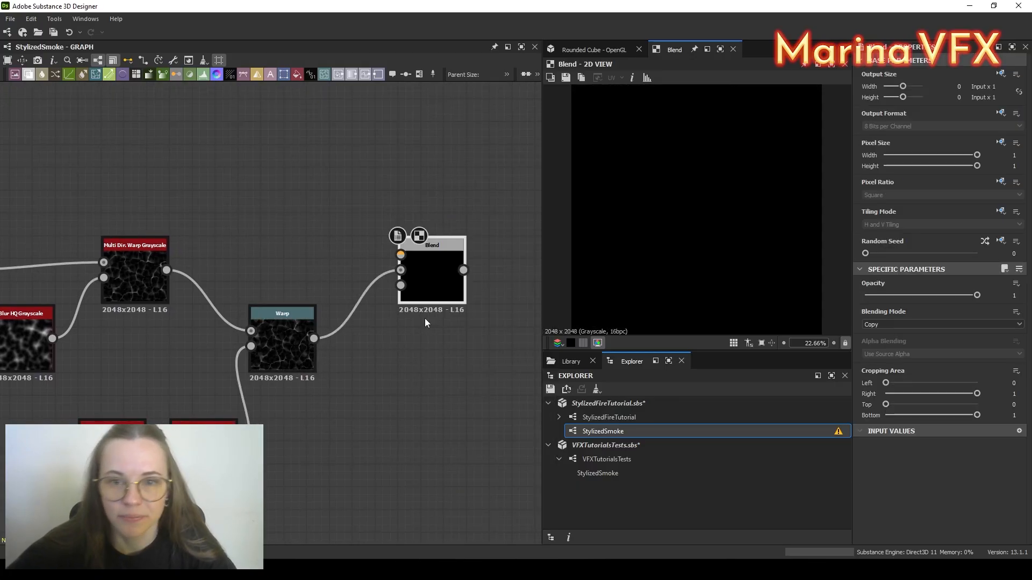
drag(447, 274, 469, 296)
Step: Add a Perlin Noise node and connect it to the Blend node's foreground input
click(425, 464)
middle_drag(425, 464, 378, 441)
key(space)
text(perl)
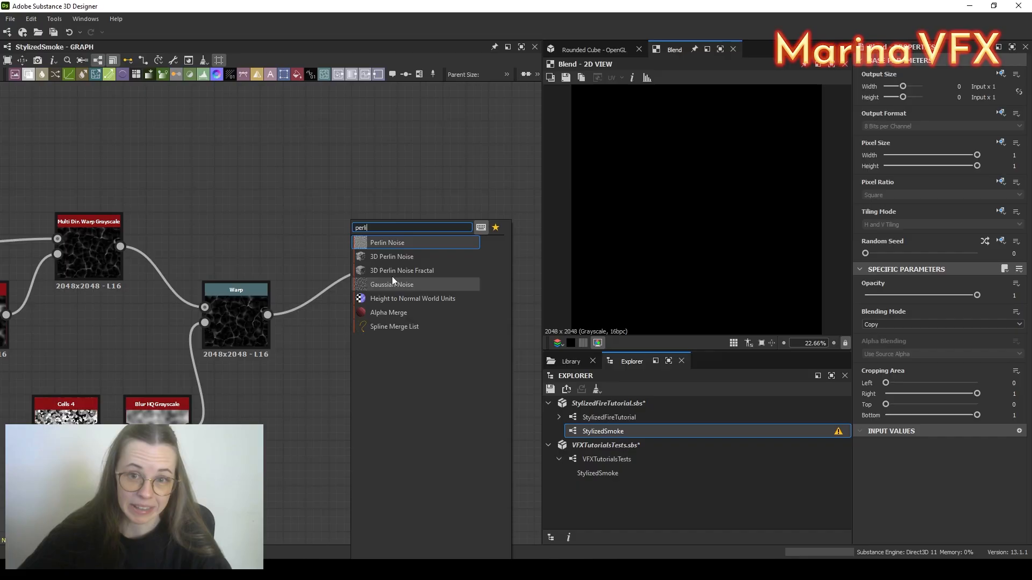
click(388, 243)
drag(372, 430, 378, 254)
Step: Set the Blend node's blending mode to Multiply and arrange the Perlin Noise above the Warp node
double_click(408, 275)
click(940, 324)
click(882, 350)
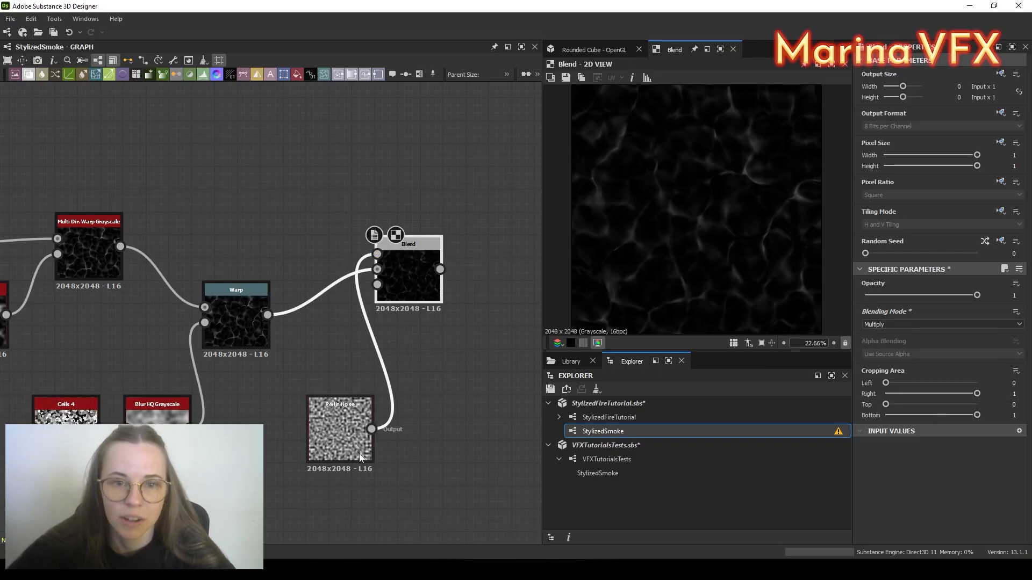
drag(355, 424, 263, 217)
drag(408, 245, 362, 267)
Step: Reduce the scale of the Perlin Noise feeding the Blend node to get larger blotches
click(255, 227)
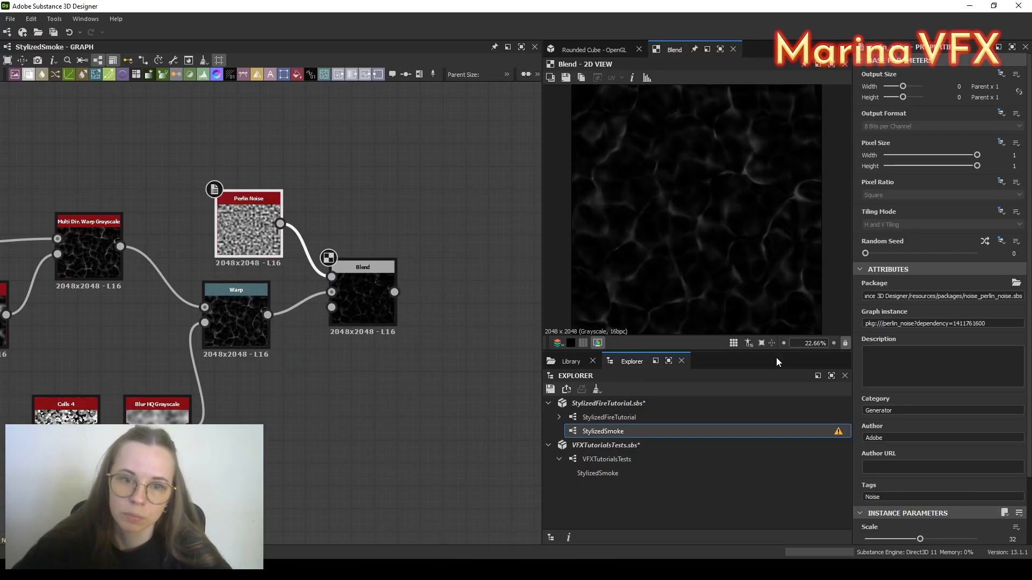
scroll(998, 472, down, 2)
drag(921, 474, 881, 474)
Step: Add an Auto Levels node after the Blend node
middle_drag(392, 353, 336, 343)
drag(338, 287, 392, 243)
text(aut)
click(424, 257)
Step: Add a Shape node in the empty graph area above the existing node chain
scroll(404, 288, down, 5)
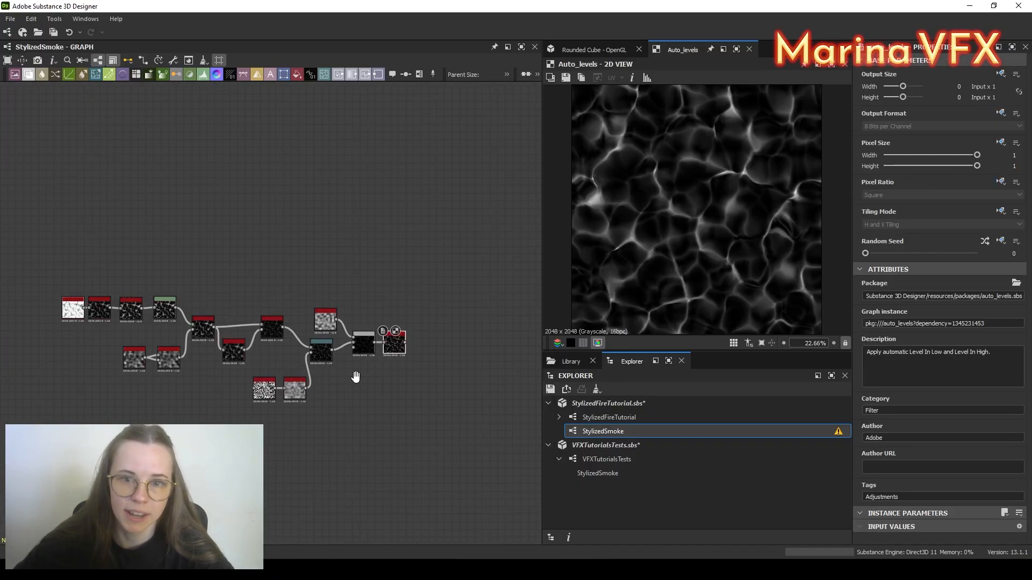
scroll(338, 346, up, 1)
middle_drag(350, 331, 419, 261)
middle_drag(399, 178, 357, 364)
key(space)
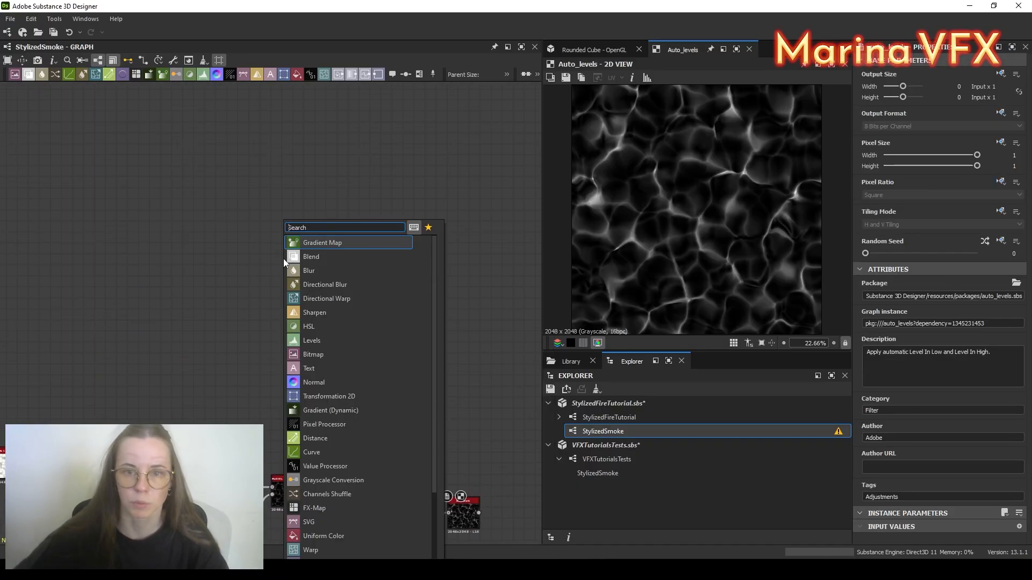
text(sha)
click(311, 257)
scroll(890, 333, down, 7)
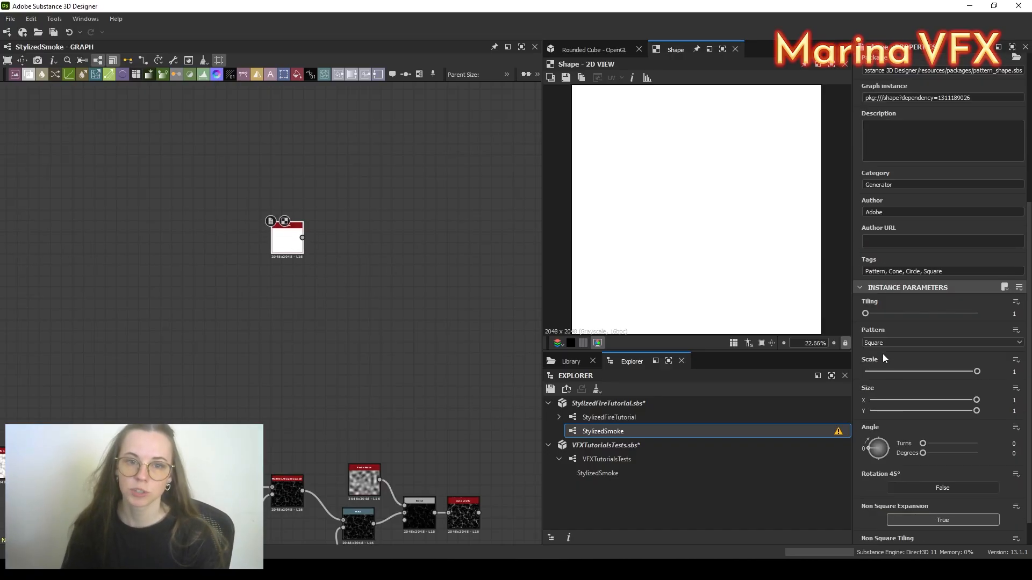
Step: Set the Shape node's pattern to Paraboloid and its tiling to 2
click(881, 344)
click(880, 366)
click(993, 313)
text(2)
key(Return)
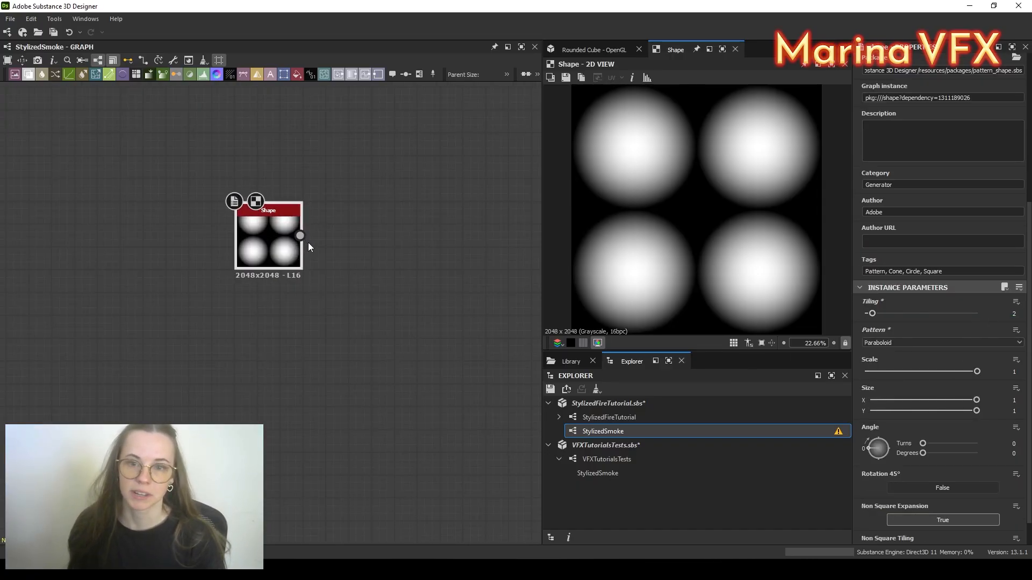
Step: Add a Multi Dir. Warp Grayscale node after the Shape node
scroll(333, 269, up, 2)
drag(358, 298, 366, 304)
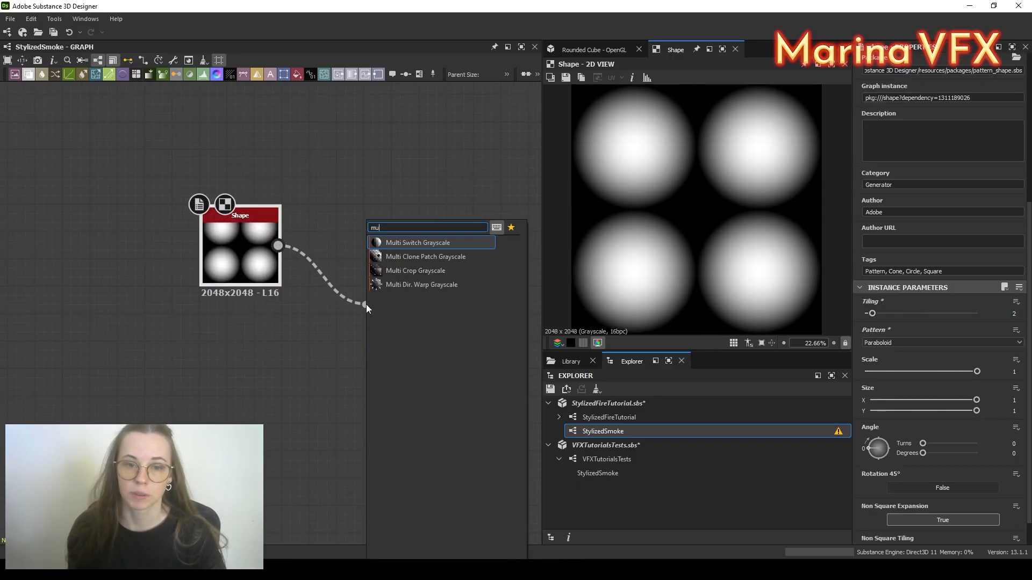
click(451, 269)
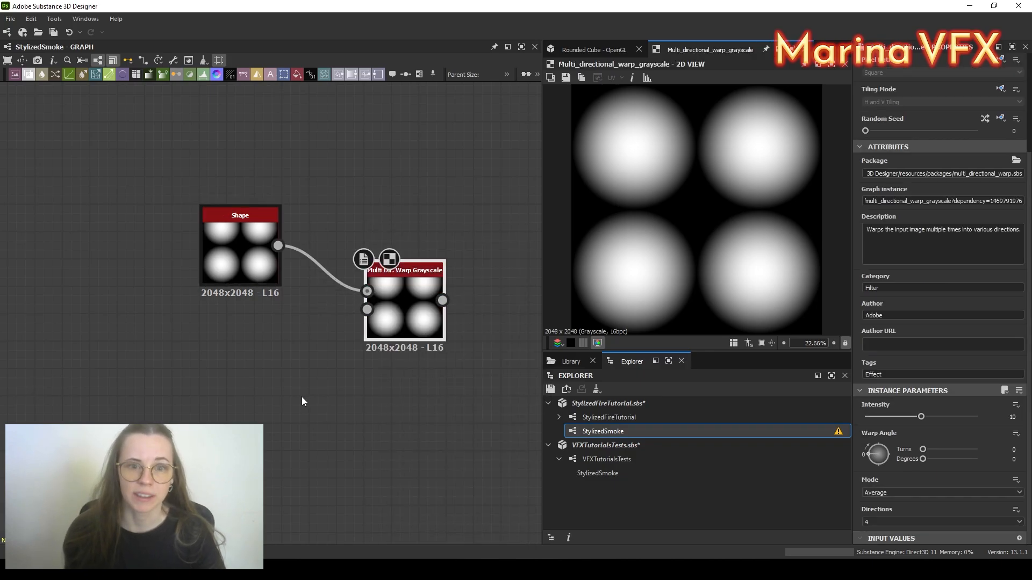
Step: Add a Perlin Noise node below the Shape and connect it to the new warp's intensity input
key(space)
text(per)
click(331, 258)
drag(334, 382, 366, 310)
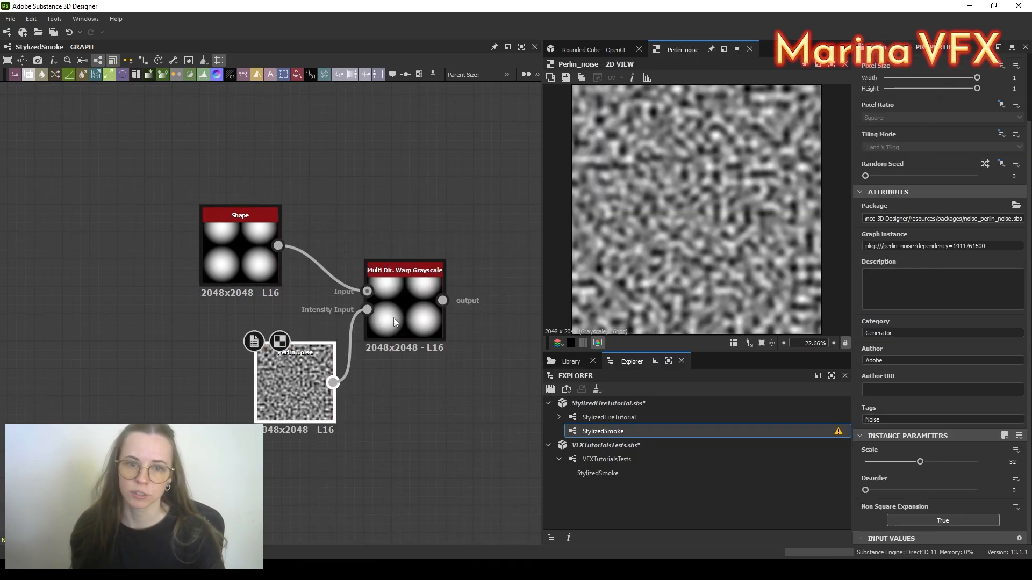
Step: Preview the Multi Dir. Warp Grayscale node and set the connected Perlin Noise scale to 10
double_click(394, 318)
drag(298, 372, 243, 372)
key(Delete)
key(Delete)
key(Return)
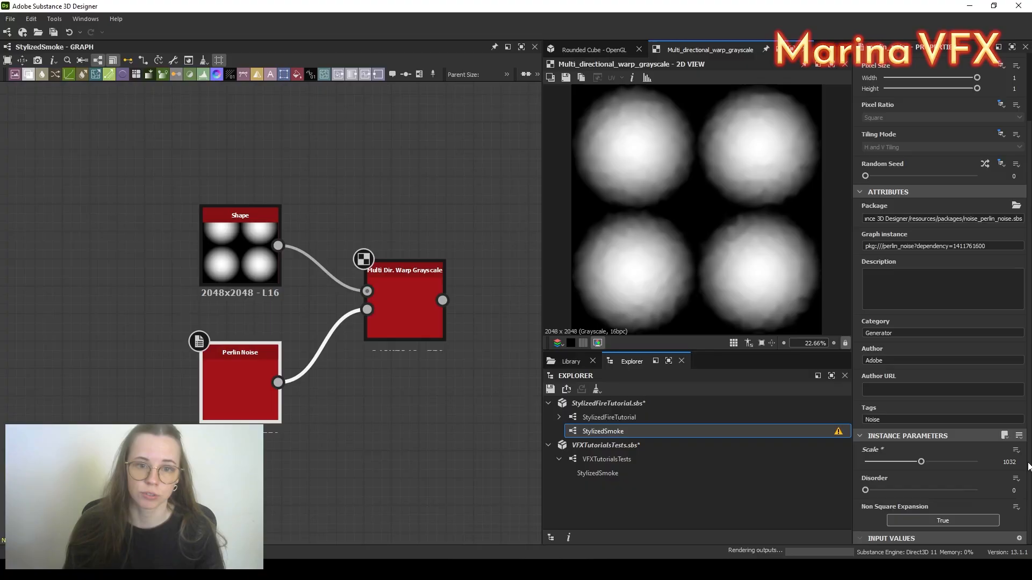
Step: Set the Multi Dir. Warp Grayscale intensity to about 43.64 and its warp angle to about 134 degrees
click(417, 305)
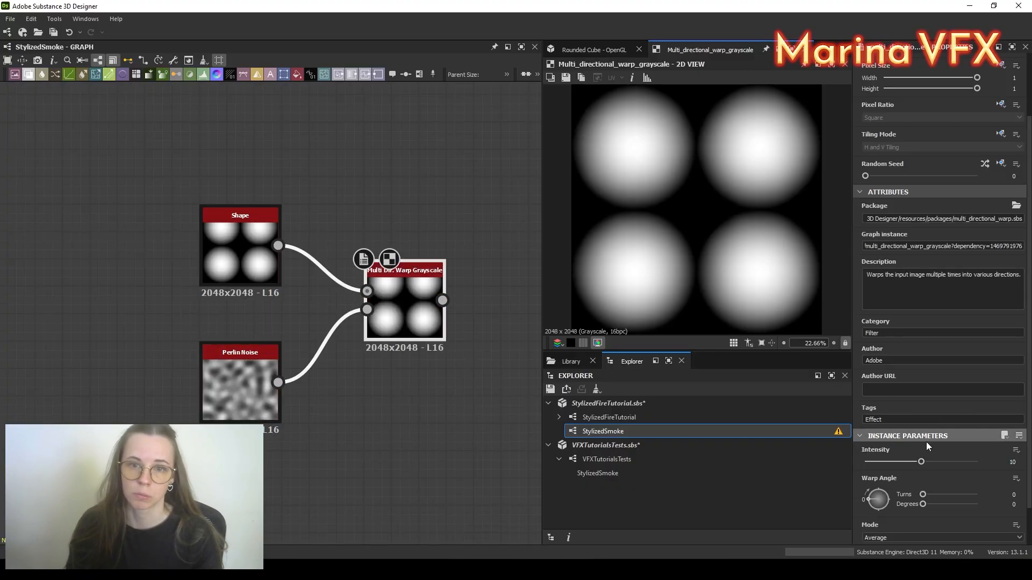
double_click(996, 461)
text(40)
key(Return)
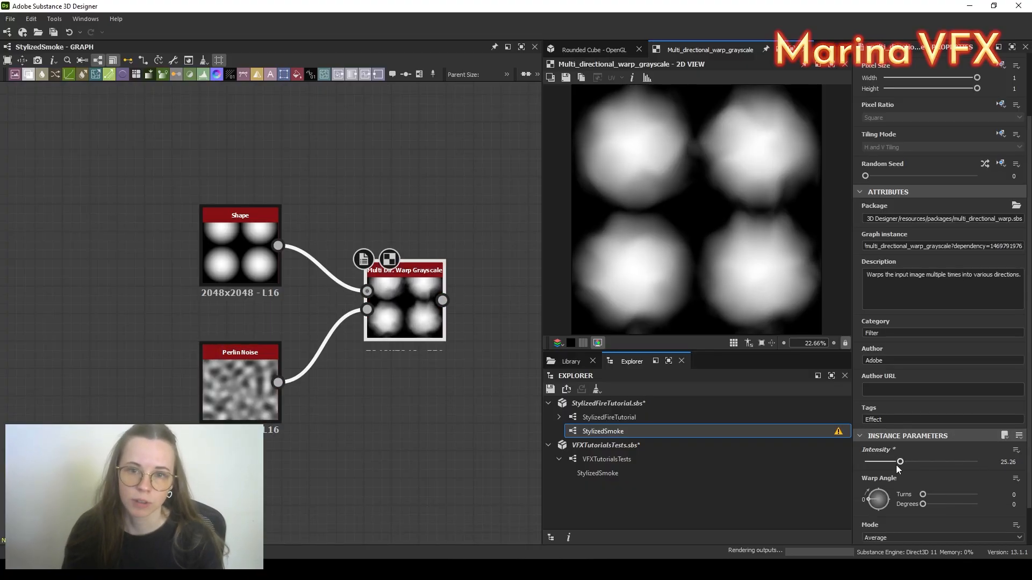
drag(920, 462, 927, 465)
drag(923, 504, 943, 505)
Step: Set the Multi Dir. Warp Grayscale mode to Min and its directions to 2
scroll(877, 480, down, 3)
click(888, 494)
click(887, 508)
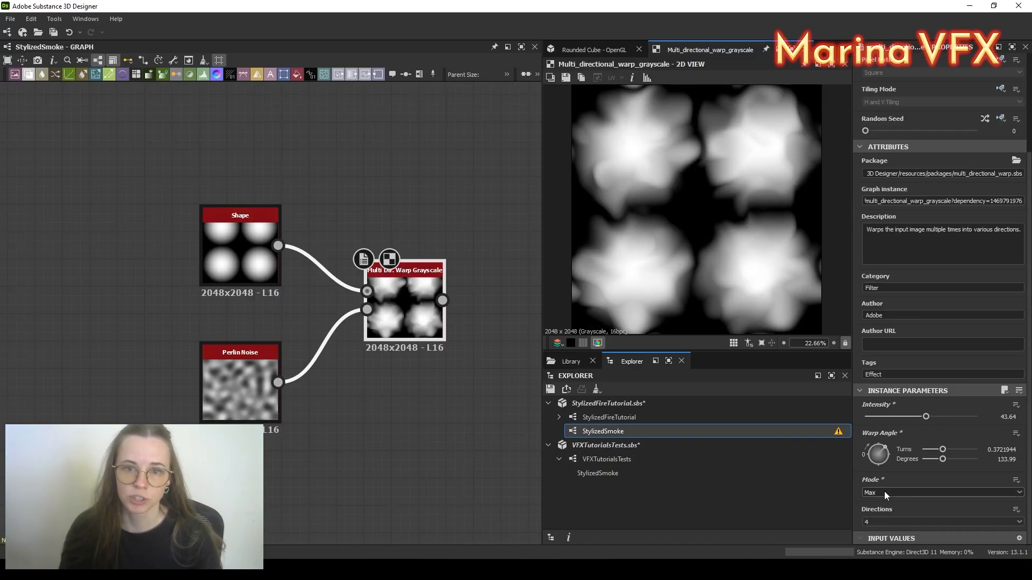
click(885, 492)
click(879, 515)
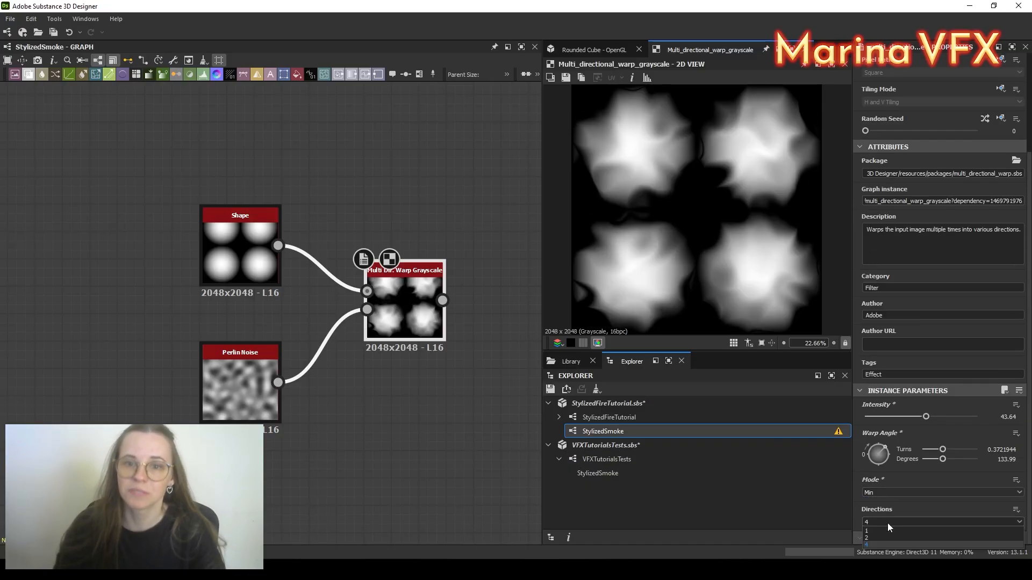
click(878, 539)
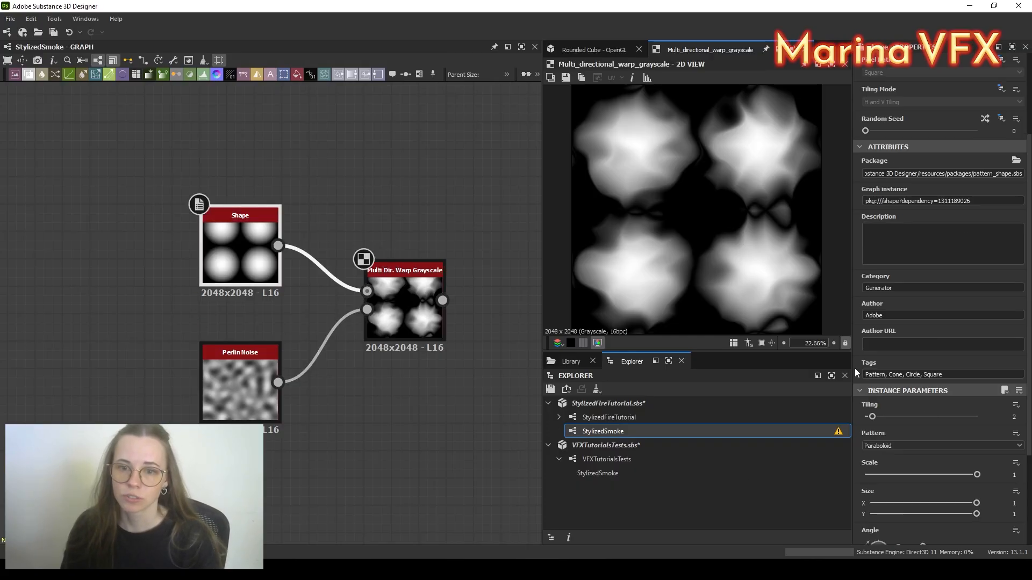
Step: Set the Shape node's scale to 0.83
scroll(860, 369, down, 3)
drag(977, 378, 958, 379)
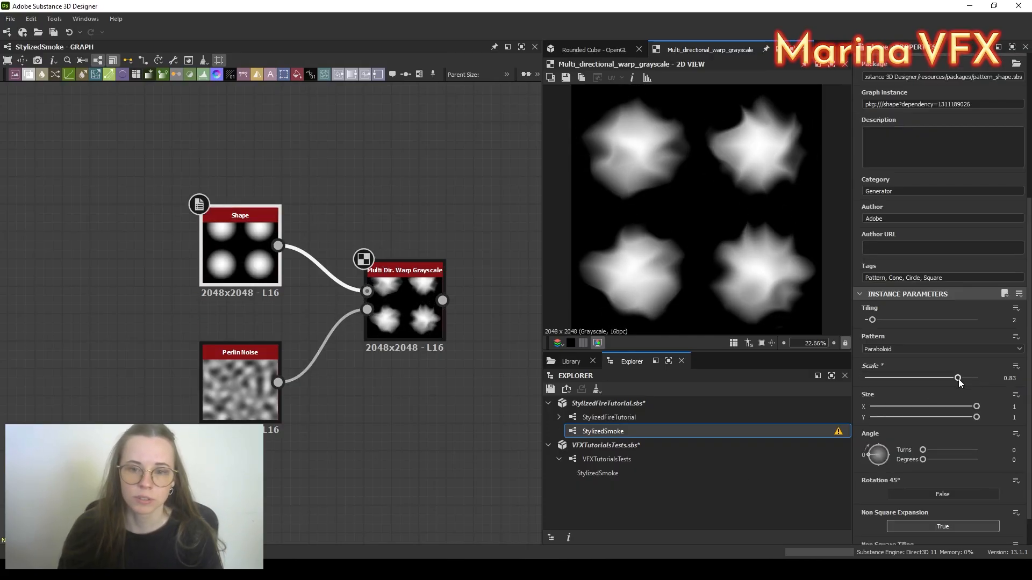
Step: Add a Slope Blur Grayscale node after the Multi Dir. Warp Grayscale node
middle_drag(427, 373, 294, 418)
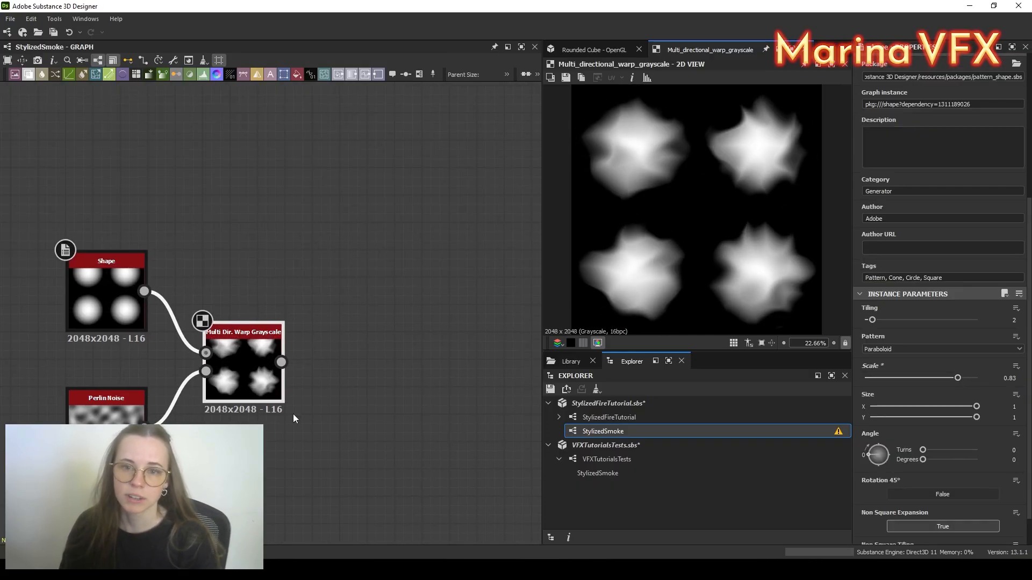
drag(343, 325, 354, 314)
text(slo)
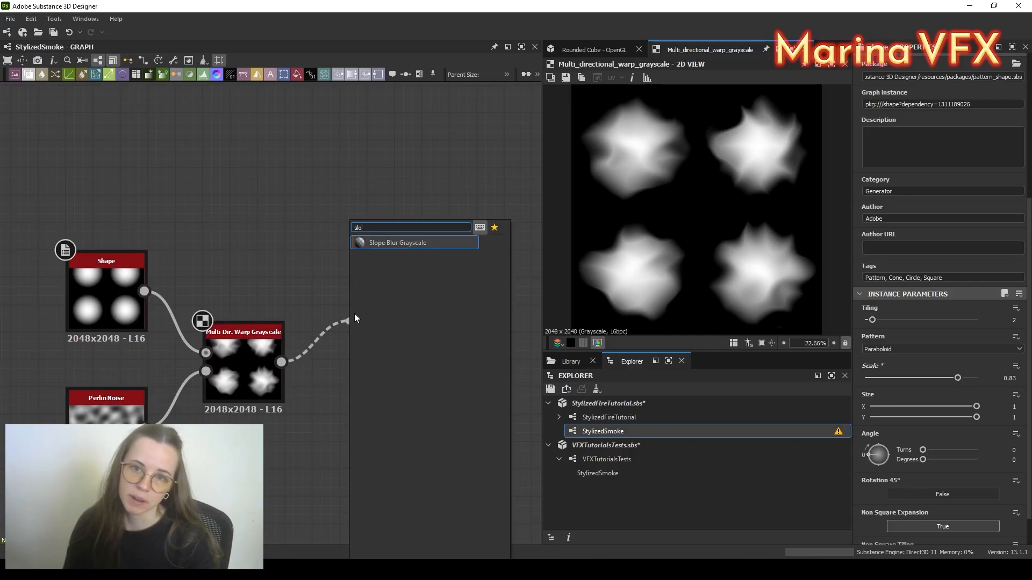
key(Return)
drag(378, 352, 406, 325)
Step: Duplicate the Shape node, raise the copy's scale to the maximum and connect it to the Slope Blur's slope input
click(120, 261)
key(ctrl+c)
key(ctrl+v)
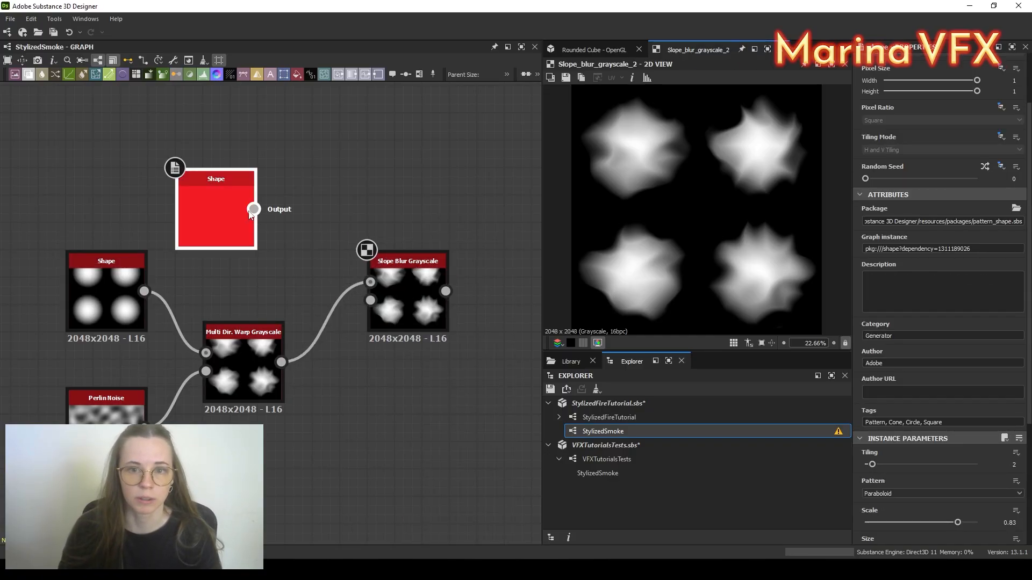
drag(216, 208, 243, 235)
double_click(244, 235)
drag(958, 523, 1013, 528)
drag(354, 298, 370, 300)
Step: Set the Slope Blur Grayscale samples to 32 and its intensity to 1.38
double_click(408, 304)
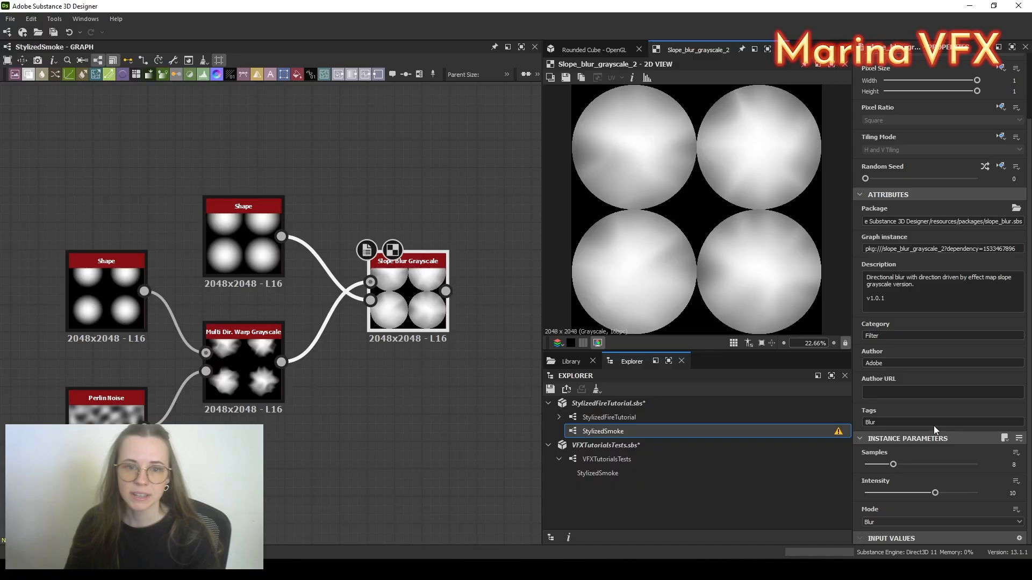
drag(915, 493, 879, 492)
middle_drag(402, 283, 307, 300)
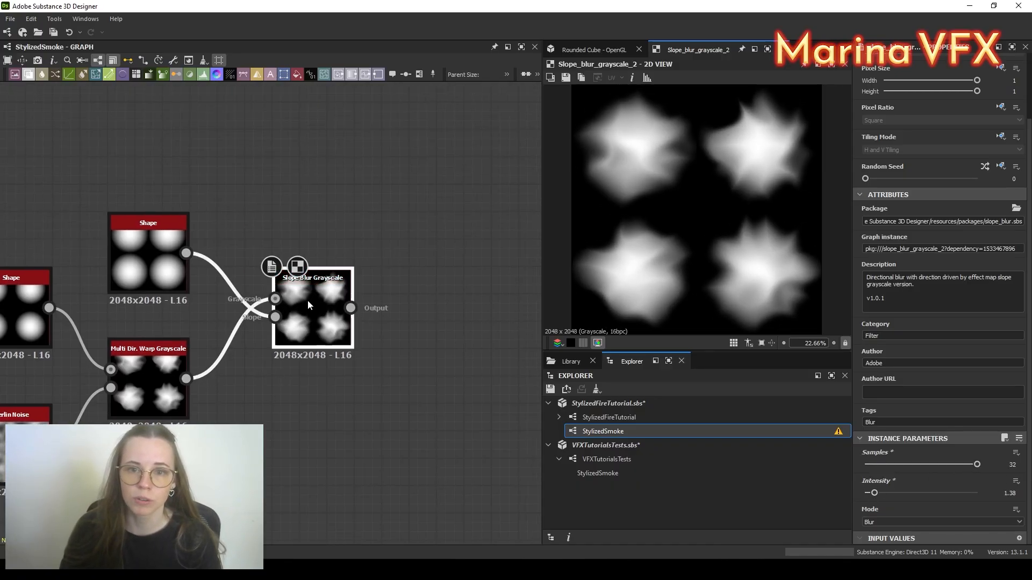
middle_drag(396, 313, 344, 341)
drag(300, 337, 363, 278)
text(mul)
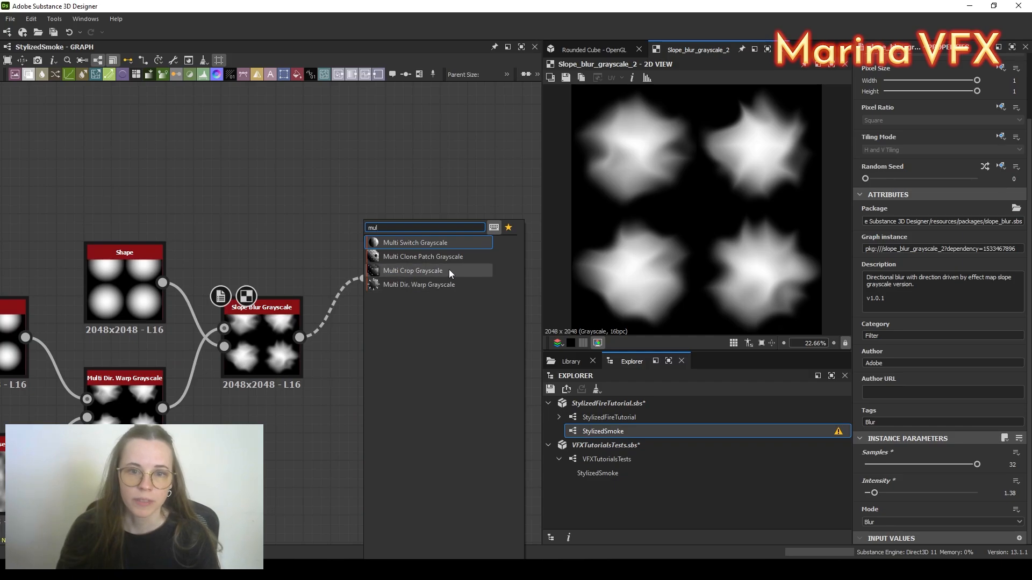
key(Escape)
Step: Add a Blend node and connect the Slope Blur Grayscale output to its background input
click(406, 256)
double_click(406, 273)
drag(300, 337, 434, 273)
Step: Add a Gaussian Noise node and connect it to the new Blend node's foreground input
key(space)
text(gau)
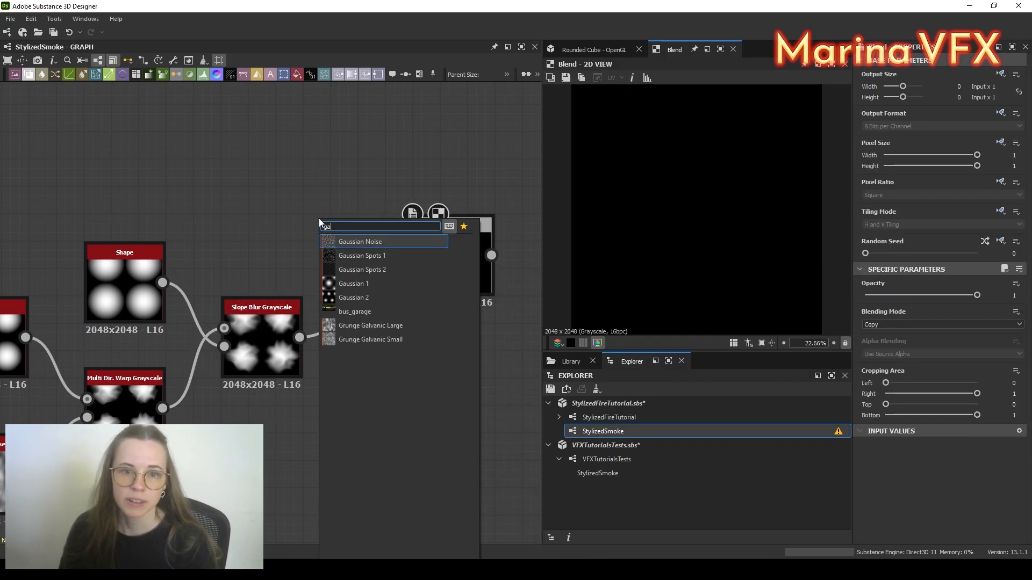
click(348, 240)
drag(324, 234, 416, 237)
Step: Set the blending mode of the Gaussian Noise Blend node to Multiply
double_click(444, 246)
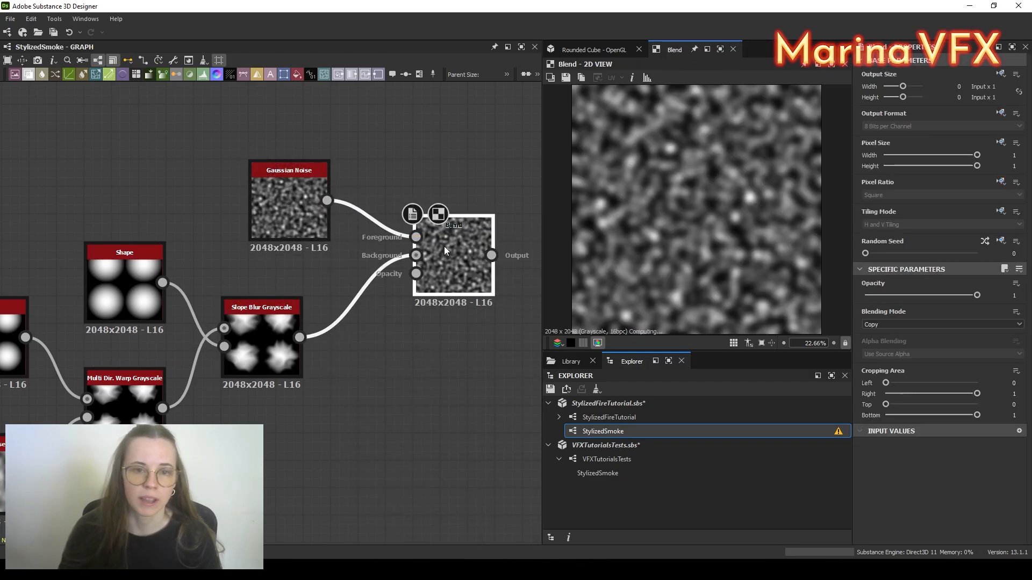
click(301, 210)
click(457, 260)
click(887, 325)
click(887, 352)
Step: Set the Gaussian Noise scale to 9
click(309, 216)
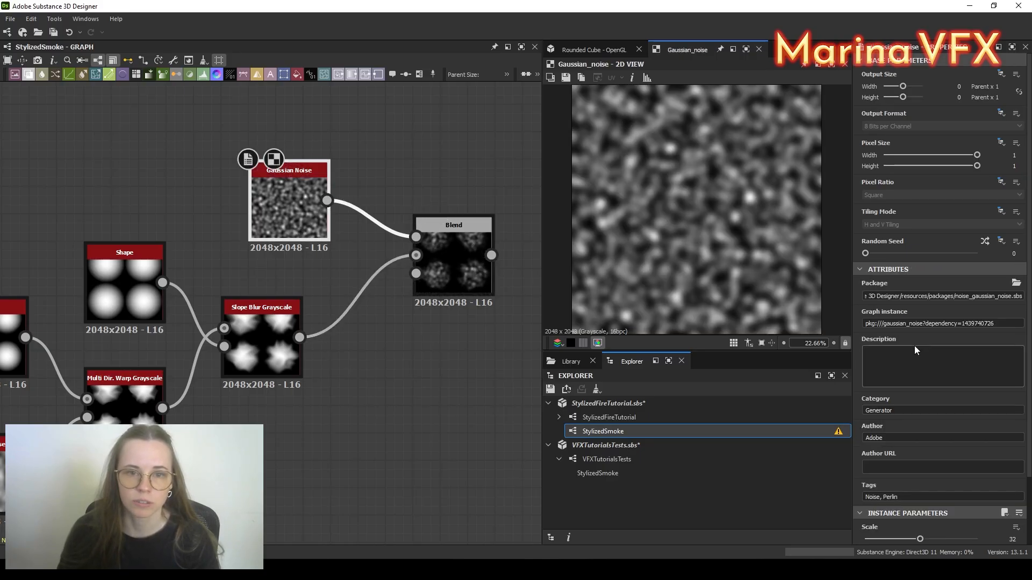
scroll(1008, 473, down, 3)
text(9)
key(Return)
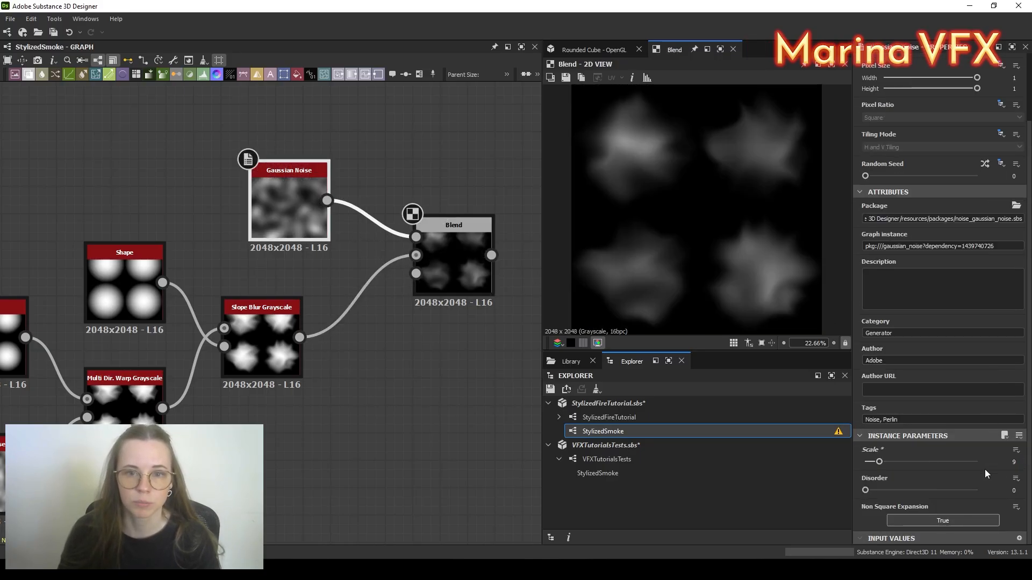
Step: Compare the Slope Blur and Blend outputs, then tidy the positions of these two nodes
double_click(255, 344)
double_click(471, 256)
drag(471, 256, 438, 267)
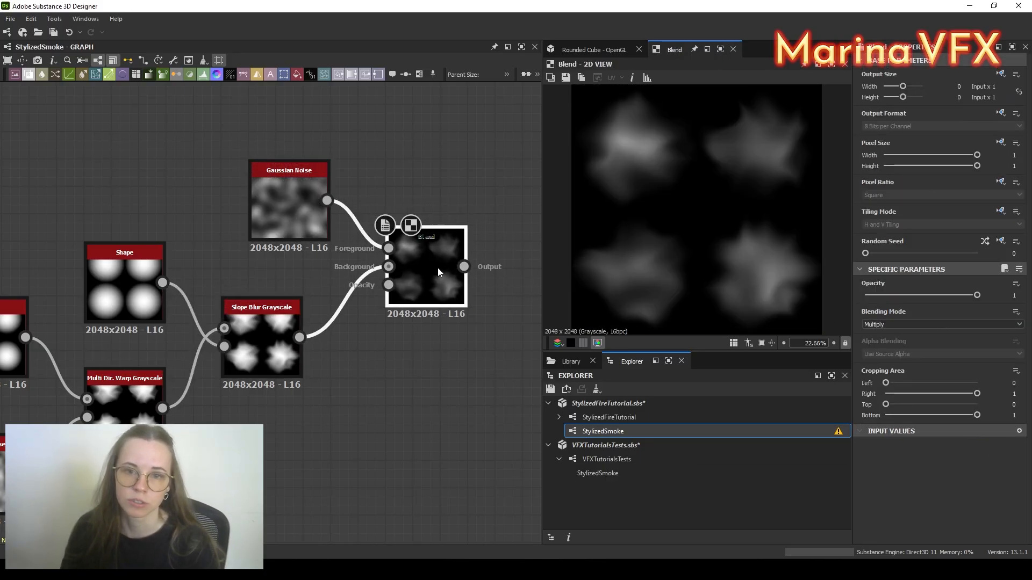
drag(258, 324, 286, 324)
Step: Move the whole group of shape nodes closer to the vein texture chain below
scroll(716, 219, down, 1)
scroll(371, 369, down, 6)
middle_drag(373, 377, 335, 276)
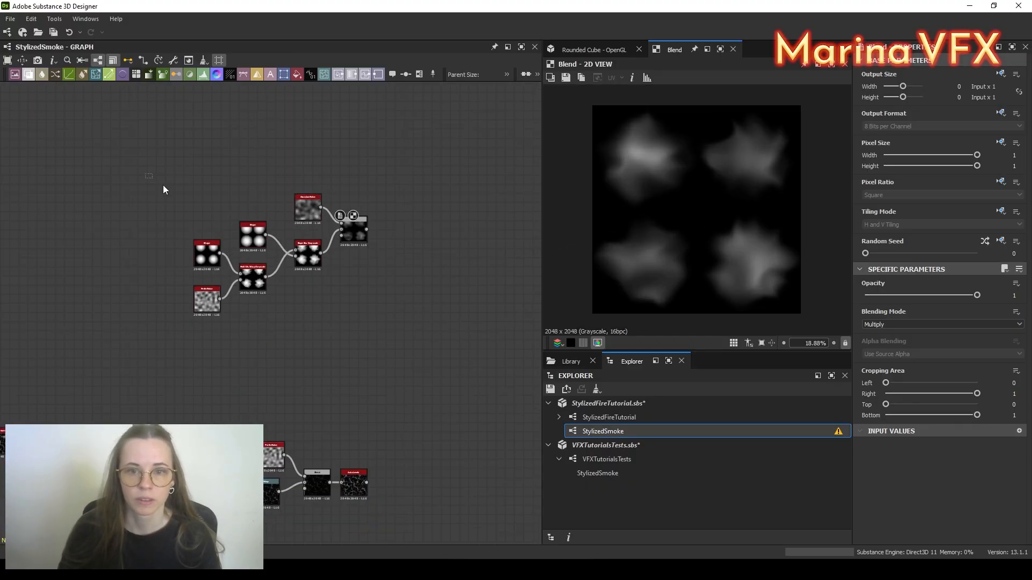
drag(163, 185, 392, 325)
drag(351, 223, 370, 295)
Step: Add a Blend node with the Slope Blur Grayscale output as foreground and the Auto Levels output as background
middle_drag(338, 324, 328, 229)
double_click(325, 232)
scroll(329, 231, up, 4)
scroll(356, 321, down, 2)
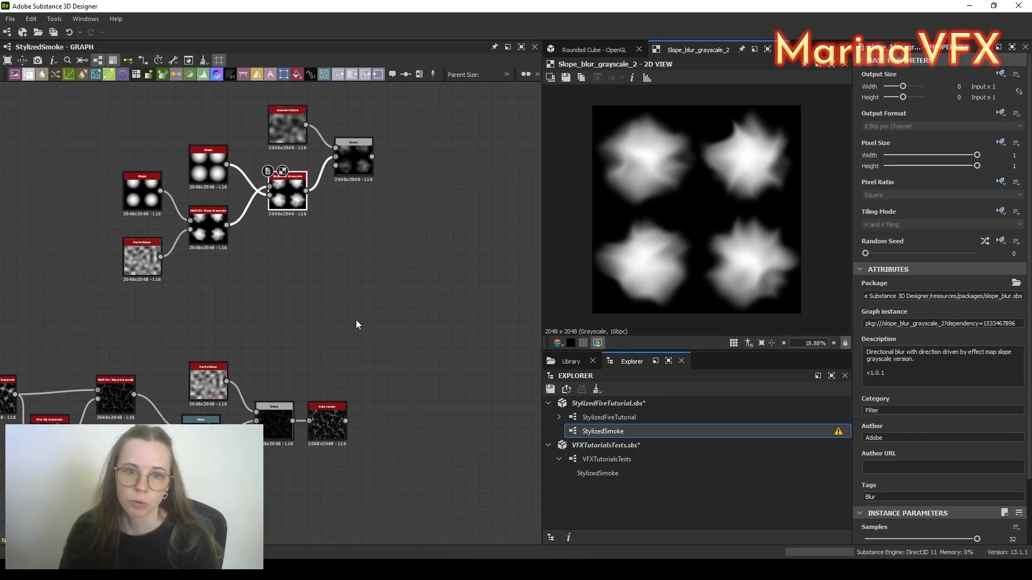
scroll(408, 280, up, 2)
double_click(362, 283)
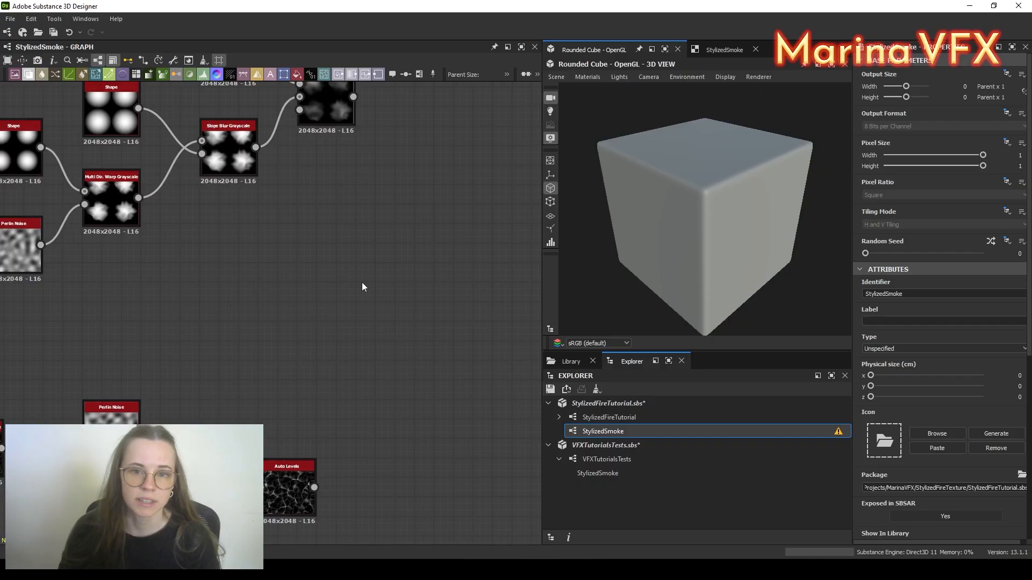
key(space)
text(blend)
key(Return)
drag(256, 147, 339, 259)
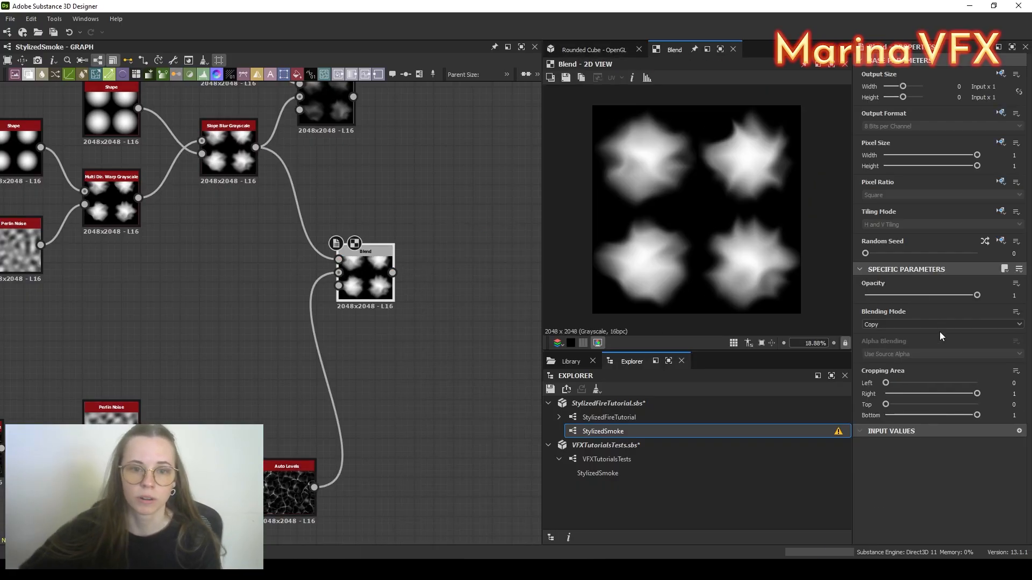
Step: Set the blending mode of the Blend node joining the shapes and veins to Multiply
click(936, 325)
click(898, 358)
scroll(367, 273, up, 5)
middle_drag(368, 272, 400, 334)
Step: Insert a Levels node between the vein chain's Blend and the final Blend, in place of Auto Levels
scroll(400, 335, down, 4)
middle_drag(417, 413, 456, 242)
drag(347, 363, 405, 430)
drag(290, 362, 407, 162)
text(le)
click(362, 243)
double_click(436, 164)
Step: Delete the Auto Levels node and brighten the veins by lowering the Levels node's input white point
click(423, 426)
key(Delete)
drag(337, 340, 345, 359)
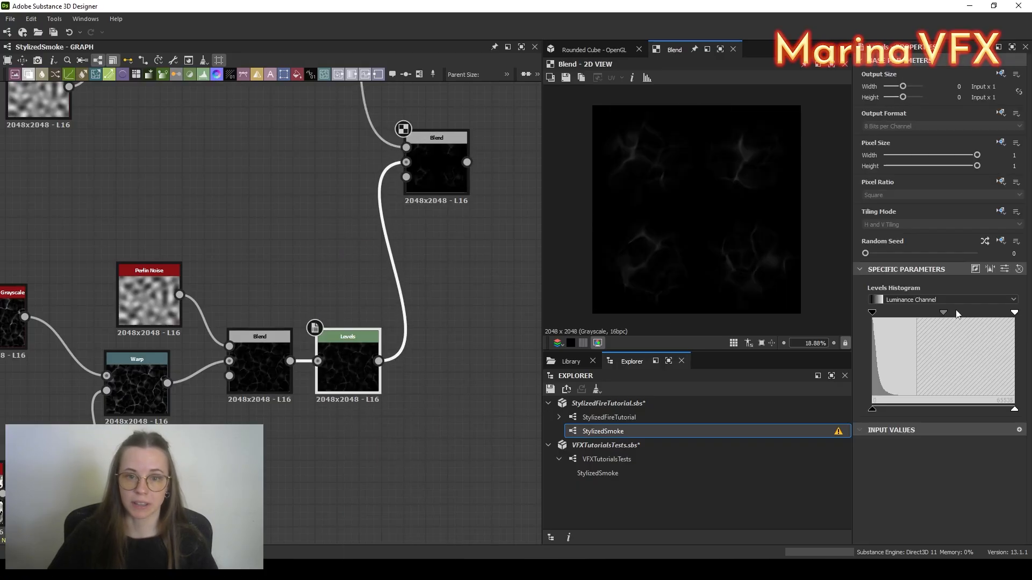
drag(955, 316, 900, 314)
Step: Add a Levels node after the Blend joining shapes and veins, lowering its output and input white points
middle_drag(458, 267, 315, 323)
drag(324, 217, 390, 205)
text(lev)
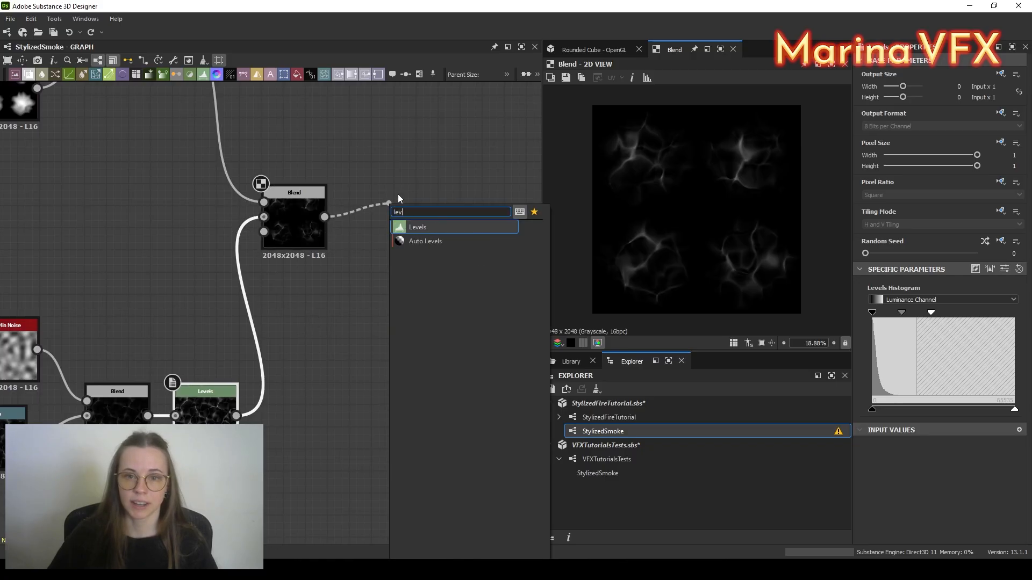
click(396, 228)
drag(1014, 411, 946, 408)
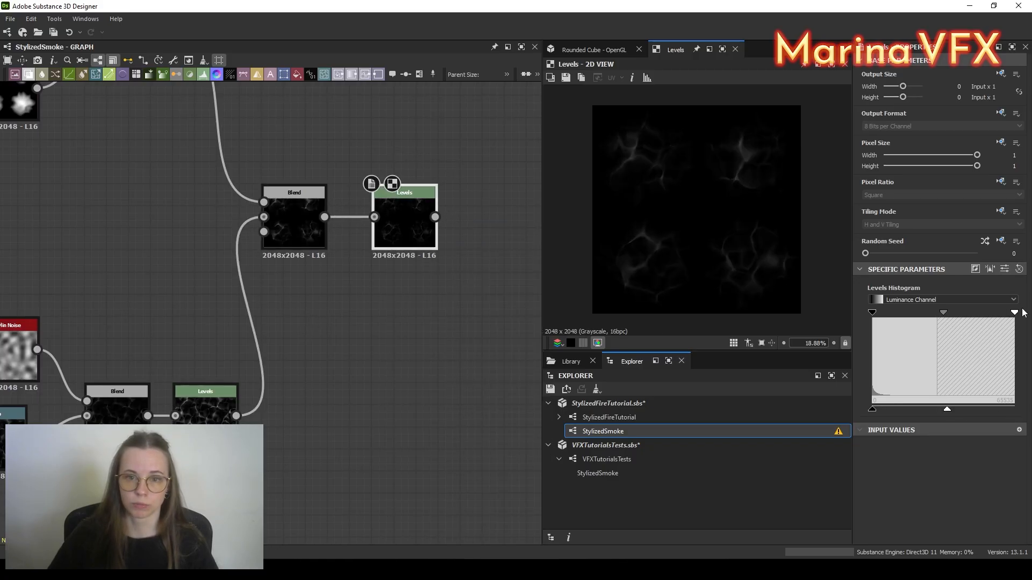
drag(1015, 312, 943, 324)
Step: Add a Blend node with the new Levels output as its background
middle_drag(465, 312, 334, 340)
scroll(340, 277, up, 2)
drag(288, 233, 428, 213)
click(388, 219)
Step: Add a Blur HQ Grayscale node with intensity 5 to the Levels output and connect it as the new Blend's foreground
drag(288, 233, 328, 350)
text(b)
click(368, 285)
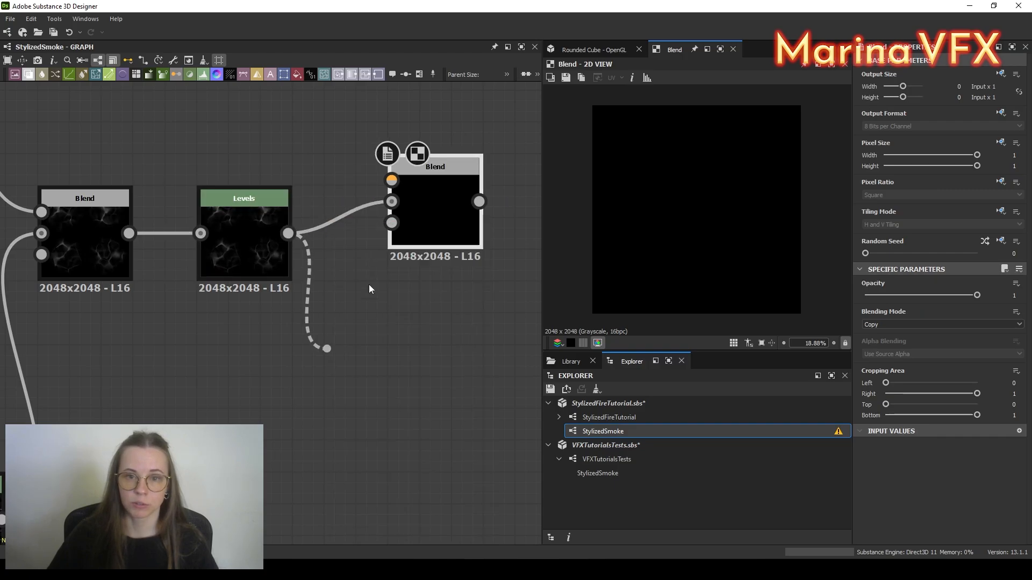
scroll(996, 518, down, 2)
drag(414, 361, 391, 180)
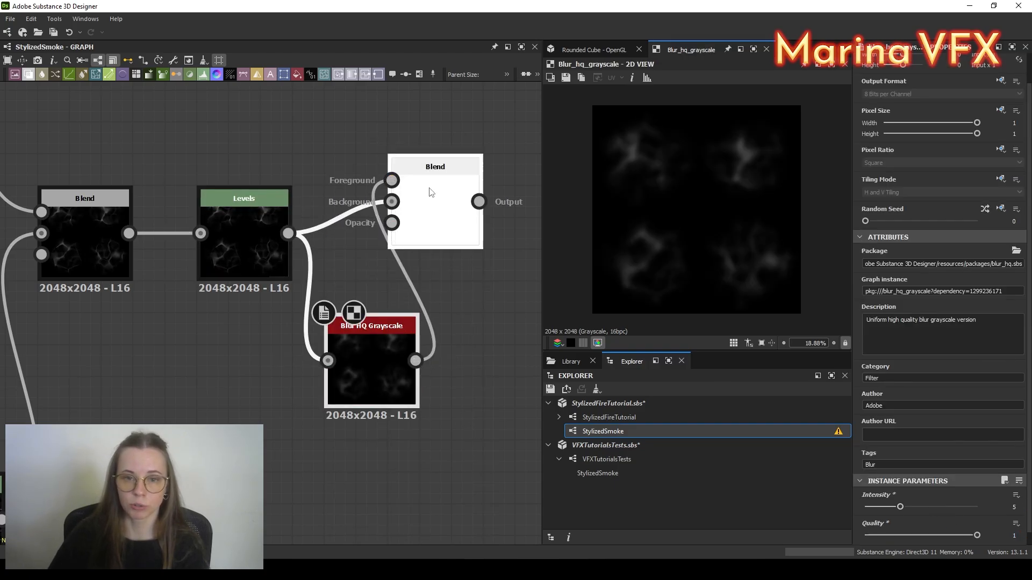
Step: Set the blurred-glow Blend to Add (Linear Dodge), reposition it, and compare its result with the Levels node
double_click(430, 193)
click(882, 325)
click(882, 334)
middle_drag(457, 317, 360, 333)
mouse_move(352, 237)
mouse_down()
mouse_move(448, 269)
mouse_move(420, 269)
mouse_up()
middle_drag(333, 291, 392, 291)
double_click(218, 263)
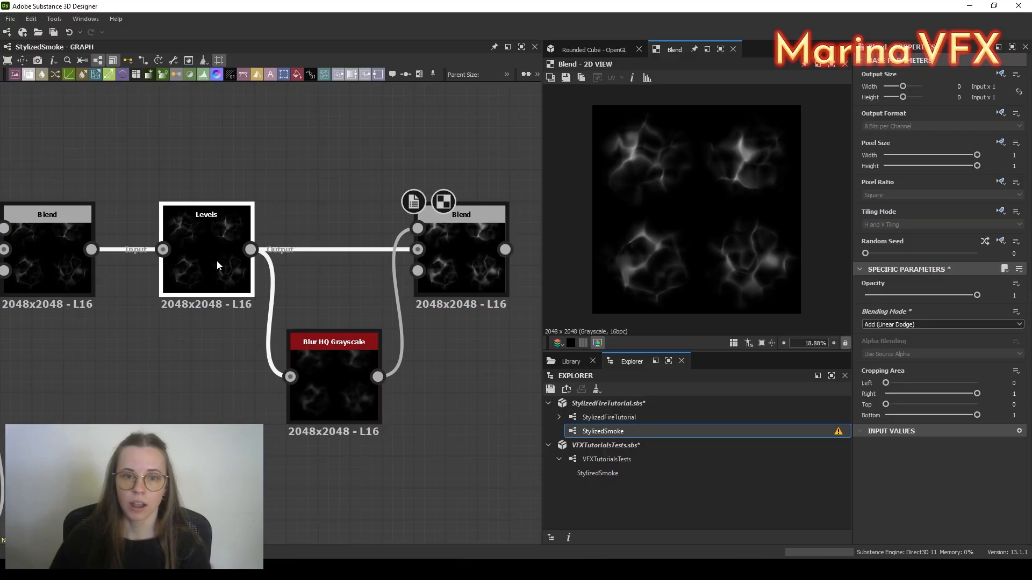
double_click(451, 257)
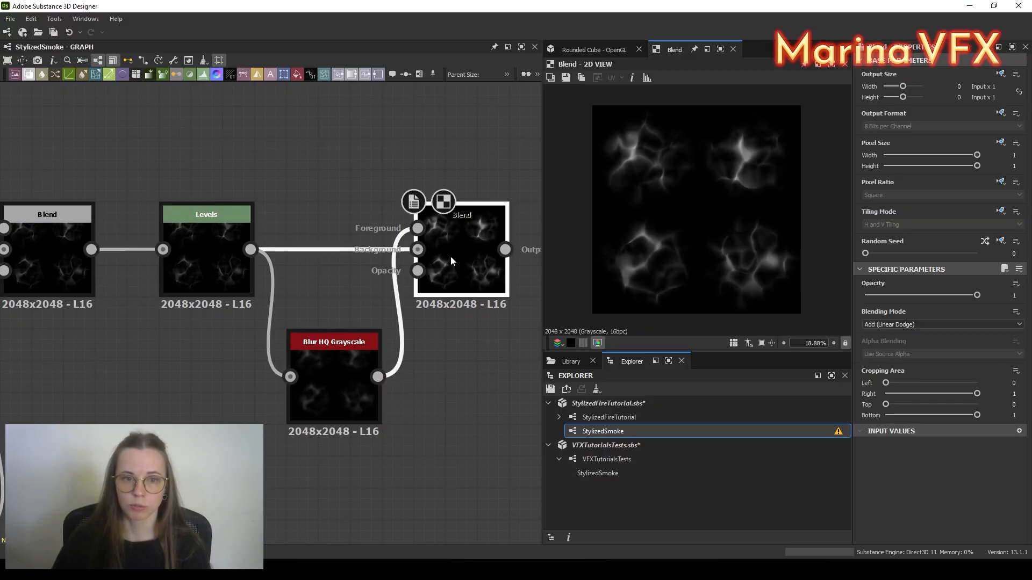
Step: Add a Warp node fed by the output of the Add (Linear Dodge) Blend
middle_drag(412, 388, 154, 400)
drag(247, 261, 346, 250)
text(wa)
click(419, 242)
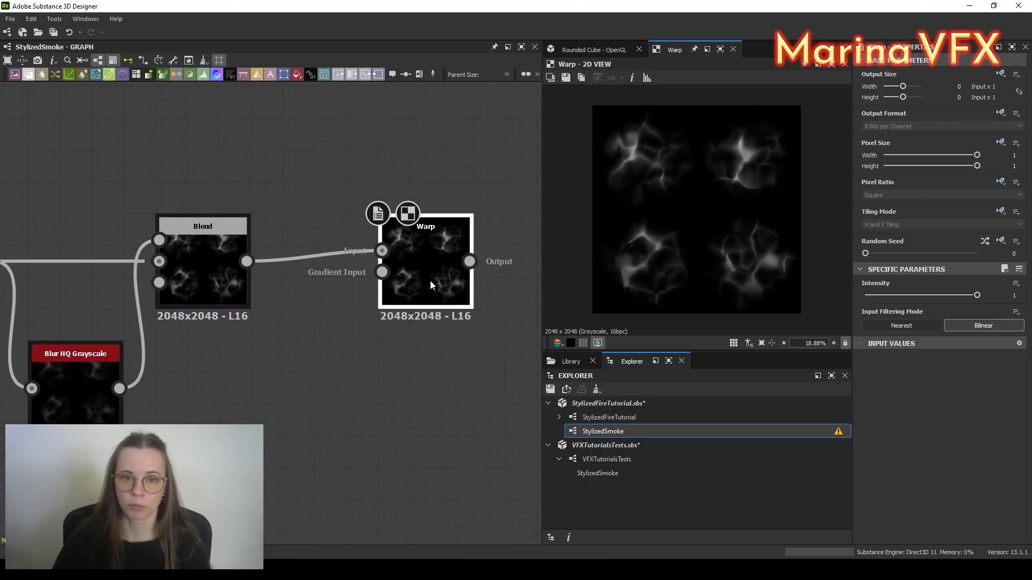
drag(431, 282, 462, 298)
Step: Add a Perlin Noise node with a scale of 12 and connect it to the Warp's gradient input
key(space)
text(perl)
click(427, 244)
drag(398, 352, 414, 288)
scroll(943, 419, down, 3)
click(995, 475)
text(12)
Step: Compare the veins before and after warping and set the Warp intensity to 0.44
drag(455, 307, 440, 291)
double_click(440, 291)
double_click(218, 271)
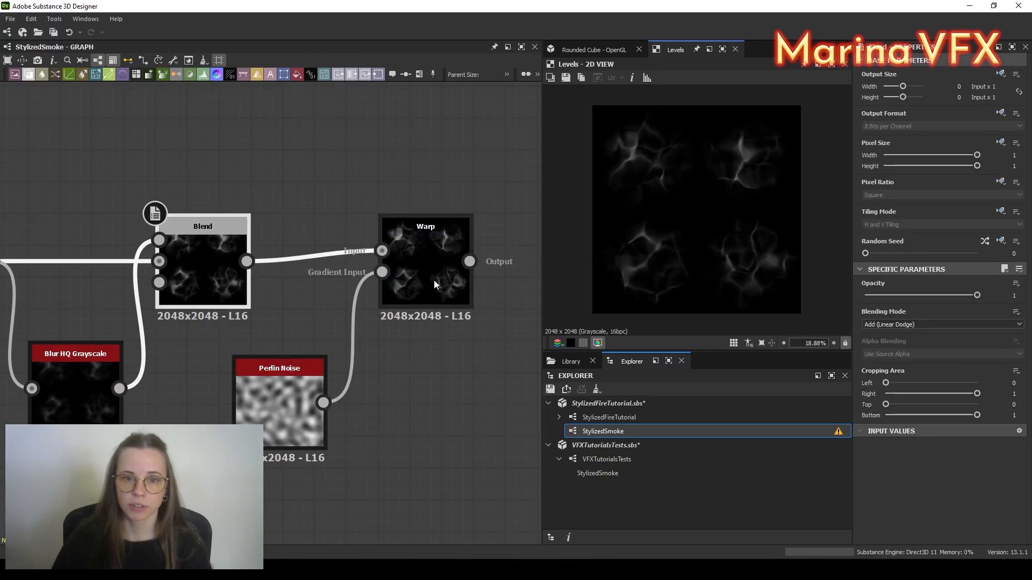
double_click(437, 282)
middle_drag(442, 362, 404, 354)
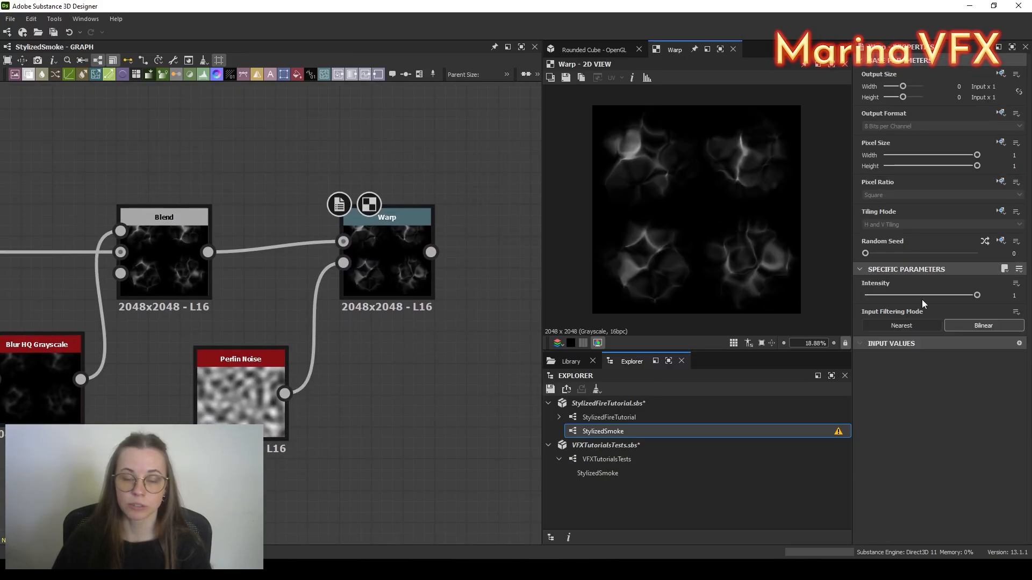
click(872, 296)
drag(897, 302, 913, 303)
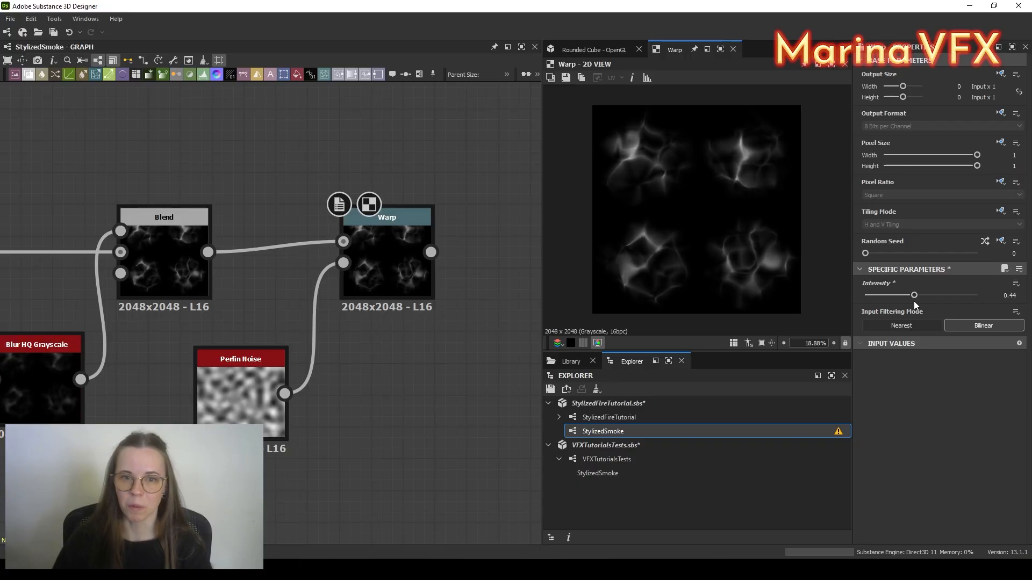
Step: Add a Levels node after the Warp and lower its input white point to brighten the veins
middle_drag(466, 267, 307, 292)
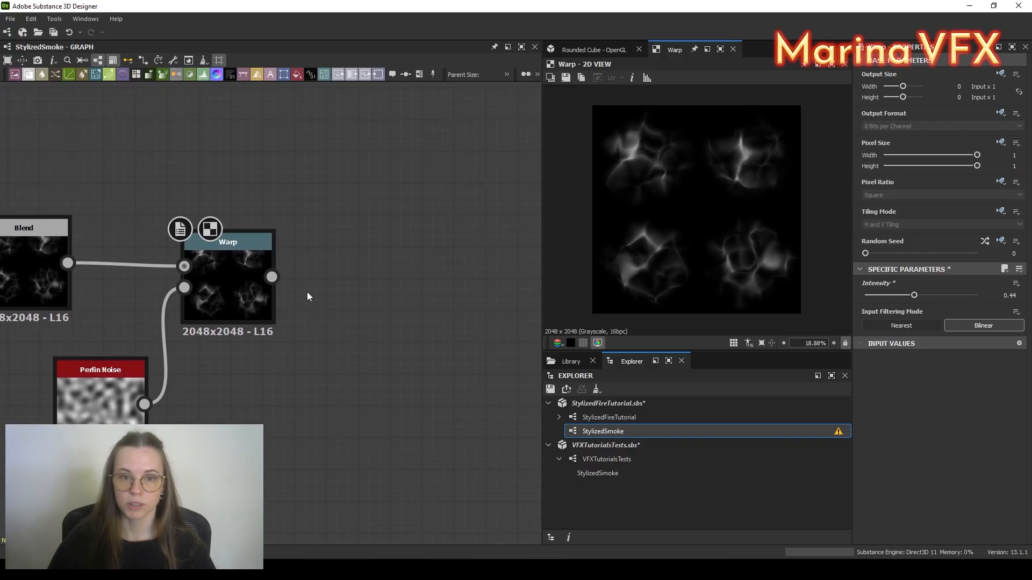
drag(271, 276, 358, 266)
text(leve)
click(390, 243)
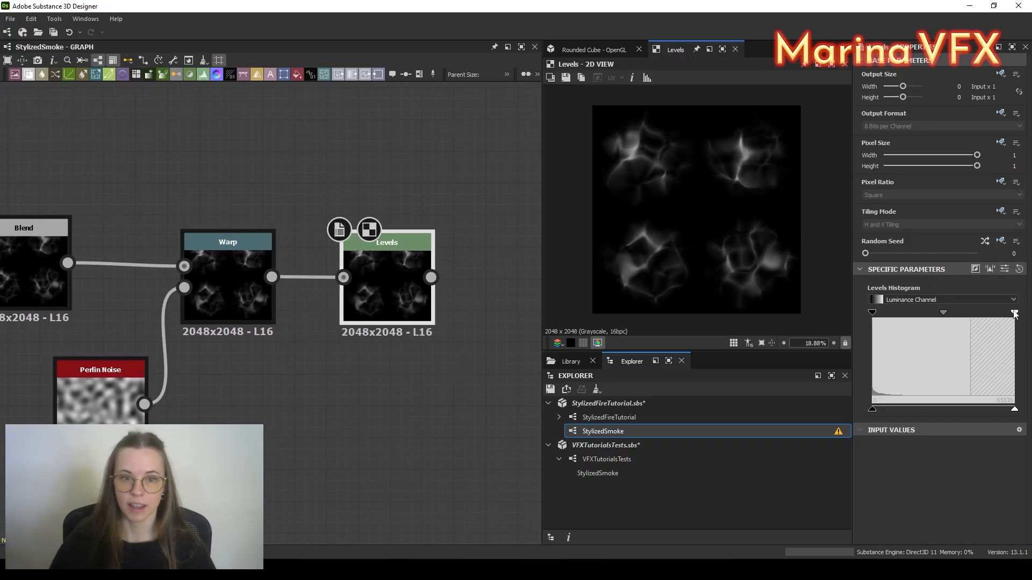
drag(1015, 312, 966, 313)
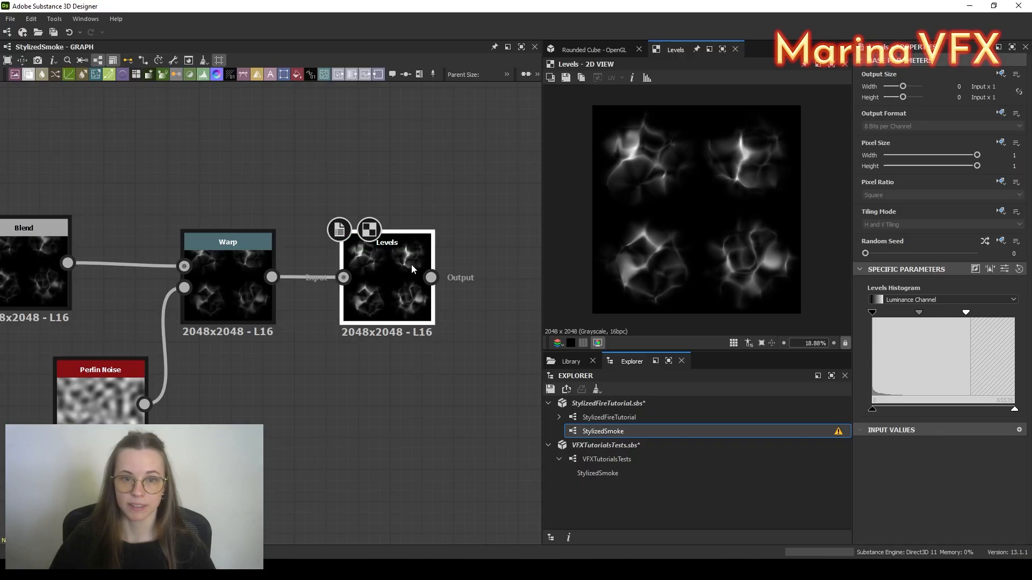
Step: Add a Blend node with the warped veins' Levels as background and the Gaussian-noise smoke shape Blend as foreground
middle_drag(450, 321, 389, 385)
drag(372, 342, 463, 208)
click(487, 244)
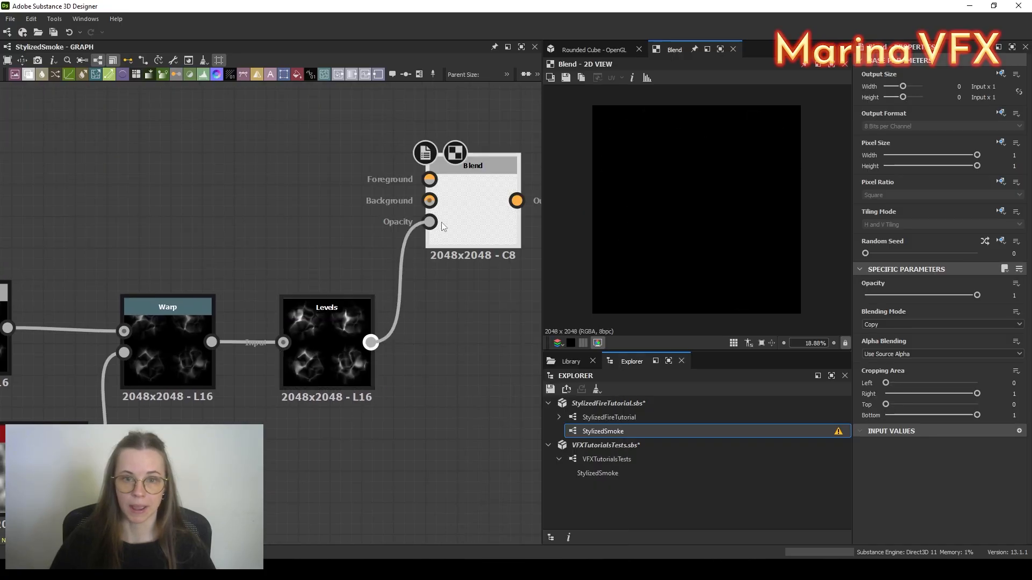
click(430, 201)
scroll(430, 203, down, 5)
middle_drag(430, 204, 495, 283)
drag(424, 250, 495, 273)
Step: Set the smoke-and-veins Blend to Max (Lighten) and reduce its opacity to about half
click(1020, 325)
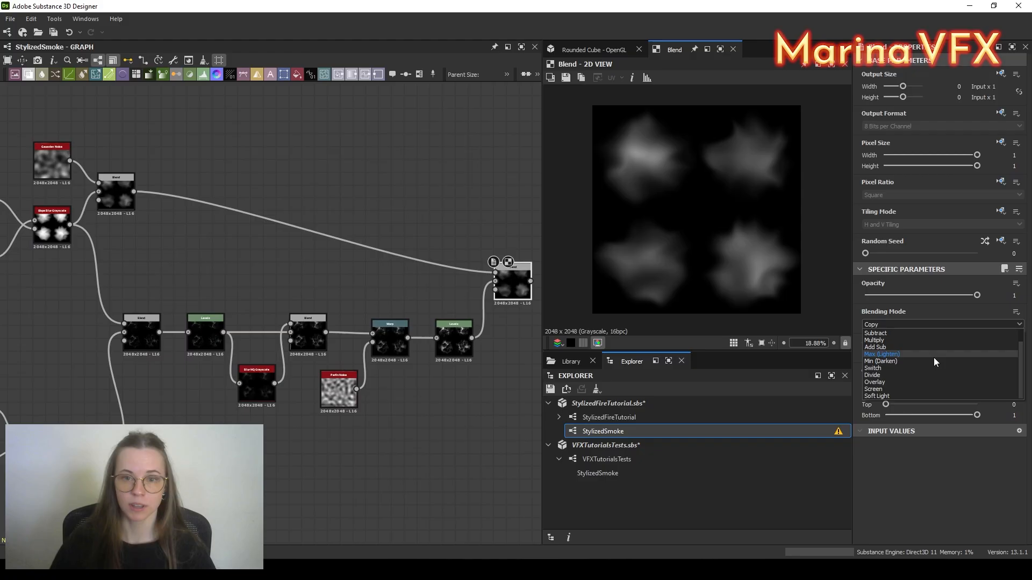
click(933, 356)
scroll(513, 343, up, 5)
middle_drag(513, 342, 430, 360)
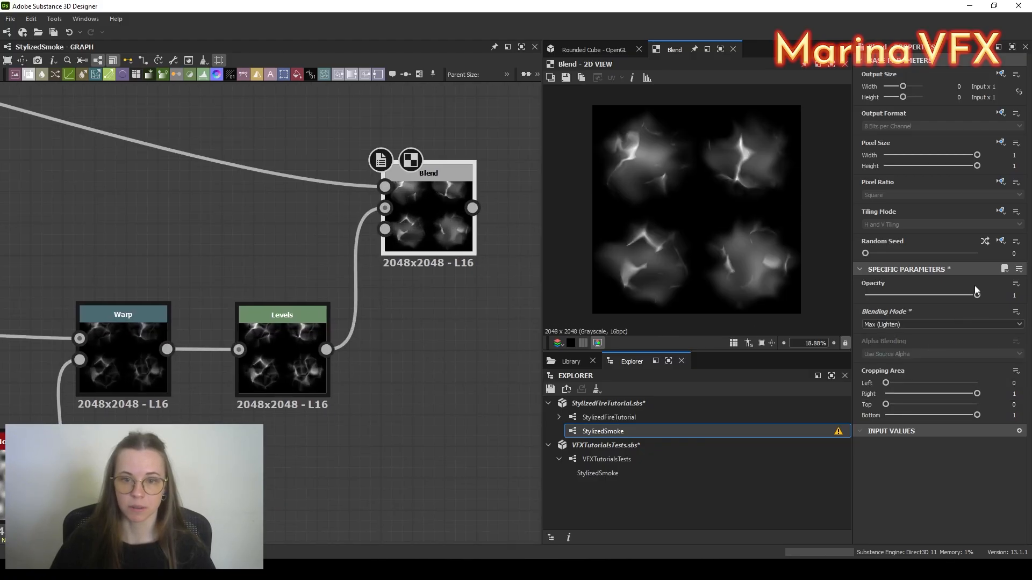
drag(977, 295, 919, 295)
Step: Soften the warped veins by lowering their Levels node's output white point and slightly raising its input white point
middle_drag(247, 427, 313, 426)
click(333, 374)
drag(919, 313, 920, 315)
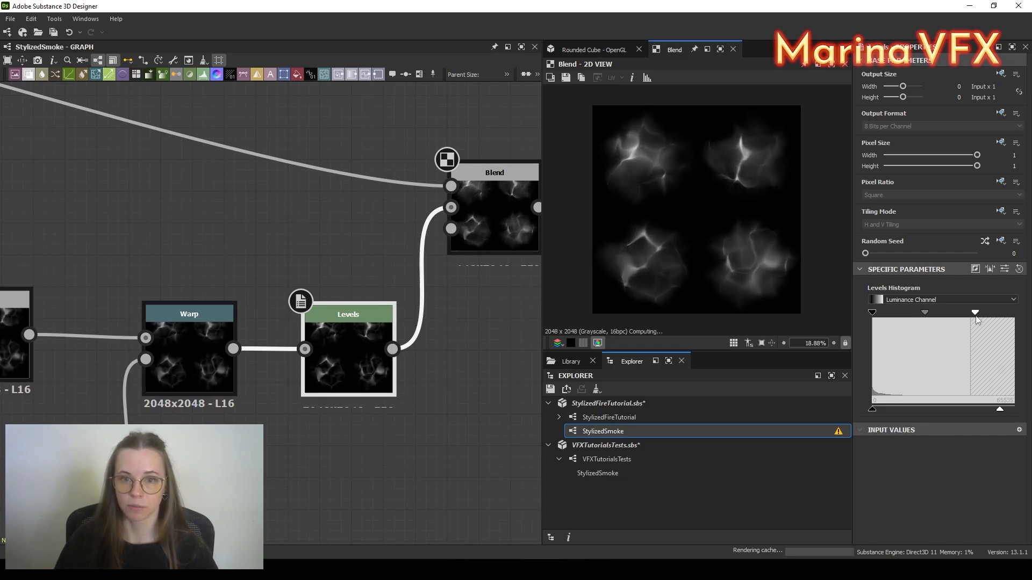
drag(966, 312, 977, 312)
Step: Add another Blend node with the Max (Lighten) Blend's output as its background
middle_drag(389, 343, 287, 352)
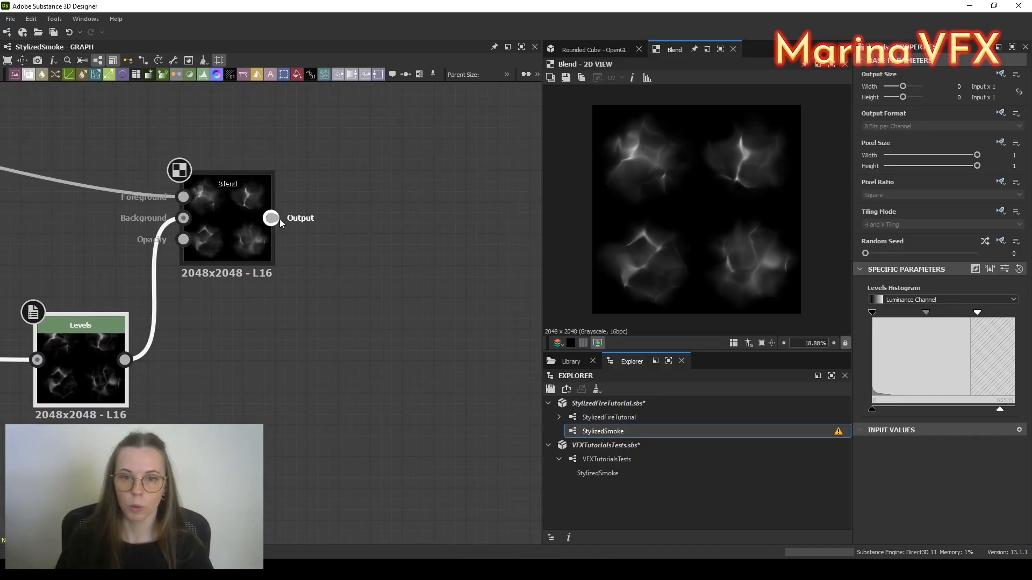
drag(273, 217, 357, 308)
text(blend)
key(Return)
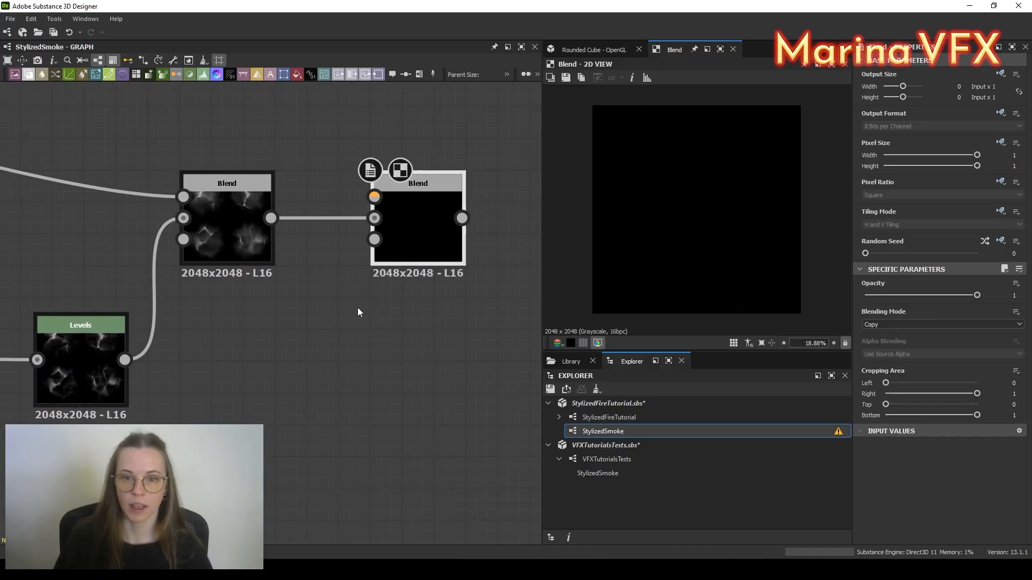
Step: Add a second Perlin Noise node below the new Blend
click(312, 363)
key(space)
text(perli)
key(Return)
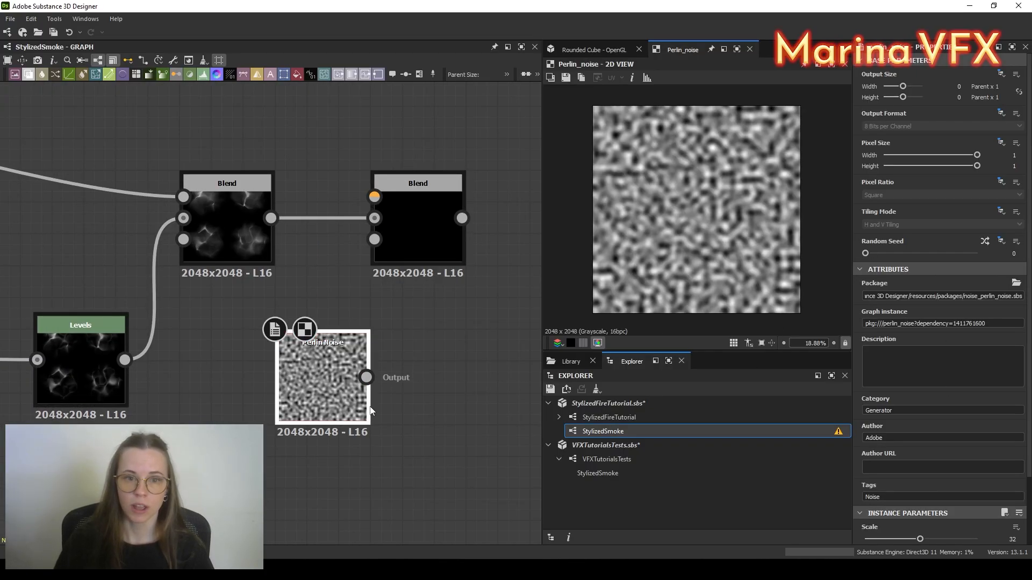
Step: Connect the new Perlin Noise as the last Blend's foreground and set the blending mode to Multiply
middle_drag(417, 245, 311, 285)
drag(311, 285, 471, 253)
drag(262, 416, 429, 204)
click(467, 231)
click(970, 324)
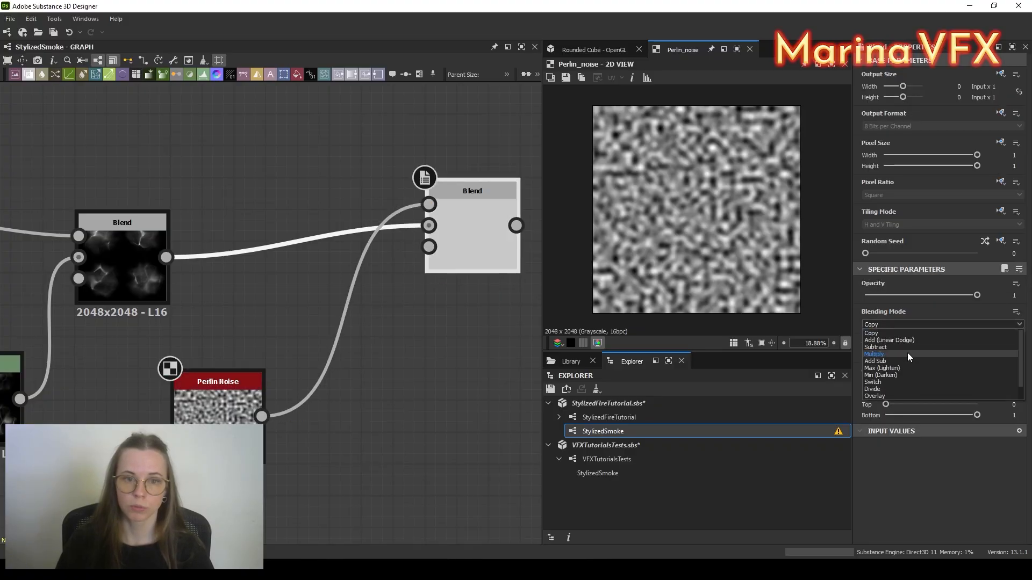
click(907, 355)
double_click(486, 268)
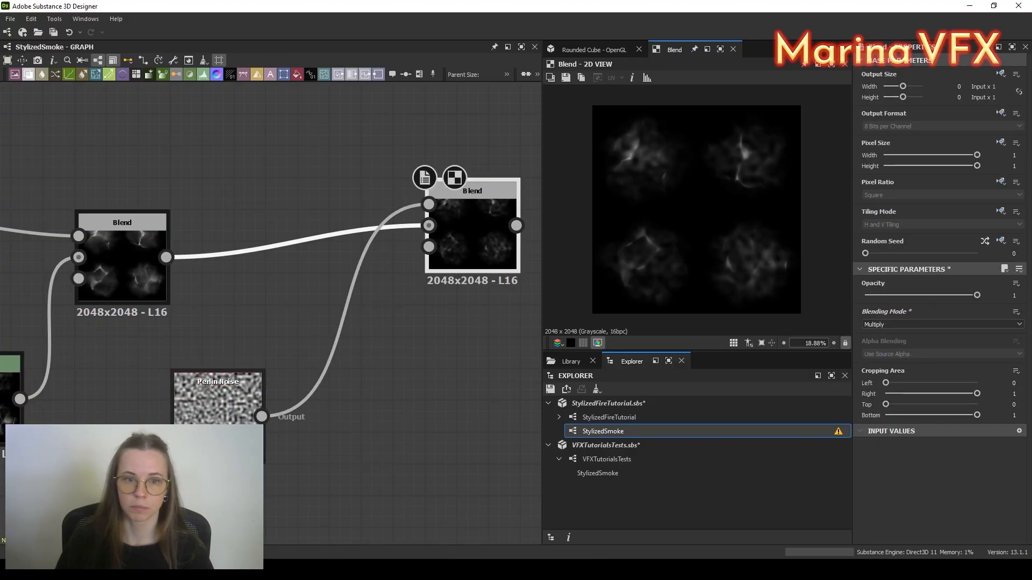
Step: Set the new Perlin Noise's scale to 14 and add a Levels node after it with a narrowed input range
click(218, 401)
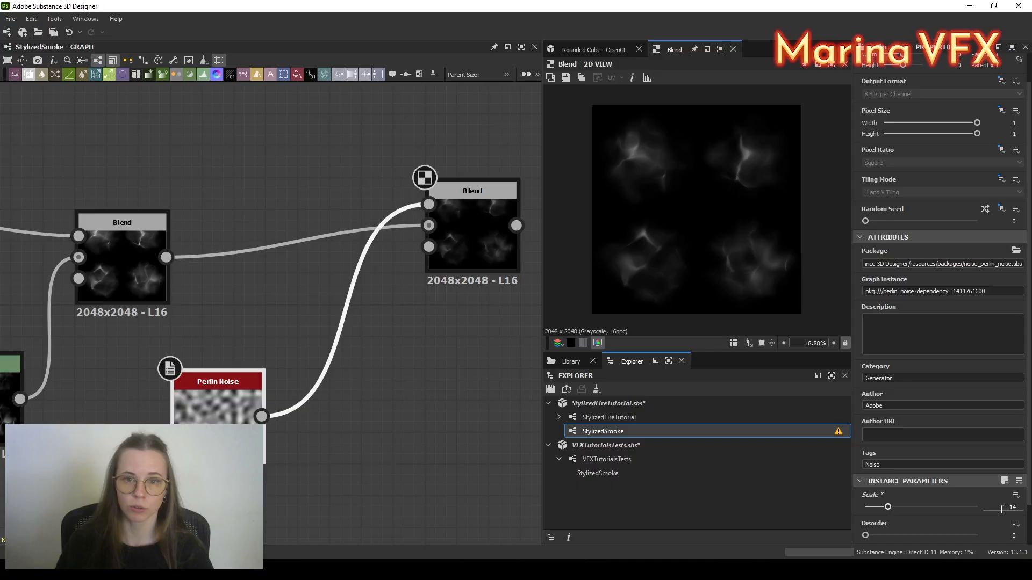
middle_drag(351, 369, 411, 293)
drag(225, 373, 299, 400)
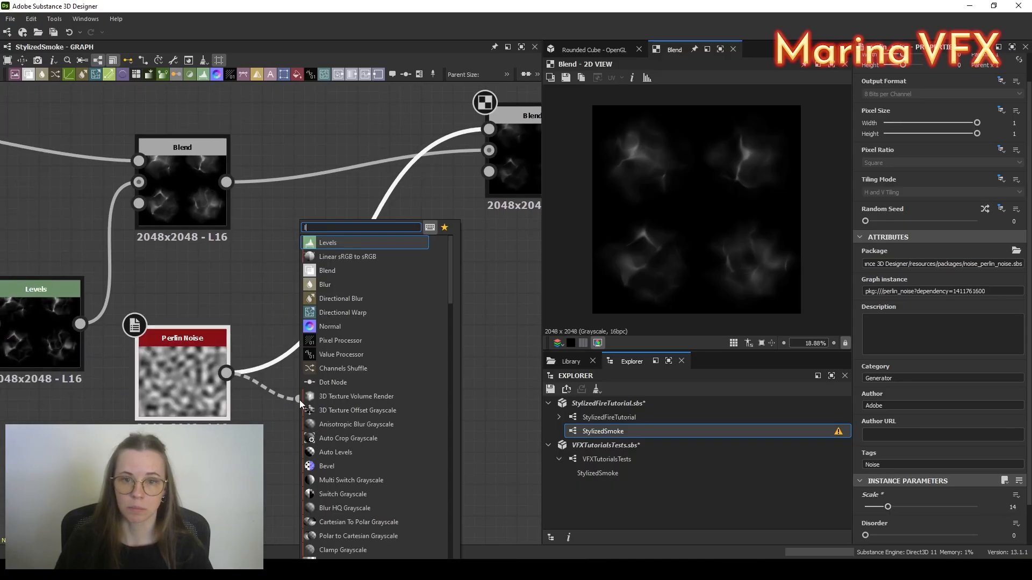
text(level)
click(334, 246)
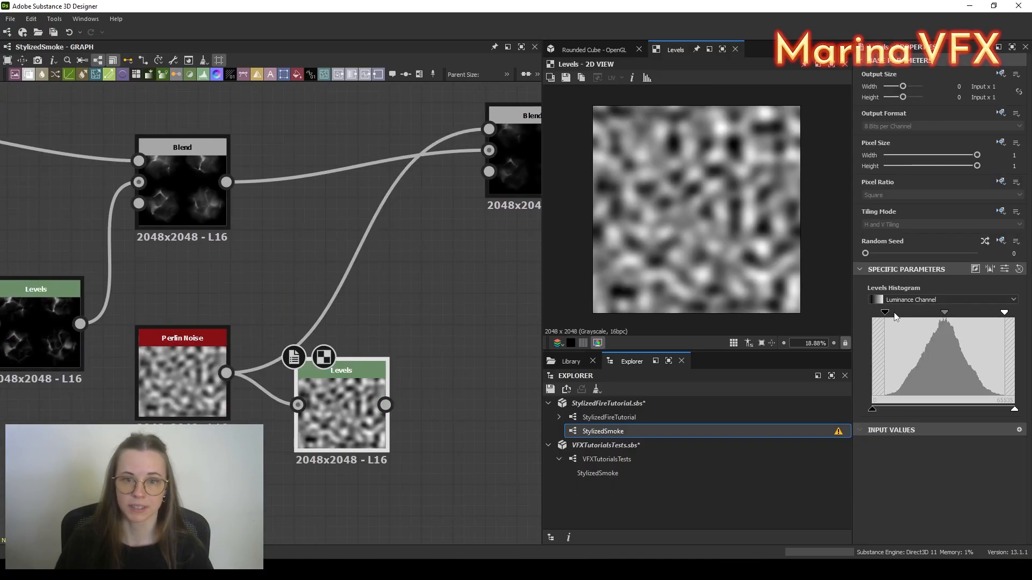
Step: Add a Non Uniform Blur Grayscale node and feed the noise Levels output into both of its inputs
drag(386, 405, 448, 350)
text(non uni)
click(506, 272)
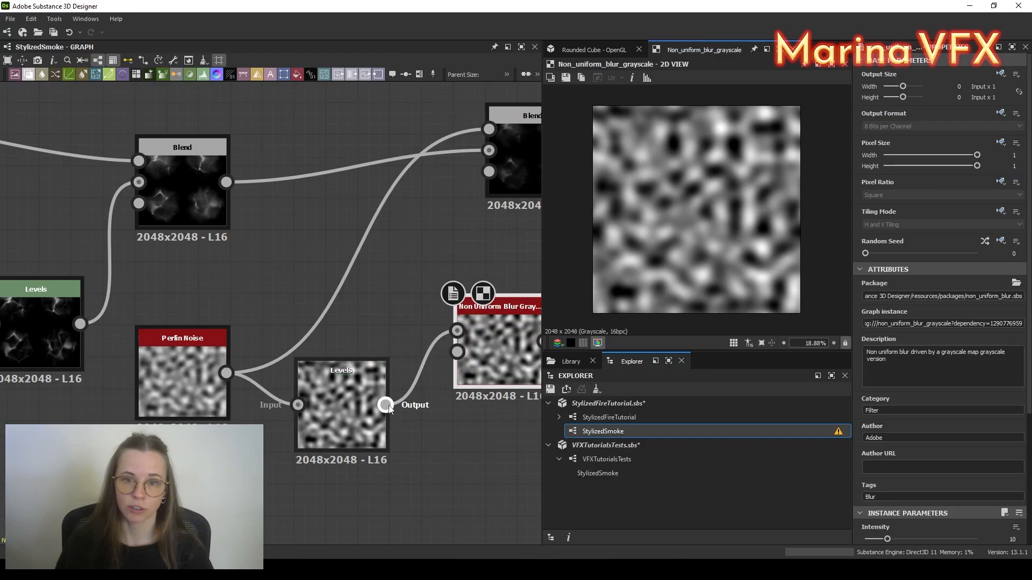
drag(388, 406, 457, 352)
drag(505, 352, 472, 415)
Step: Connect the Non Uniform Blur output as the Multiply Blend's foreground and preview the Blend
middle_drag(538, 354, 396, 404)
drag(372, 455, 379, 191)
double_click(384, 198)
drag(383, 197, 416, 212)
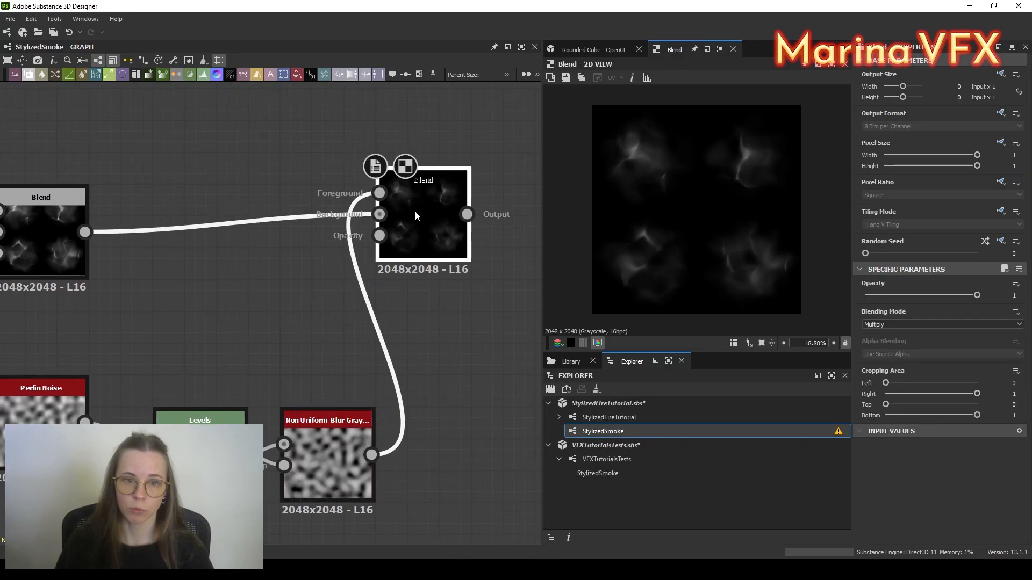
Step: Set the Multiply Blend's opacity to 0.73 and raise the noise Levels node's input black point
drag(977, 295, 947, 296)
middle_drag(315, 470, 284, 433)
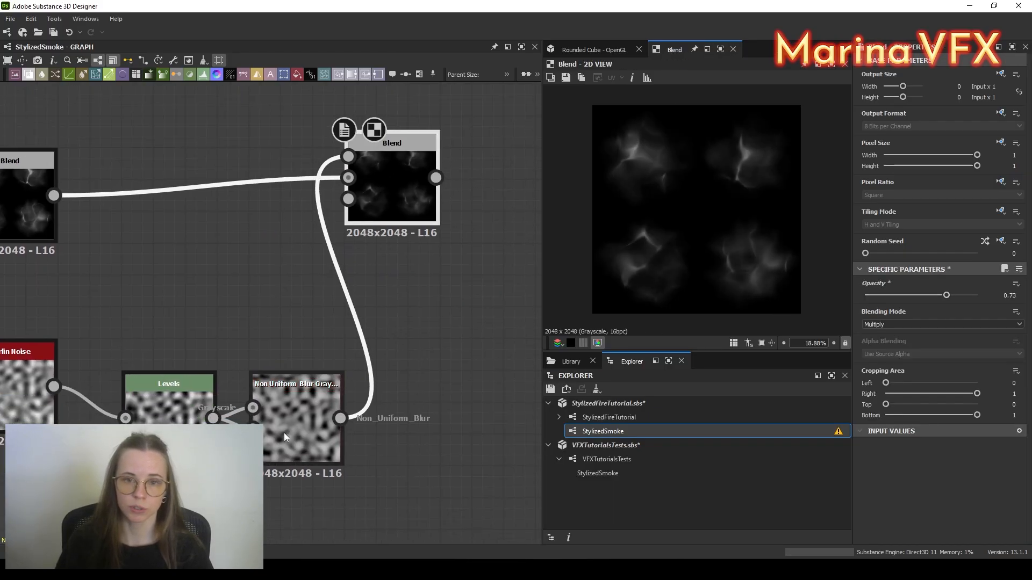
click(169, 385)
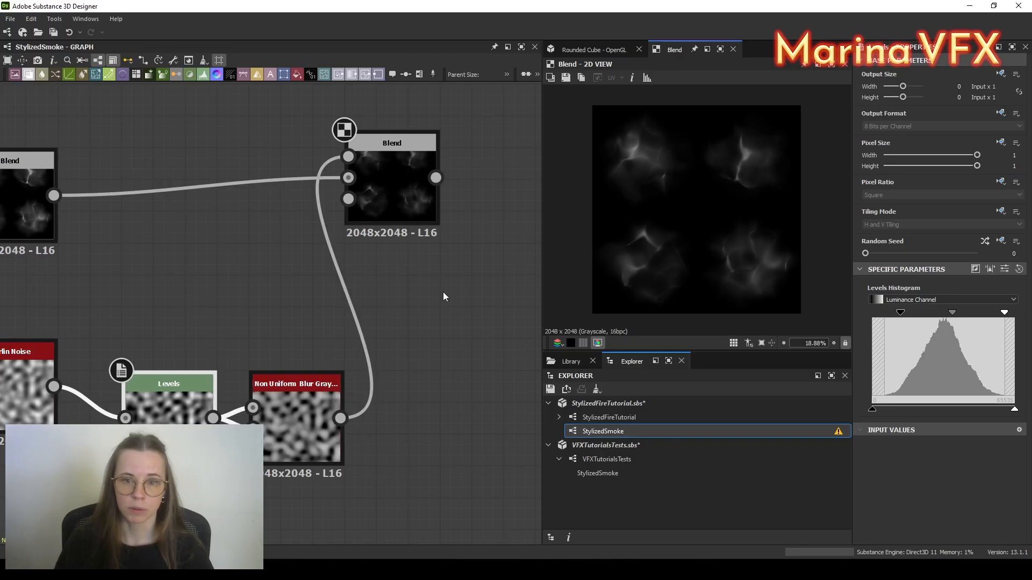
Step: Add an Auto Levels node after the Multiply Blend and preview it
middle_drag(444, 293, 345, 364)
drag(337, 249, 442, 259)
text(au)
click(454, 257)
double_click(454, 260)
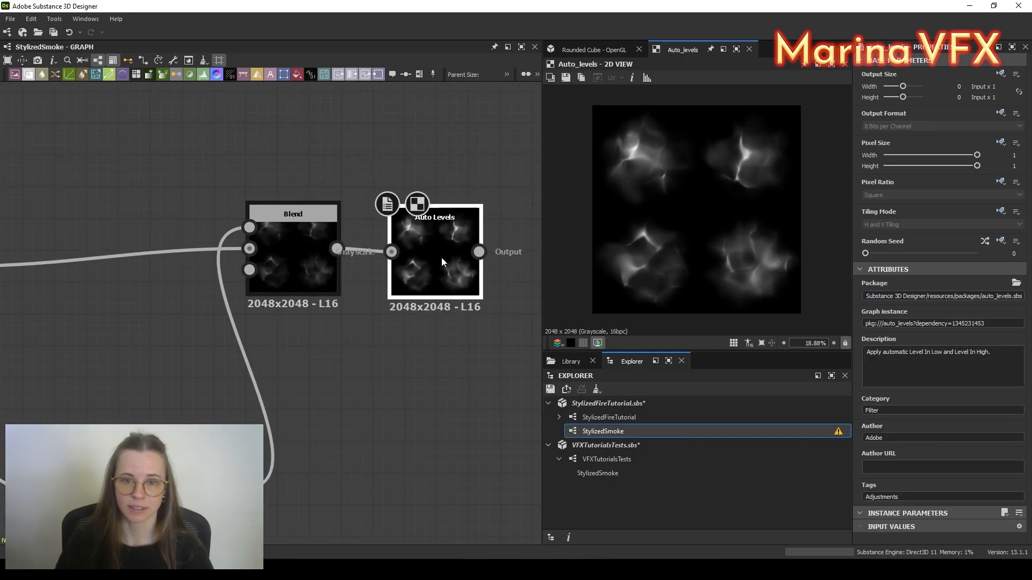
Step: Align the last Blend and Auto Levels nodes in one horizontal row and the noise, Levels and blur nodes in another
scroll(442, 262, down, 4)
key(h)
drag(415, 400, 430, 400)
middle_drag(344, 322, 327, 325)
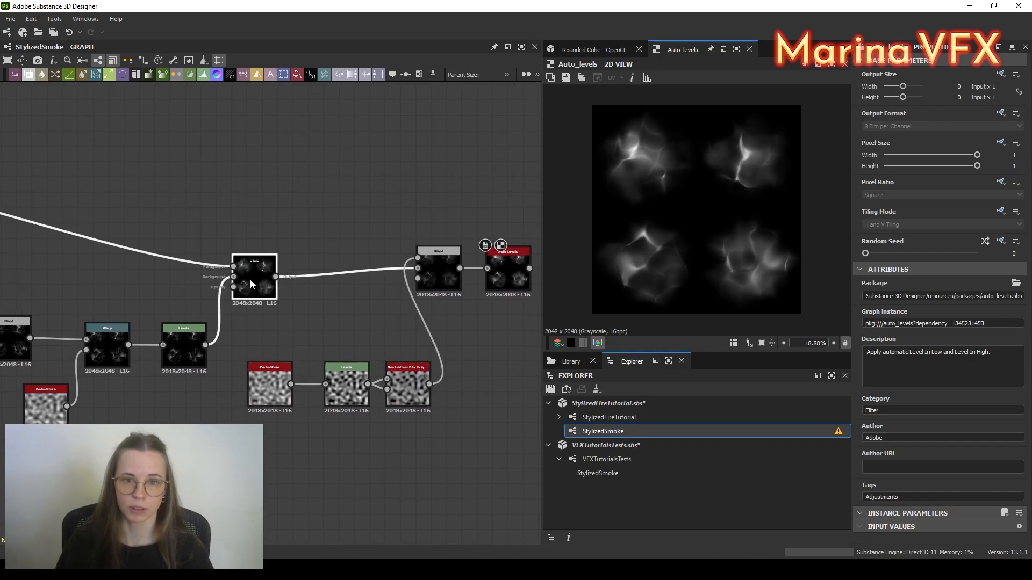
drag(250, 279, 243, 252)
middle_drag(322, 237, 292, 246)
ctrl+drag(353, 224, 500, 306)
key(h)
drag(247, 398, 262, 398)
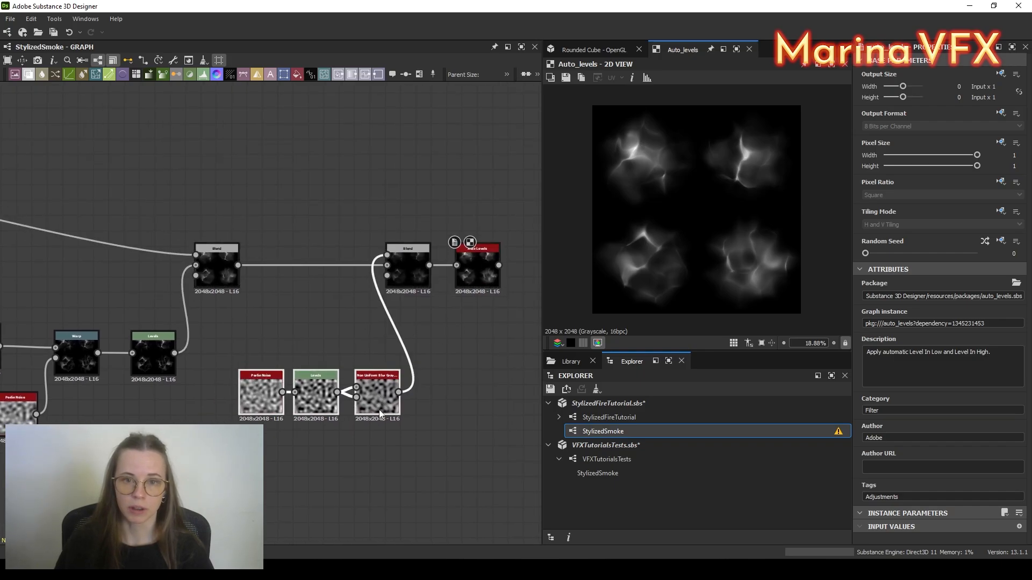
scroll(386, 375, up, 3)
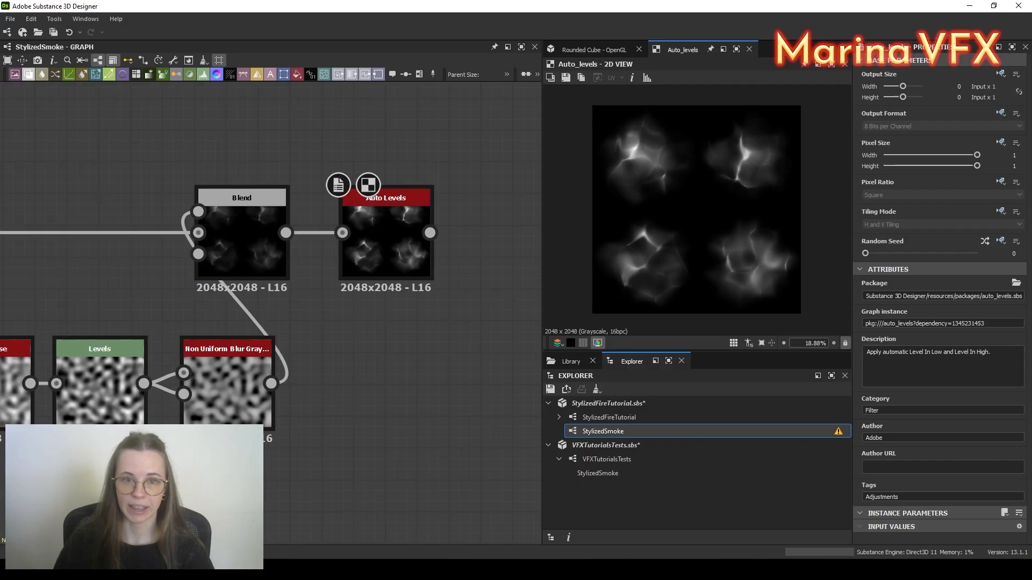
Step: Add a Multi Dir. Warp Grayscale node fed by the Auto Levels output and place it further along the chain
middle_drag(467, 345, 283, 372)
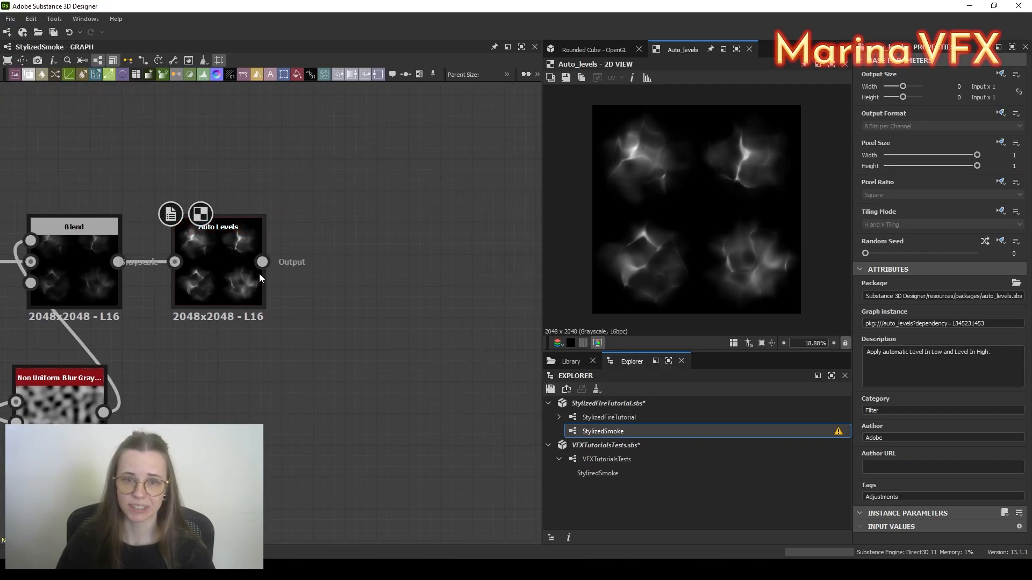
drag(263, 265, 380, 244)
text(multi)
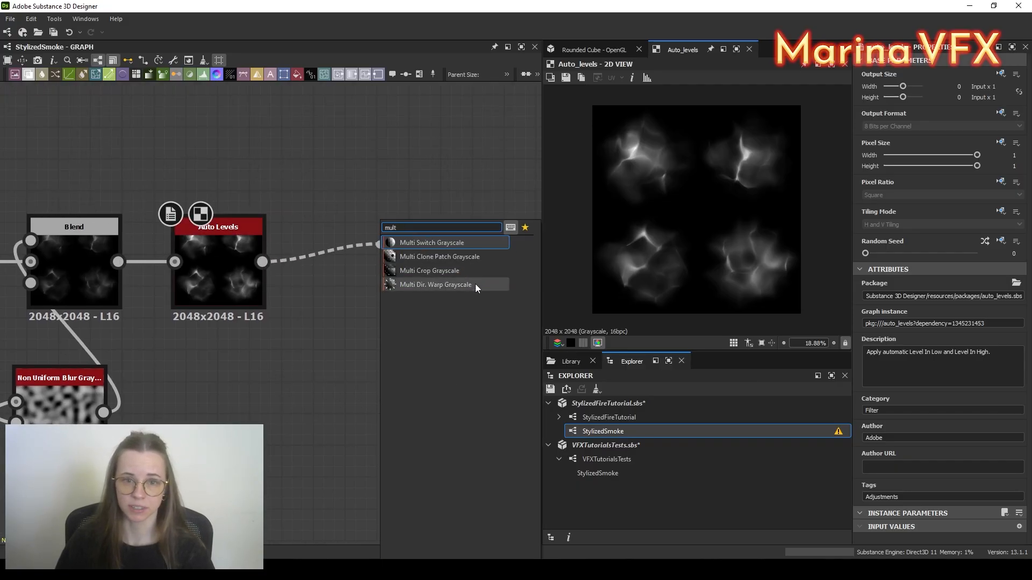
click(476, 283)
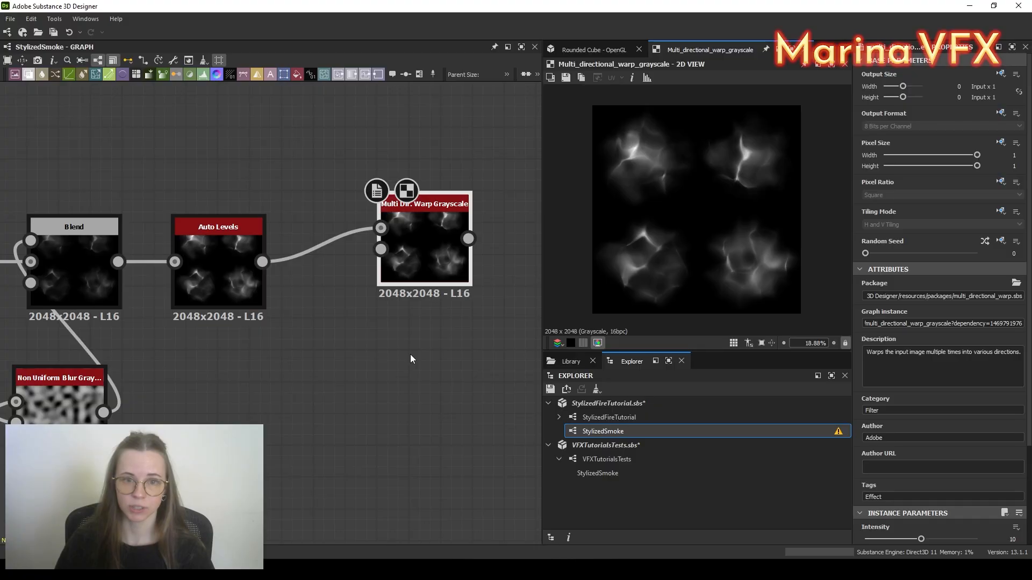
drag(440, 269, 472, 255)
Step: Branch a Blur HQ Grayscale node with intensity 5 and quality 1 from Auto Levels into the Multi Dir. Warp's second input
drag(262, 262, 295, 368)
text(blur)
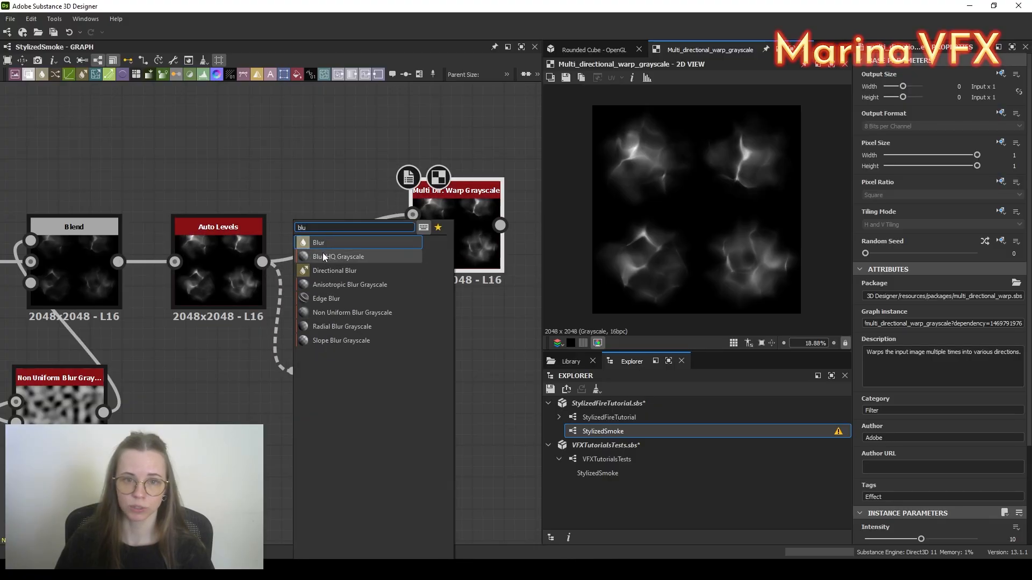
click(323, 254)
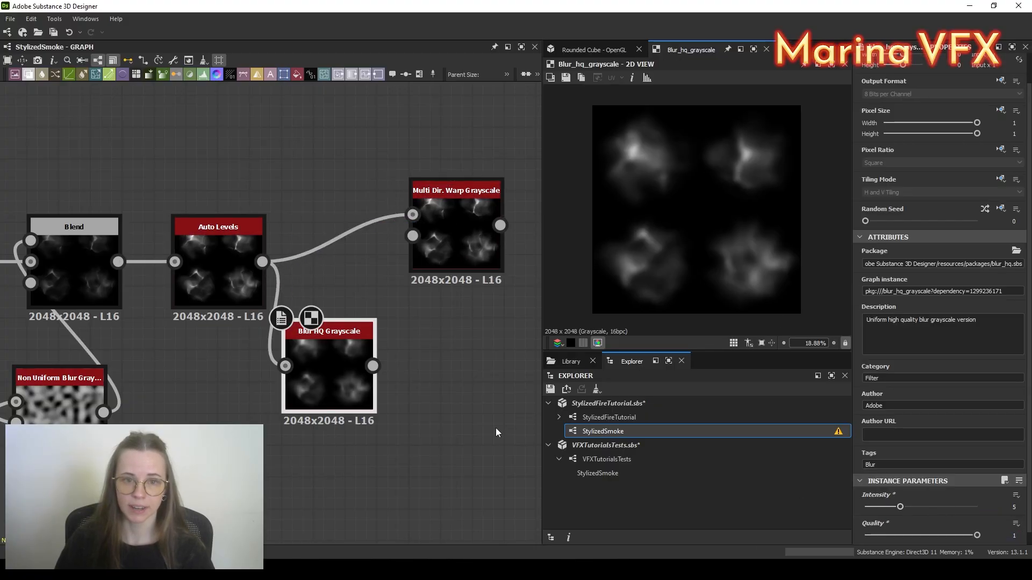
drag(373, 366, 462, 268)
Step: Preview the Multi Dir. Warp, set its intensity to 20 and its mode to Min, comparing it with Max
double_click(448, 235)
middle_drag(473, 360, 395, 356)
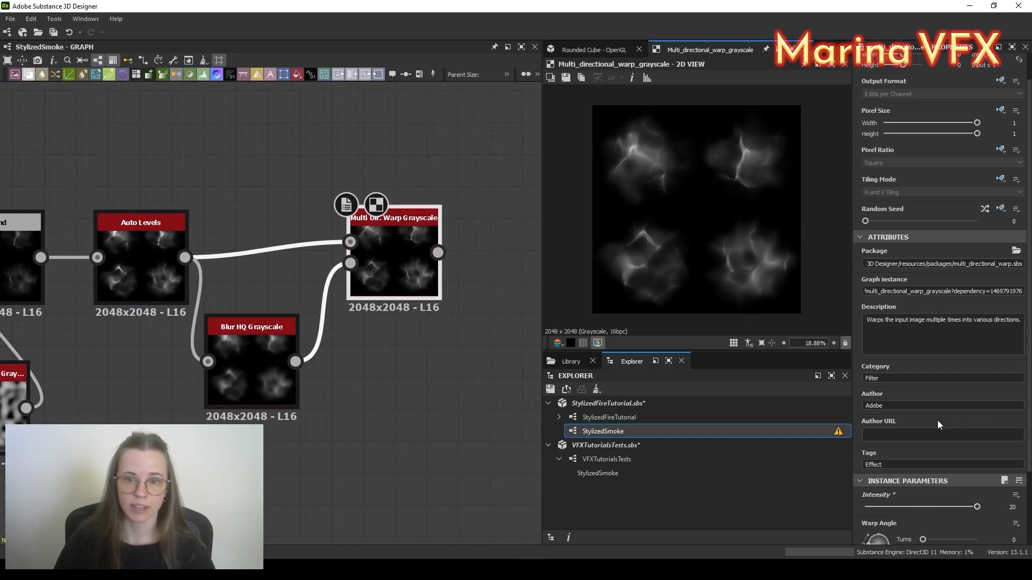
scroll(946, 422, down, 3)
click(897, 515)
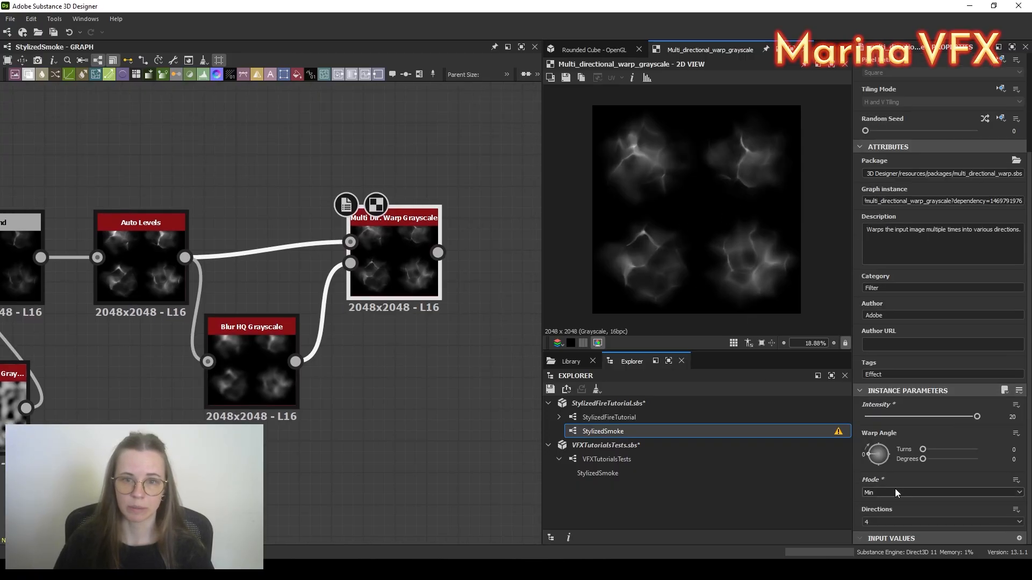
click(895, 491)
click(878, 509)
click(878, 492)
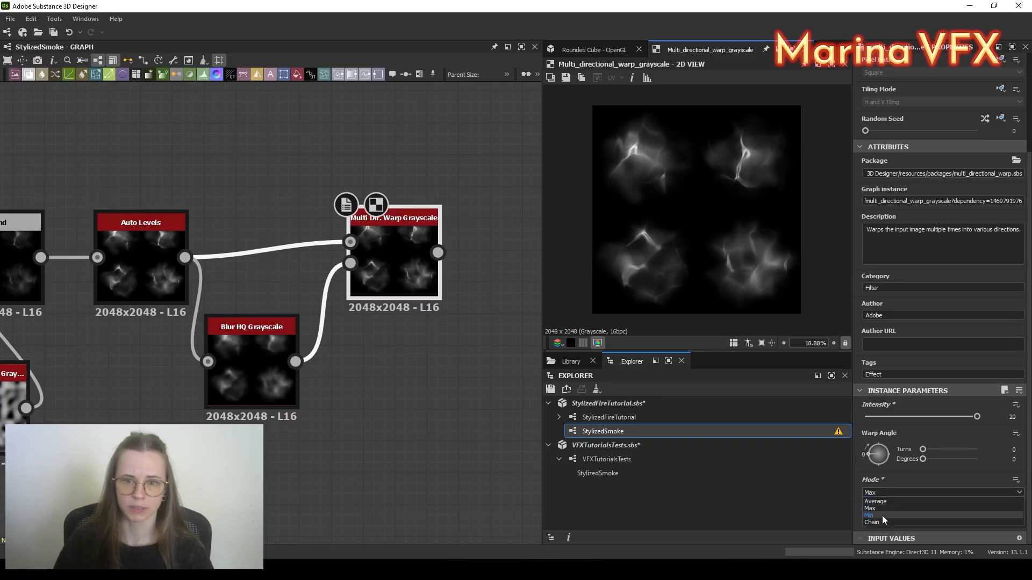
click(883, 516)
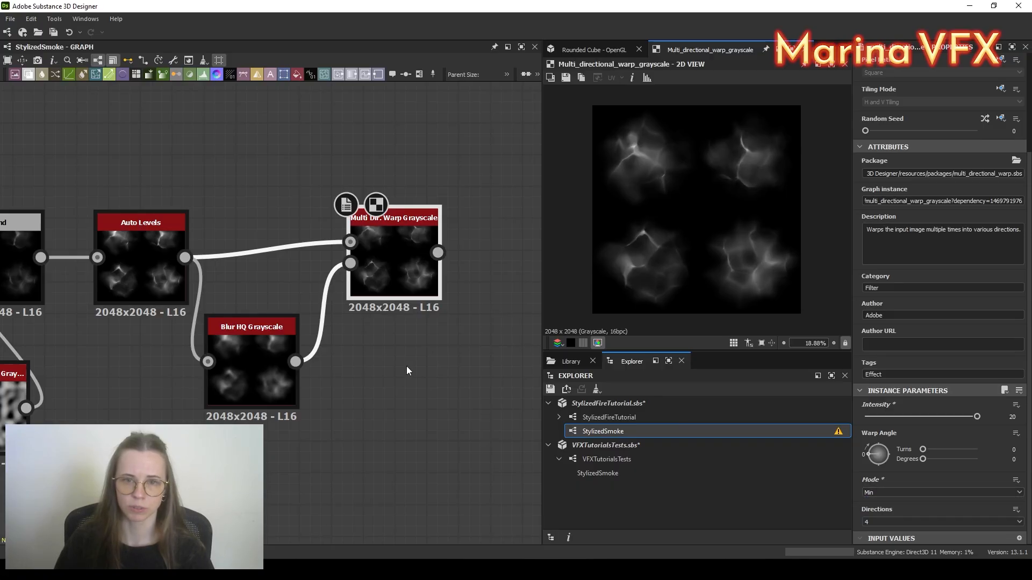
Step: Add a Levels node after the Multi Dir. Warp and lower its input white point slightly
middle_drag(406, 366, 311, 373)
drag(426, 253, 433, 261)
click(464, 242)
drag(1014, 313, 989, 314)
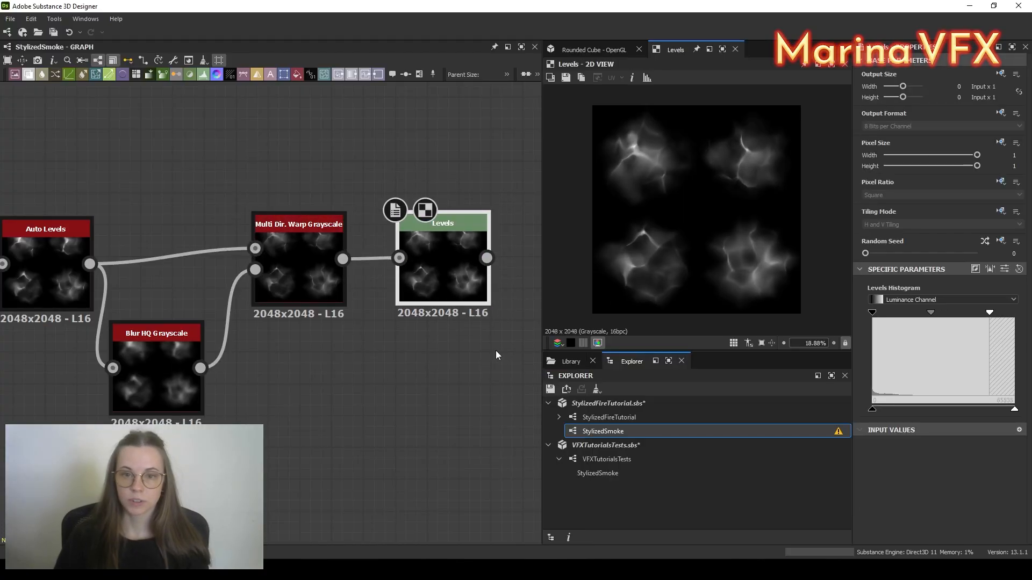
Step: Add a Non Uniform Dir. Warp Grayscale node after the new Levels node
middle_drag(471, 357, 255, 366)
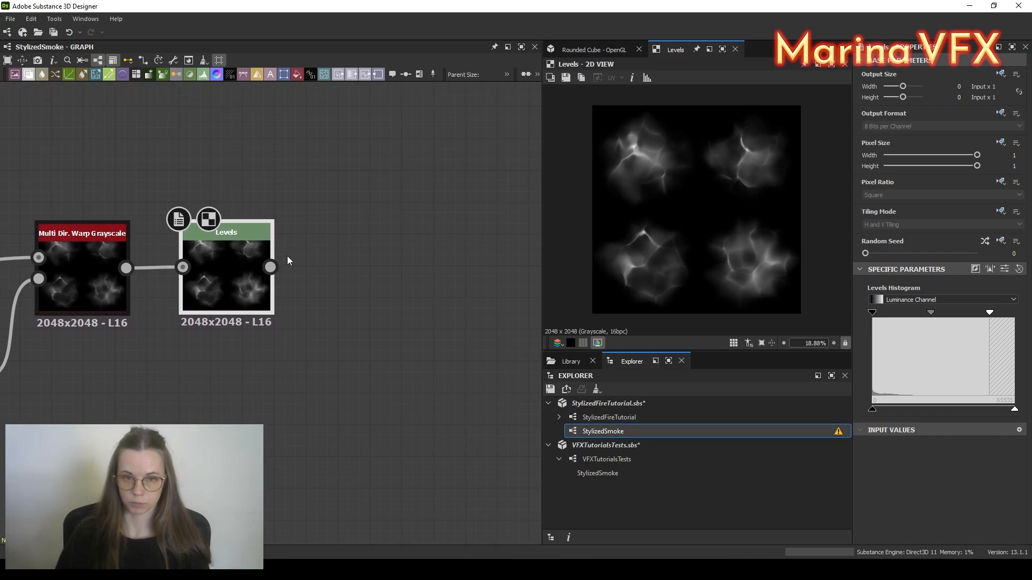
drag(271, 267, 357, 241)
text(non)
click(472, 271)
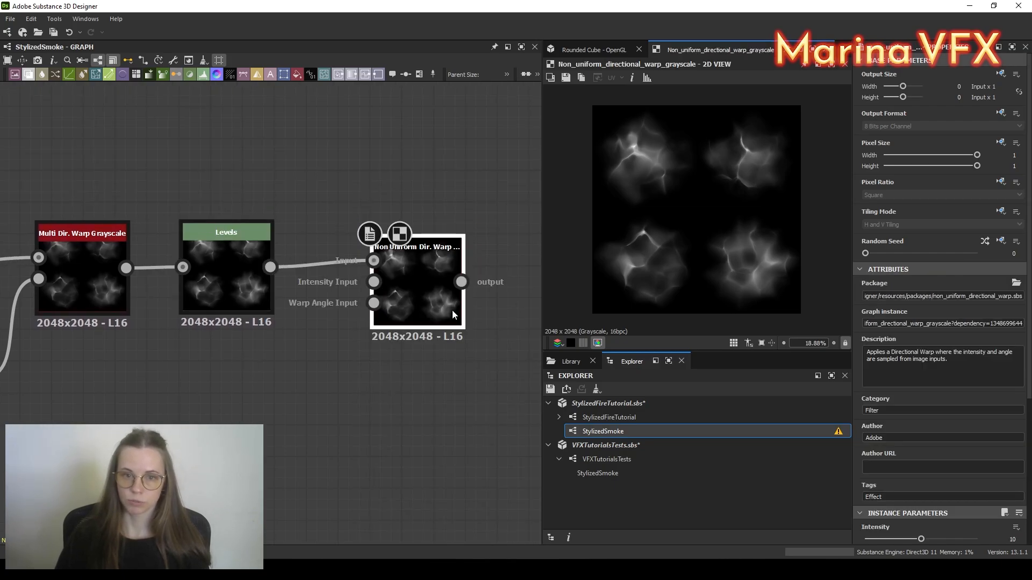
Step: Feed a Gaussian Noise node with scale 15 into the Non Uniform Dir. Warp's Intensity Input and compare the warp with the Levels output
key(space)
text(gaus)
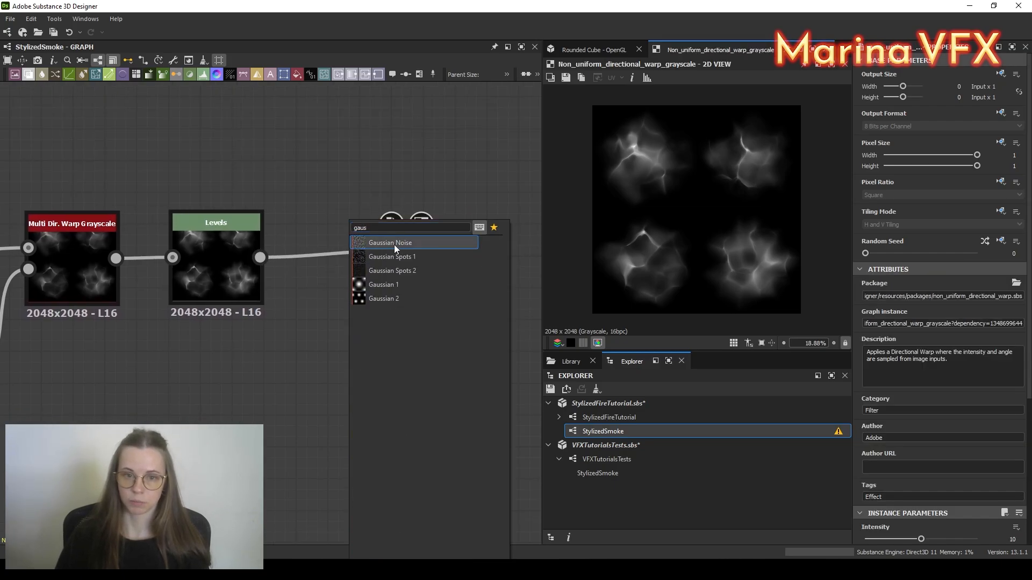
click(394, 244)
drag(292, 399, 397, 284)
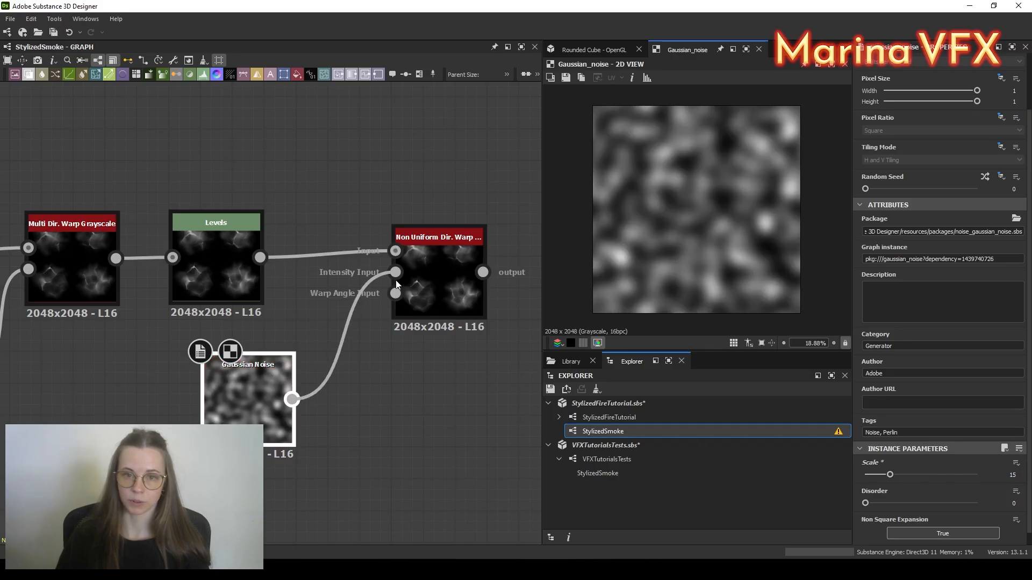
double_click(428, 294)
double_click(226, 273)
double_click(430, 296)
Step: Add a Perlin Noise node below the Gaussian Noise node
middle_drag(392, 397, 392, 366)
key(space)
text(p)
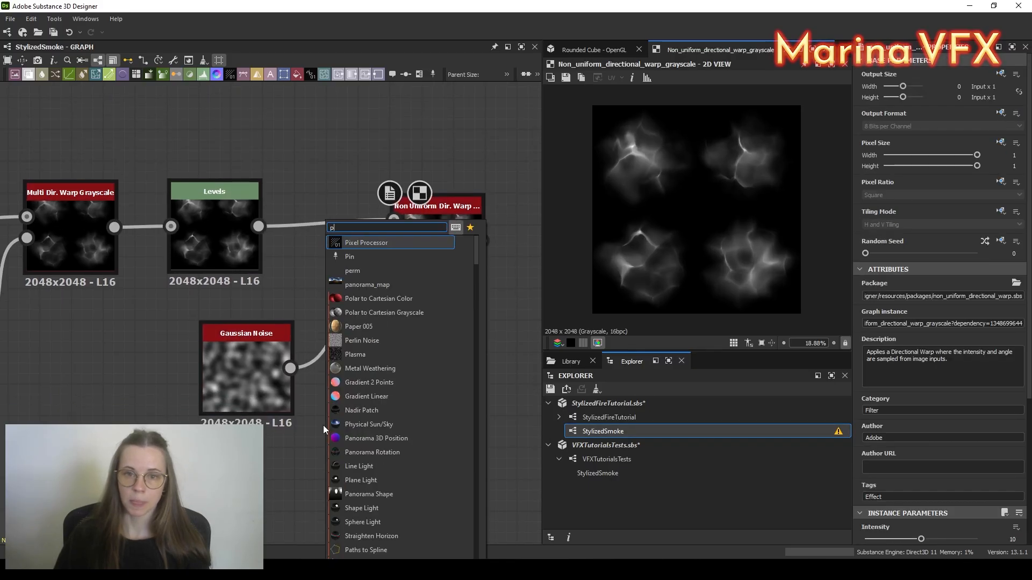
text(erli)
click(353, 245)
middle_drag(328, 412, 341, 373)
drag(341, 373, 278, 468)
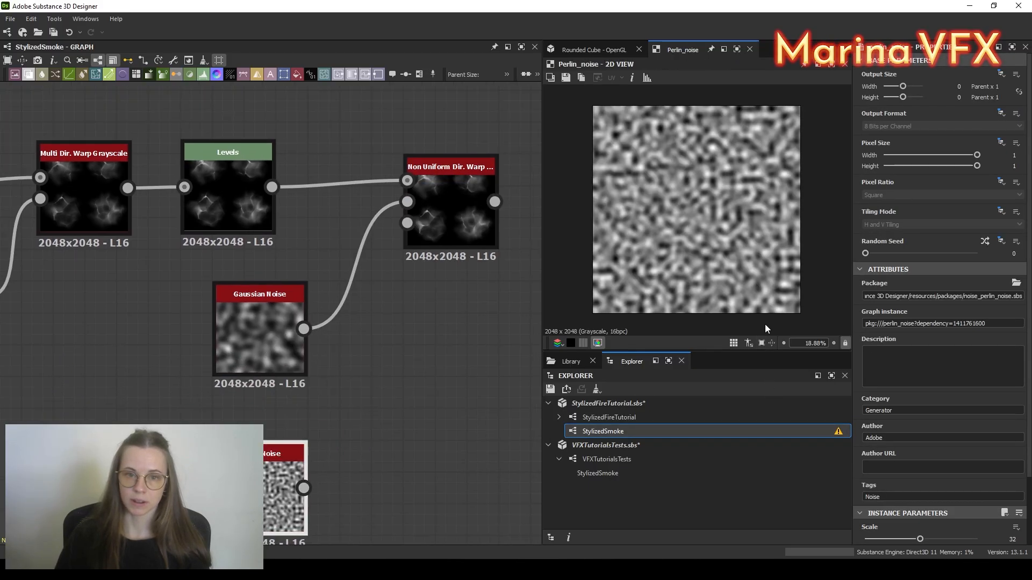
Step: Set the Perlin Noise scale to 14
scroll(774, 308, down, 1)
scroll(926, 371, down, 3)
click(1011, 463)
text(14)
key(Return)
middle_drag(320, 468, 310, 508)
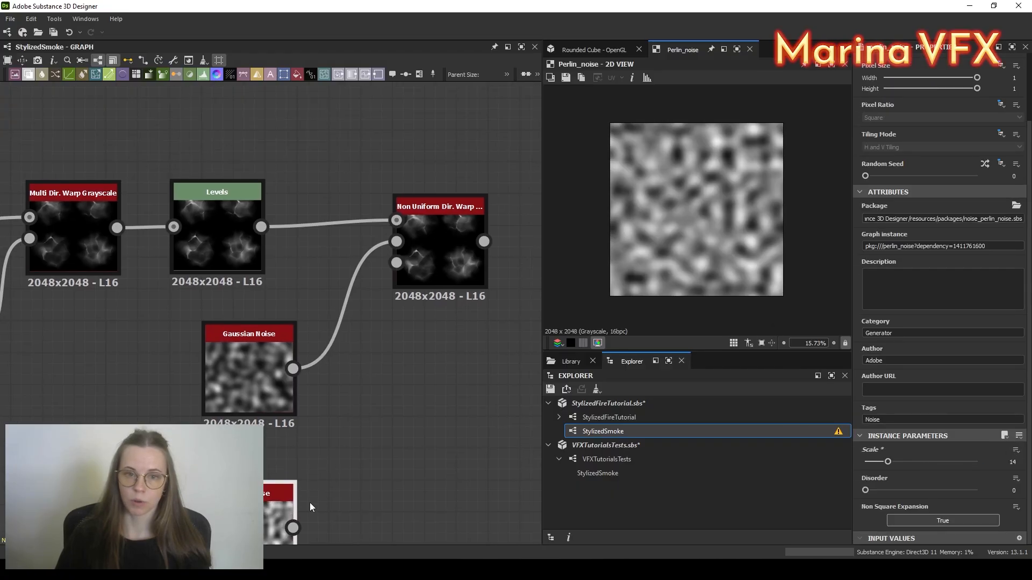
Step: Connect Perlin Noise to the Non Uniform Dir. Warp's Warp Angle Input and align both noises in a column under Levels
double_click(434, 262)
drag(434, 262, 421, 356)
drag(265, 368, 233, 350)
middle_drag(274, 446, 299, 390)
drag(288, 456, 256, 424)
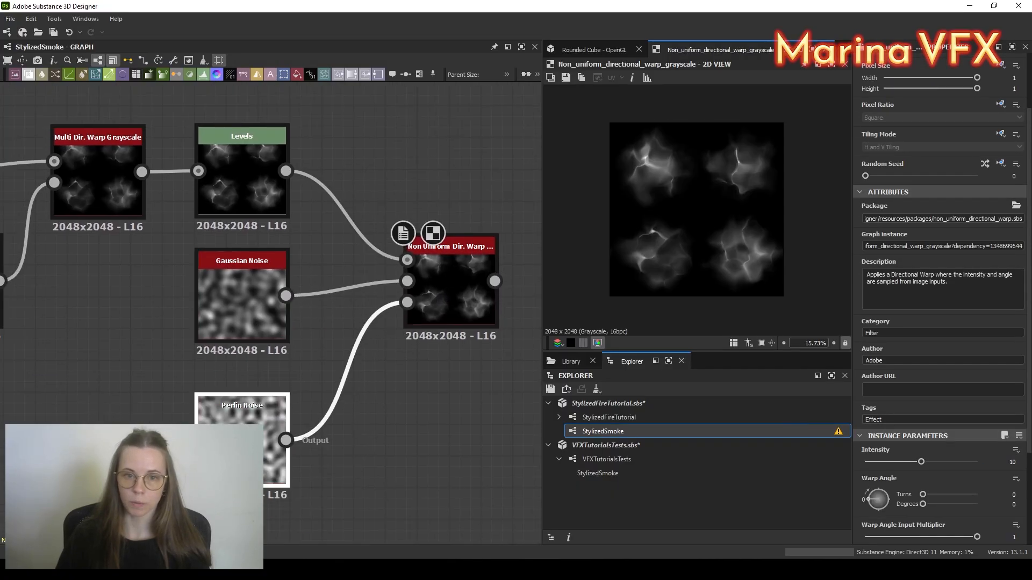
drag(468, 294, 449, 325)
Step: Compare the warp with the Levels output, then set its intensity to about 13.1, trail length to 1 and trail curve to 1
double_click(260, 179)
double_click(460, 337)
scroll(909, 419, down, 3)
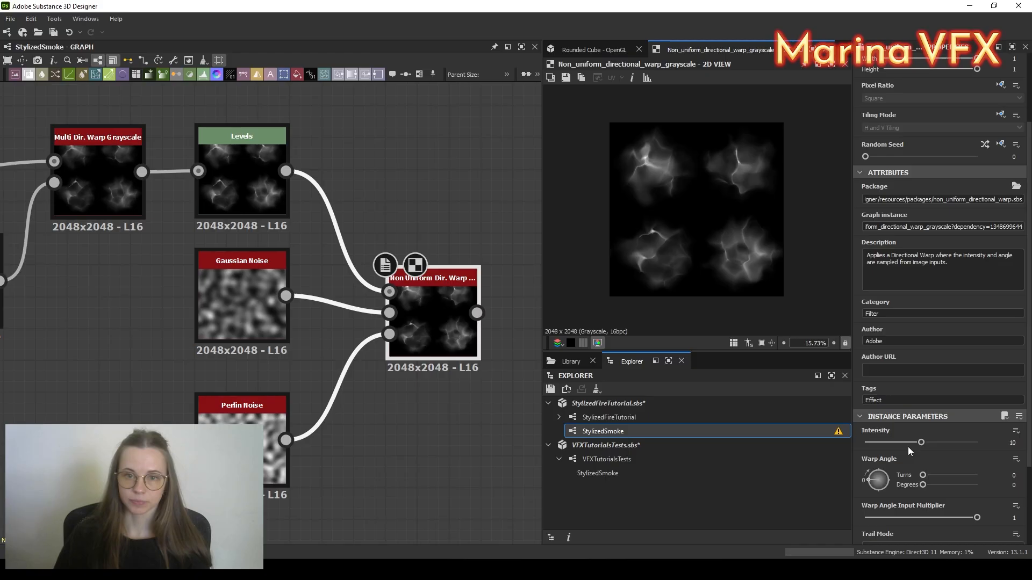
mouse_move(922, 442)
mouse_down()
mouse_move(947, 436)
mouse_move(910, 443)
mouse_up()
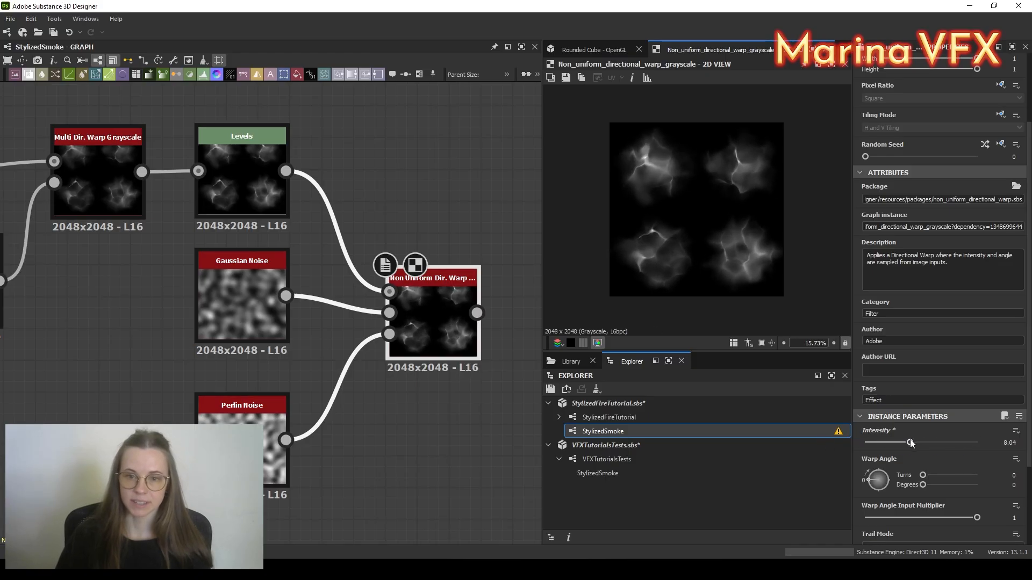
scroll(914, 457, down, 3)
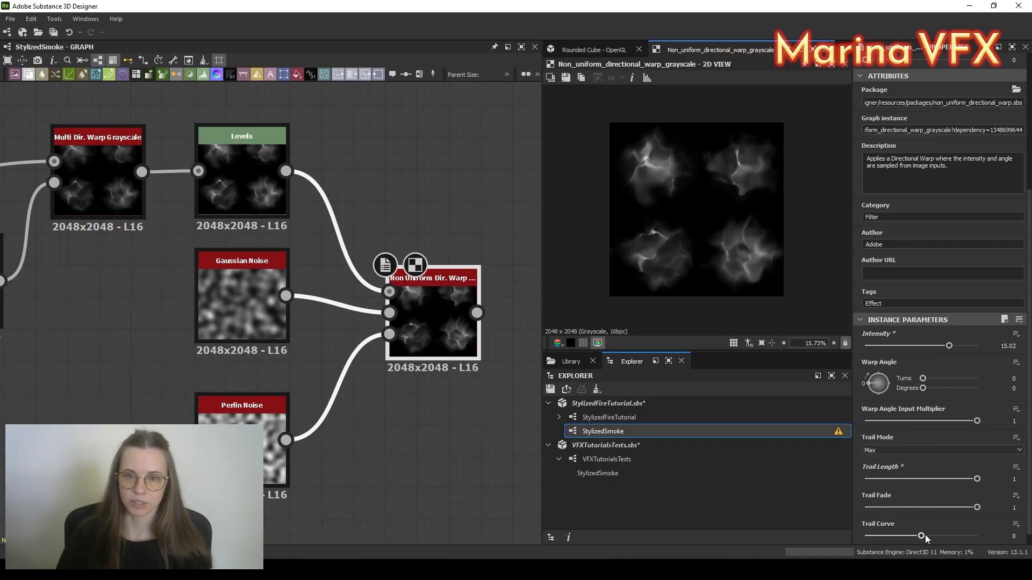
scroll(648, 187, up, 2)
drag(949, 345, 927, 346)
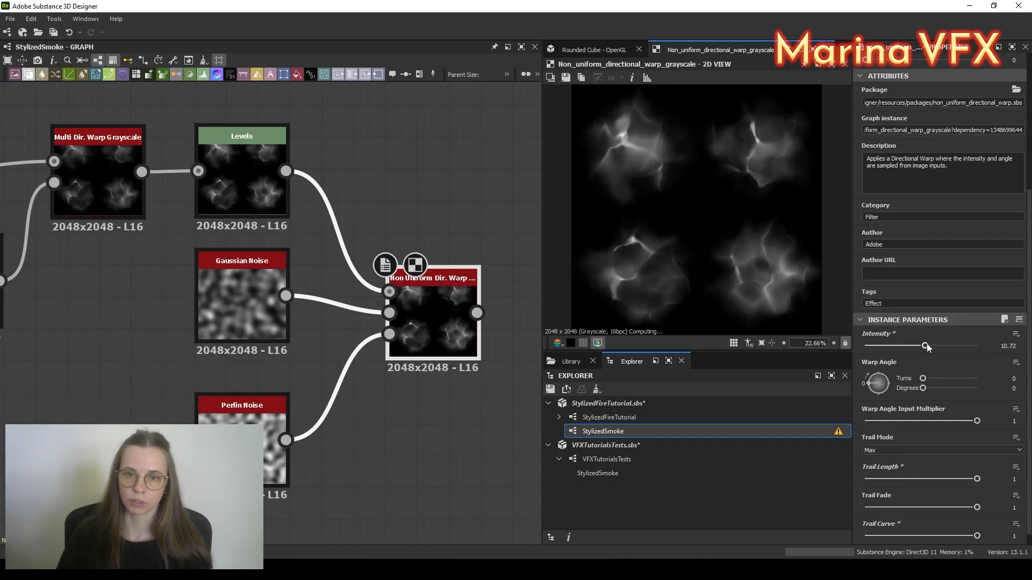
Step: Add a Blend node with the Non Uniform Dir. Warp output as its background
middle_drag(451, 427, 318, 443)
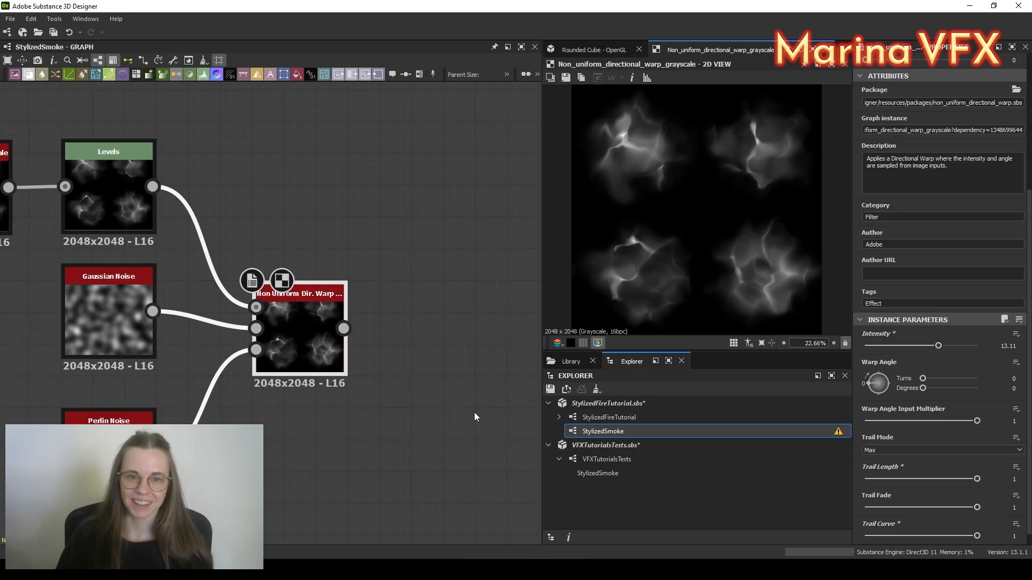
middle_drag(462, 405, 438, 408)
drag(320, 331, 410, 248)
click(456, 257)
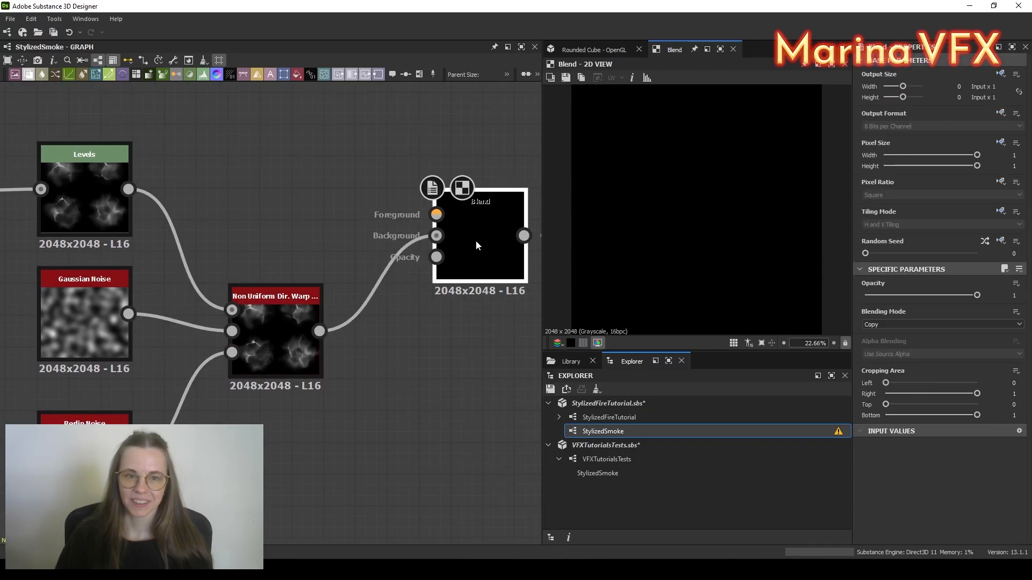
Step: Add another Gaussian Noise node above the Non Uniform Dir. Warp and set its scale to 8
middle_drag(313, 182, 309, 247)
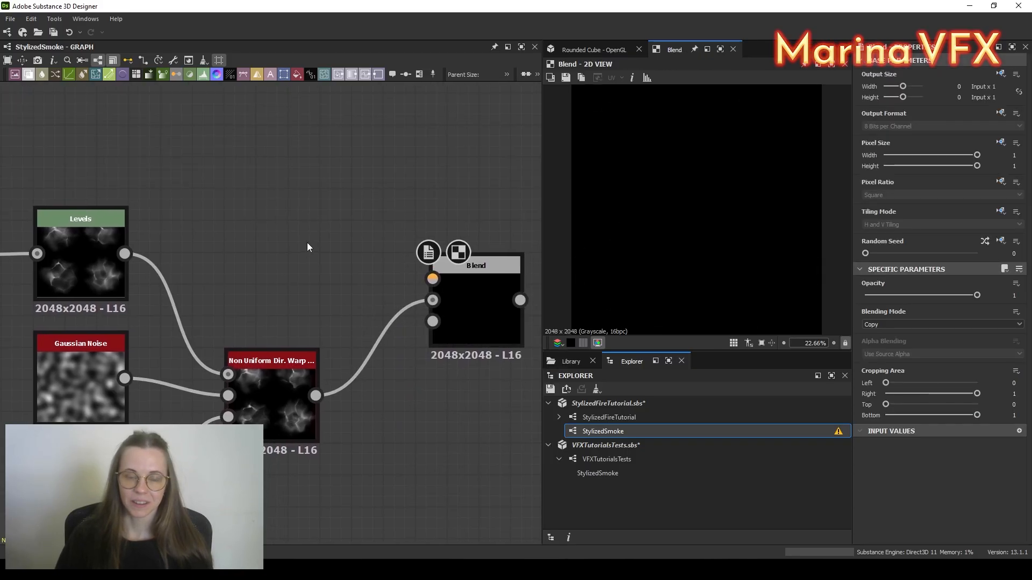
key(space)
text(gaus)
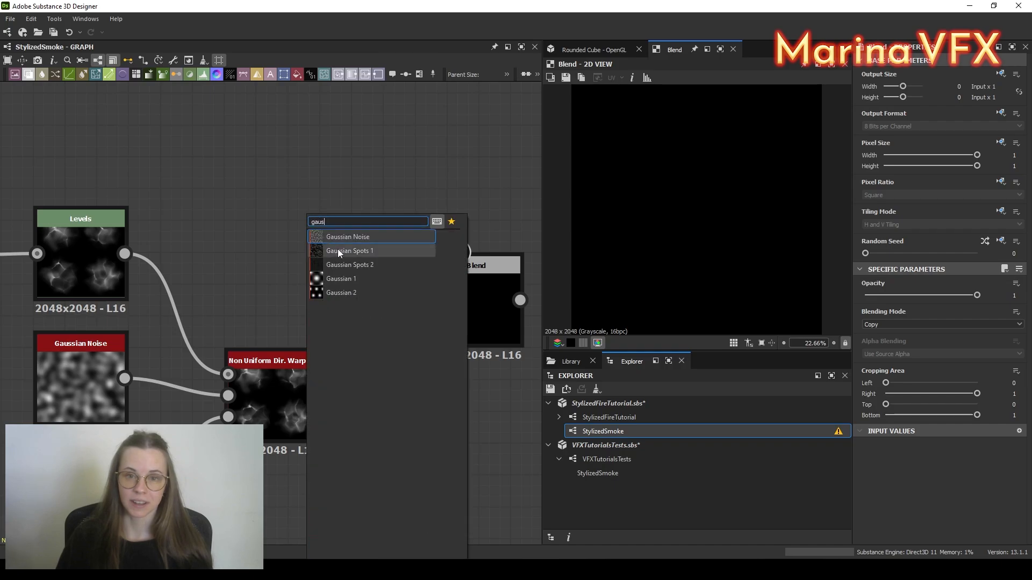
click(341, 238)
scroll(957, 483, down, 1)
click(1012, 507)
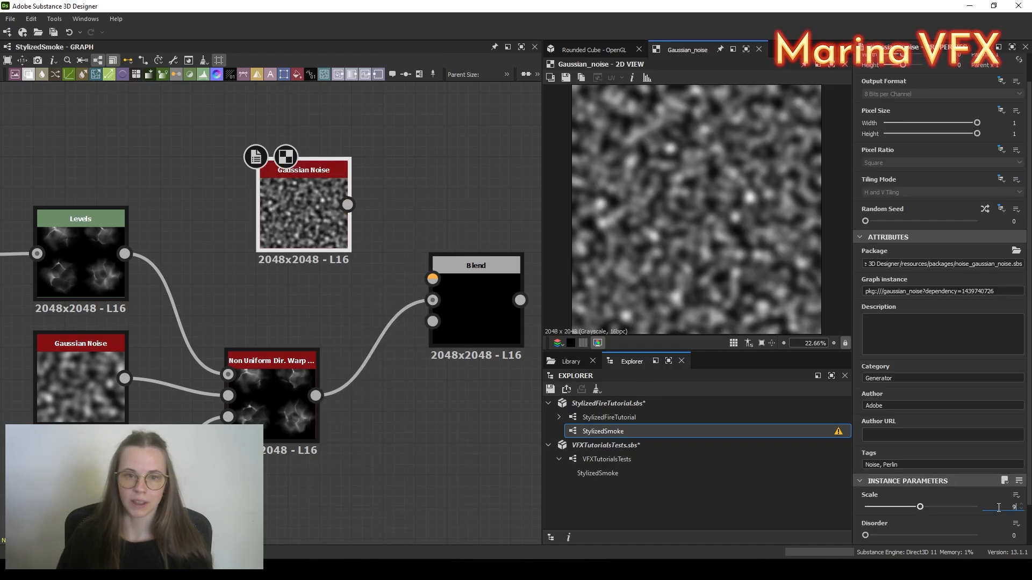
text(8)
key(Return)
Step: Connect the new Gaussian Noise as the Blend's foreground, set the mode to Add Sub and reduce the opacity to roughly half
drag(347, 205, 433, 279)
double_click(477, 303)
click(887, 324)
click(884, 365)
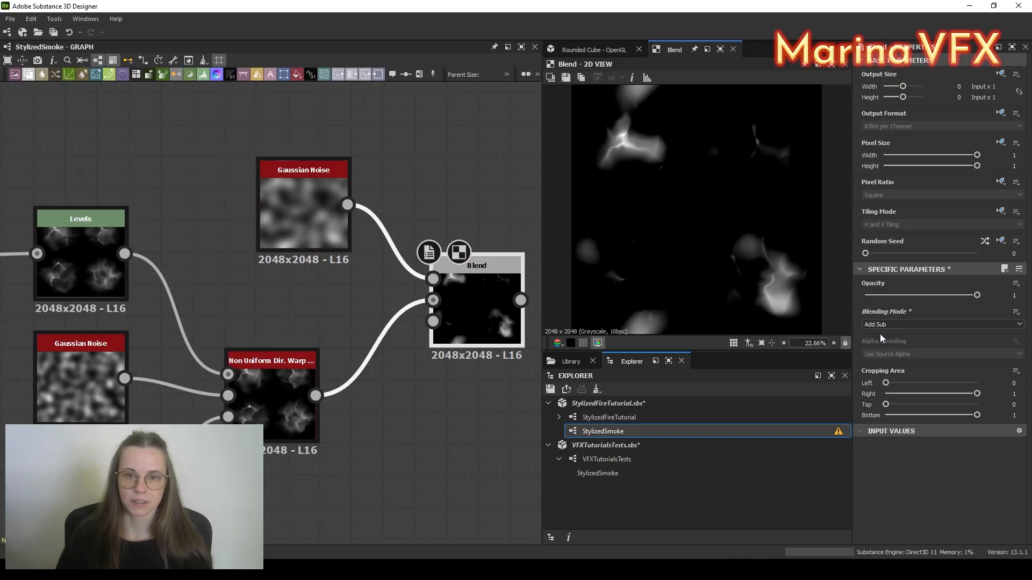
middle_drag(460, 342, 413, 333)
drag(977, 295, 924, 295)
drag(426, 285, 412, 318)
Step: Add a Histogram Scan node after the Add Sub Blend with position 0.4 and contrast 0.08
middle_drag(413, 321, 197, 323)
drag(243, 325, 320, 348)
text(his)
click(363, 257)
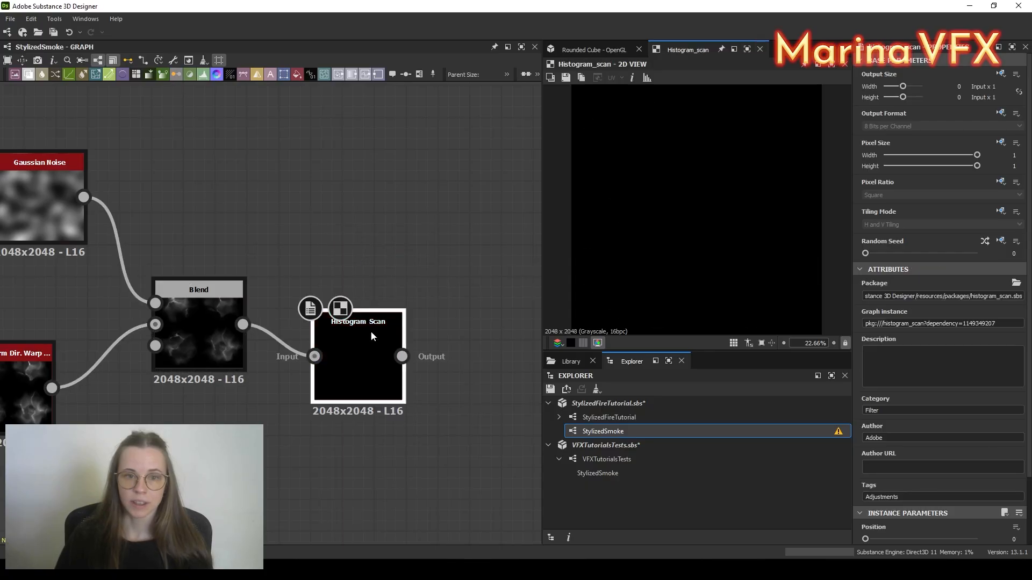
scroll(882, 463, down, 3)
drag(866, 475, 906, 475)
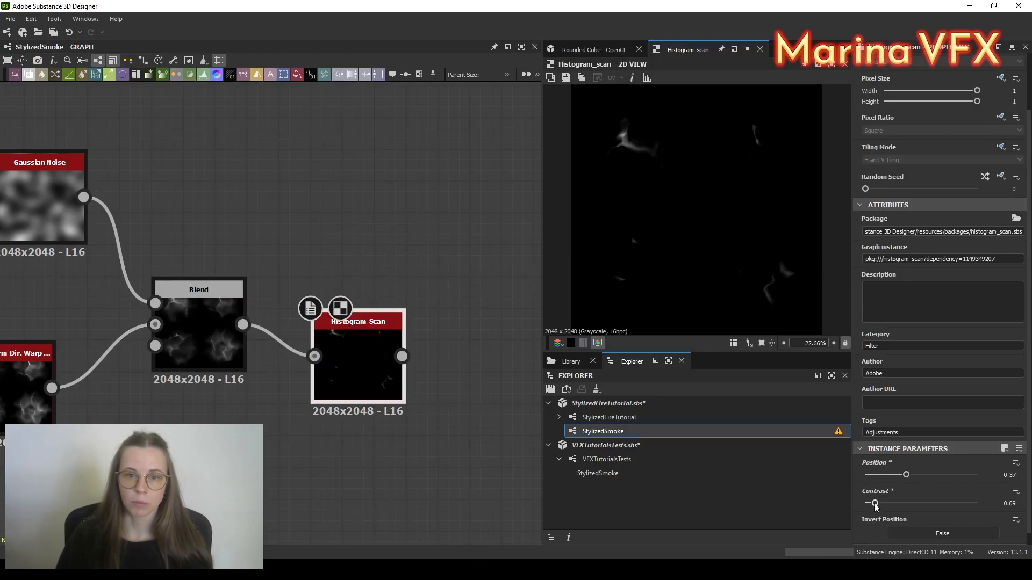
drag(371, 349, 371, 381)
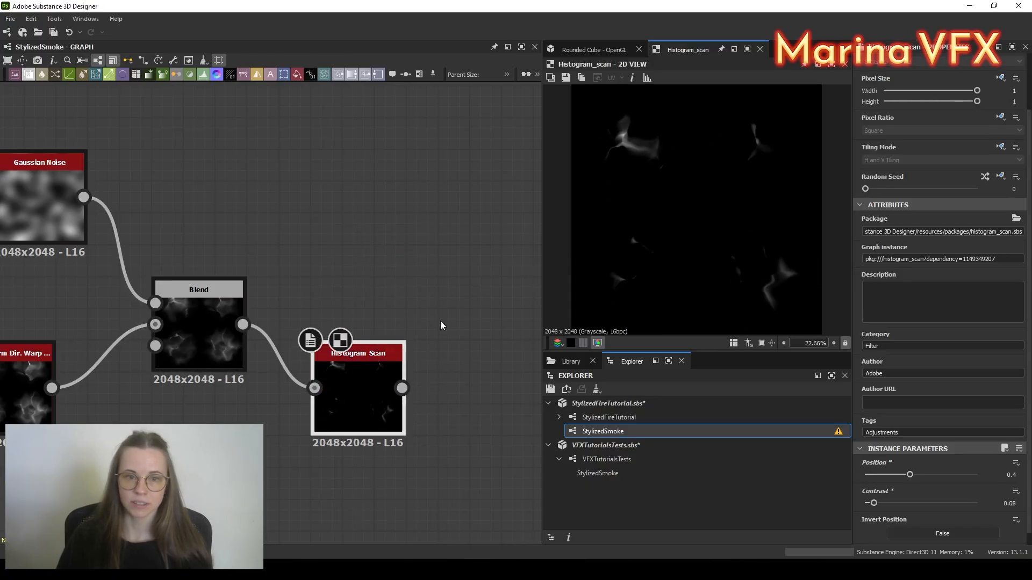
Step: Add a Blur HQ Grayscale node after the Histogram Scan and set its intensity to 2
middle_drag(439, 281, 365, 226)
drag(327, 334, 395, 322)
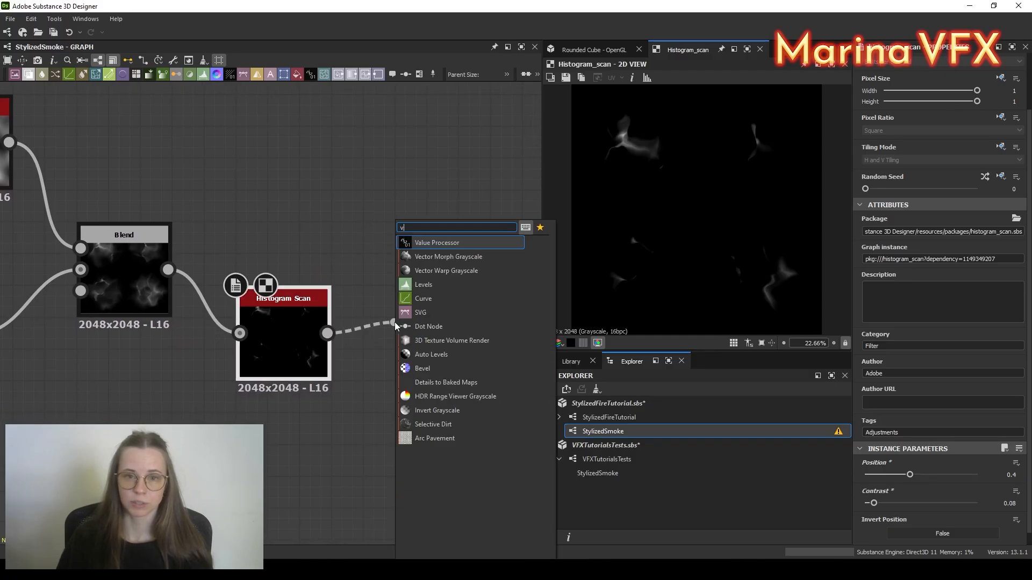
text(blu)
click(441, 257)
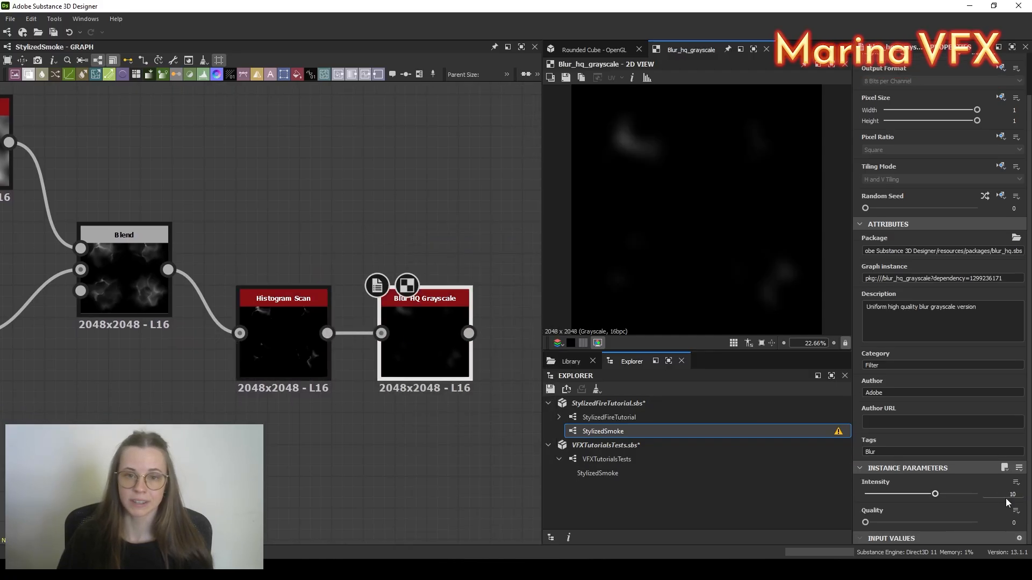
middle_drag(398, 258, 251, 274)
Step: Add an Auto Levels node after the last Blur HQ Grayscale and place it in the same row
drag(321, 350, 390, 320)
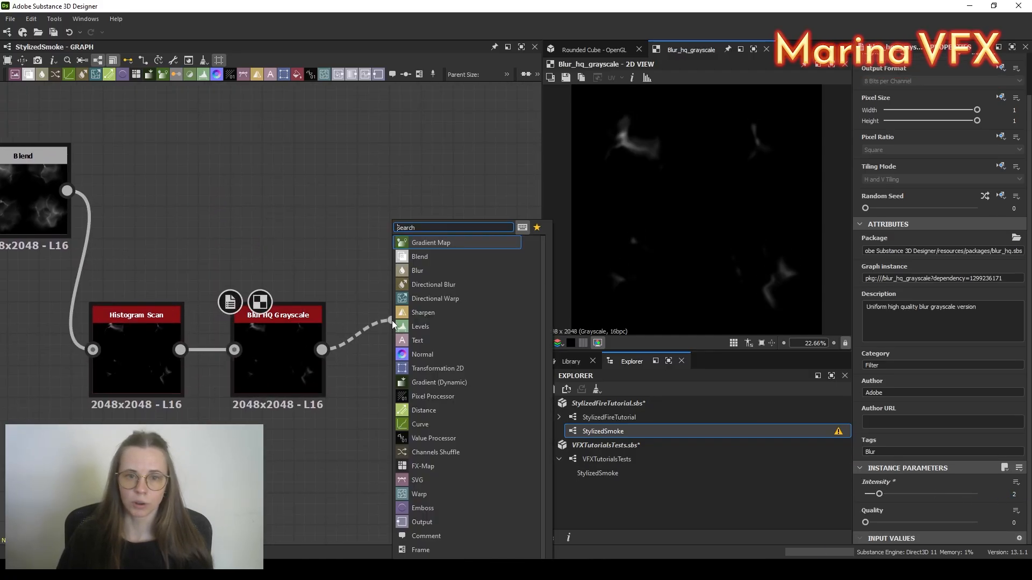
text(aut)
click(459, 258)
drag(450, 338, 417, 370)
Step: Add a Warp node after the Auto Levels node and place it in the same row
middle_drag(417, 370, 258, 351)
drag(290, 332, 370, 290)
text(war)
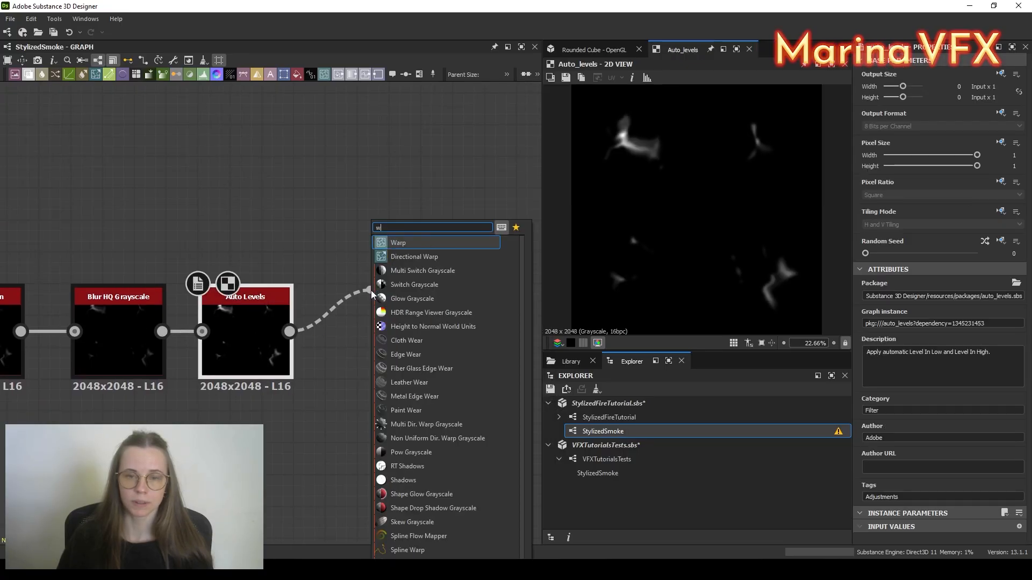
click(422, 243)
drag(418, 313, 447, 335)
click(402, 414)
middle_drag(402, 414, 381, 382)
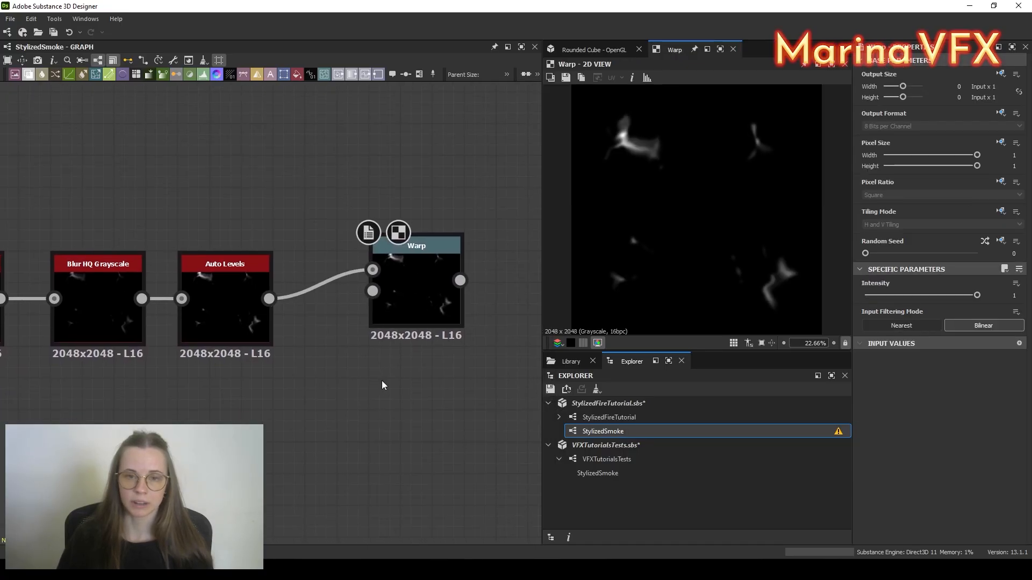
Step: Add a Perlin Noise node with scale 12 and connect it to the Warp's gradient input
key(space)
text(perl)
click(400, 243)
drag(360, 396, 411, 345)
click(1004, 540)
text(12)
key(Return)
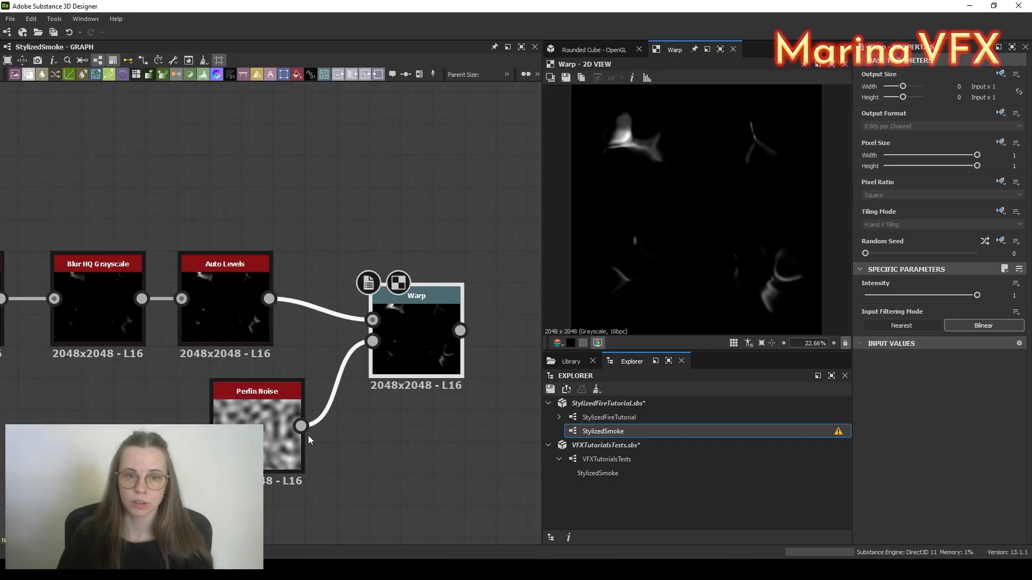
Step: Set the Warp's intensity to 1.13 and its Perlin Noise's disorder to 0.46, tidying the positions of both nodes
click(229, 402)
click(415, 328)
drag(976, 295, 903, 296)
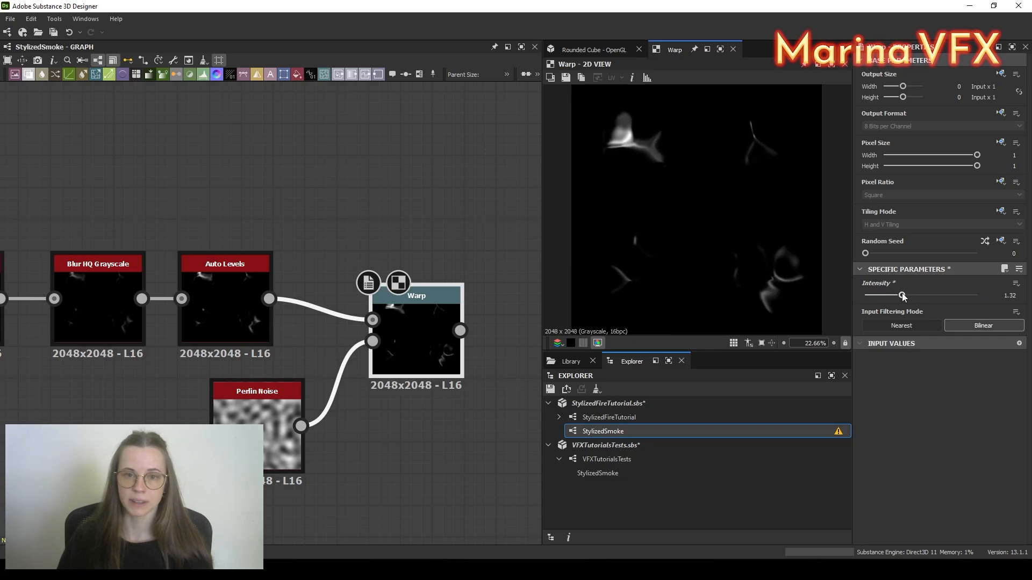
drag(275, 411, 244, 410)
drag(437, 336, 411, 363)
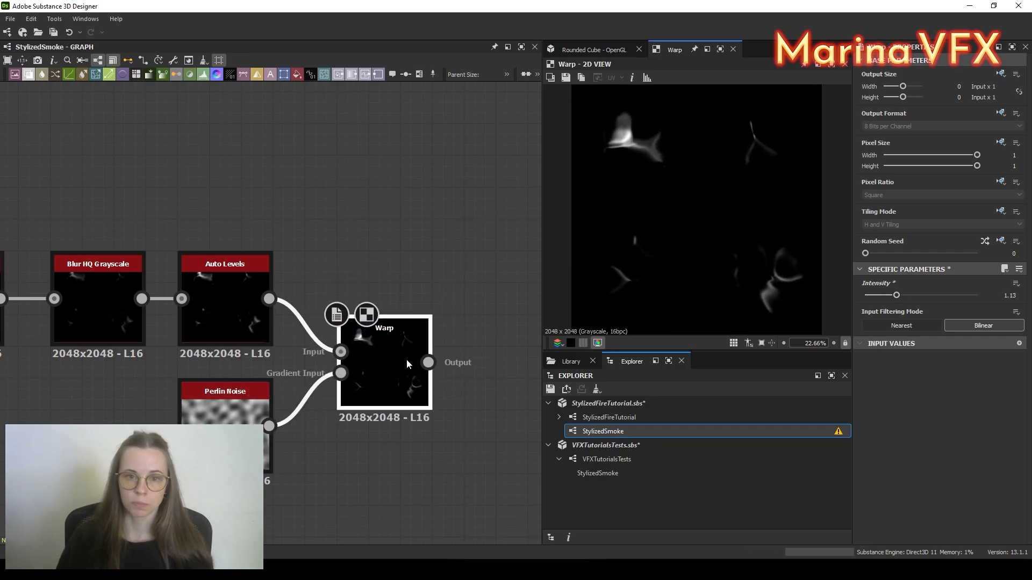
click(226, 400)
scroll(921, 483, down, 1)
drag(864, 503, 915, 503)
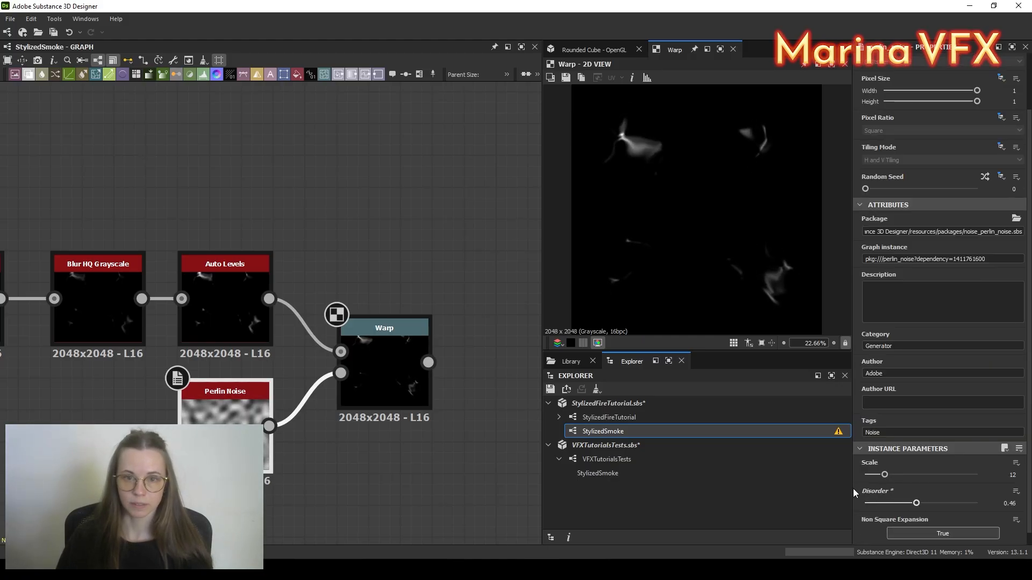
Step: Blend the Warp over the Add Sub Blend with a new Blend node in Add (Linear Dodge) mode at 0.48 opacity
drag(382, 370, 463, 307)
click(505, 258)
scroll(316, 259, down, 4)
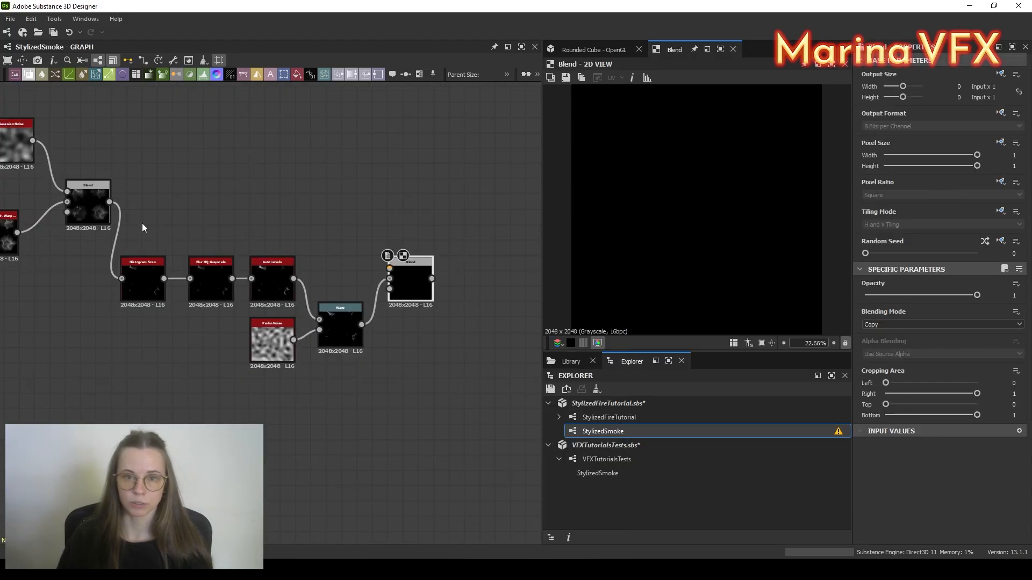
drag(398, 267, 414, 252)
click(913, 325)
click(903, 343)
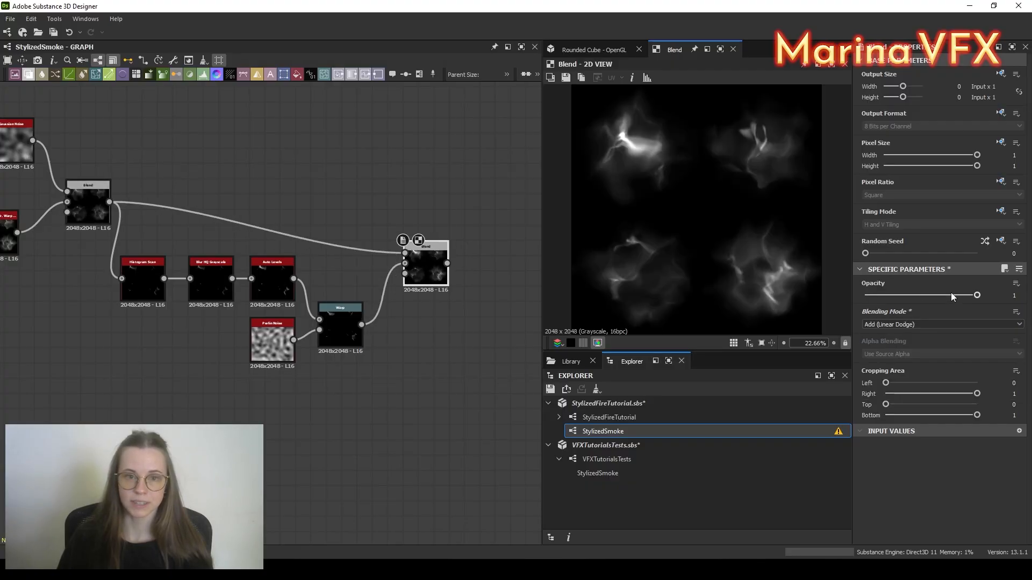
drag(977, 295, 842, 296)
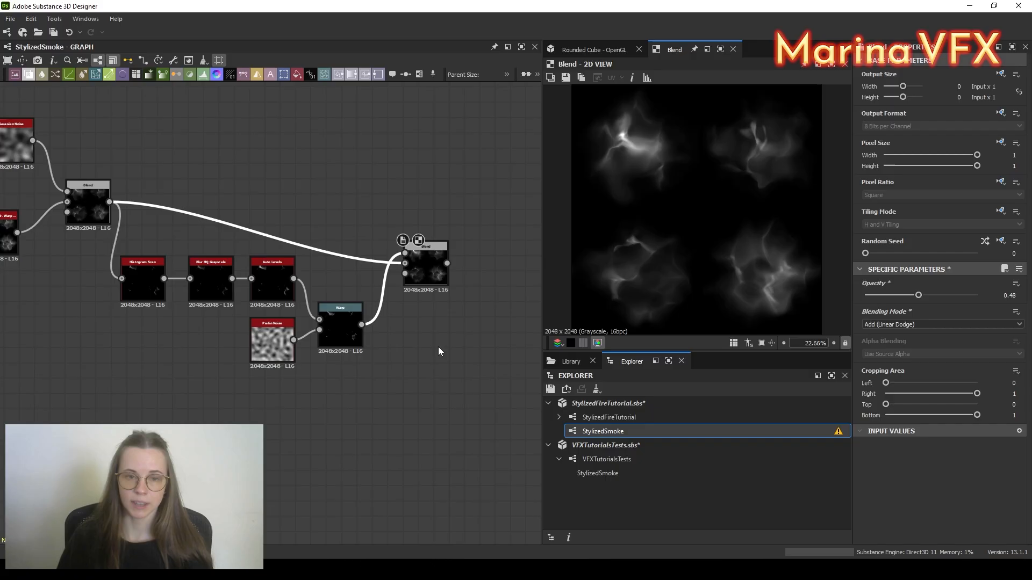
Step: Add an Auto Levels node after the Add (Linear Dodge) Blend and line it up with the Blend
scroll(440, 271, up, 4)
middle_drag(440, 271, 300, 322)
drag(318, 304, 419, 272)
click(449, 272)
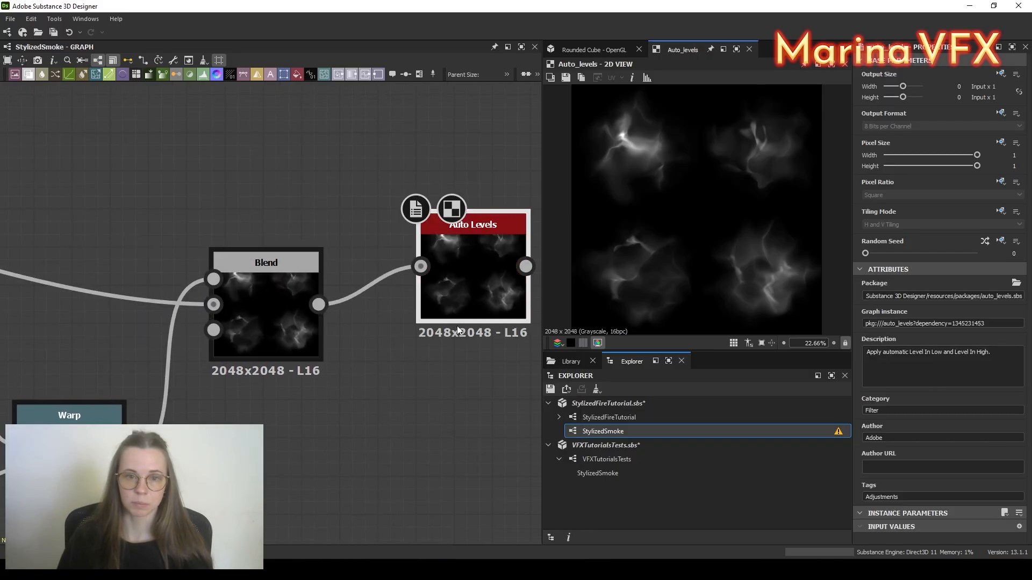
drag(478, 294, 443, 331)
Step: Add a Levels node after the last Auto Levels and align it in the row
middle_drag(473, 309, 336, 328)
drag(349, 324, 437, 348)
click(468, 243)
scroll(582, 321, down, 1)
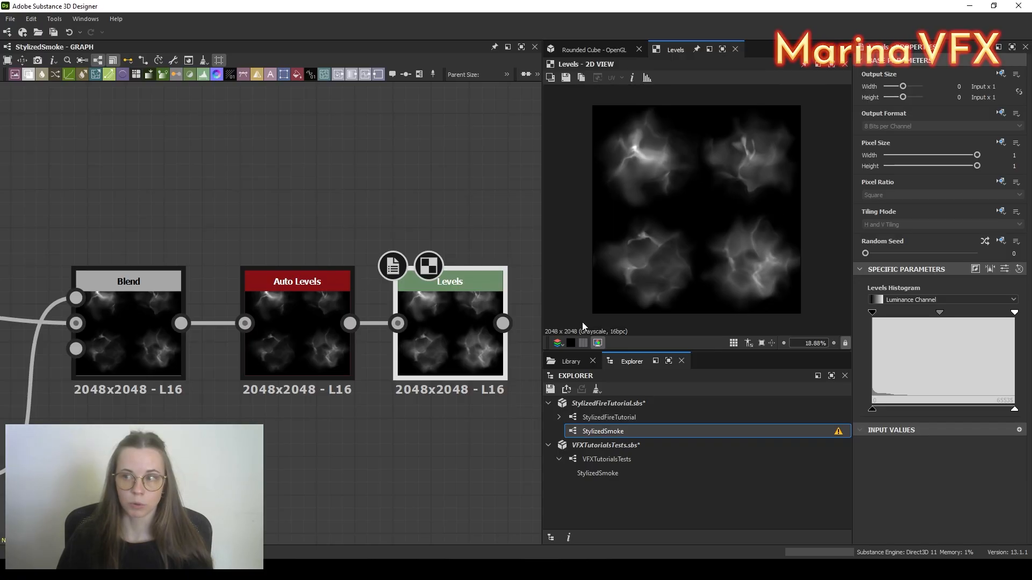
click(433, 361)
Step: Adjust the disorder and scale of the noise node in the upstream smoke shape branch
scroll(381, 387, down, 5)
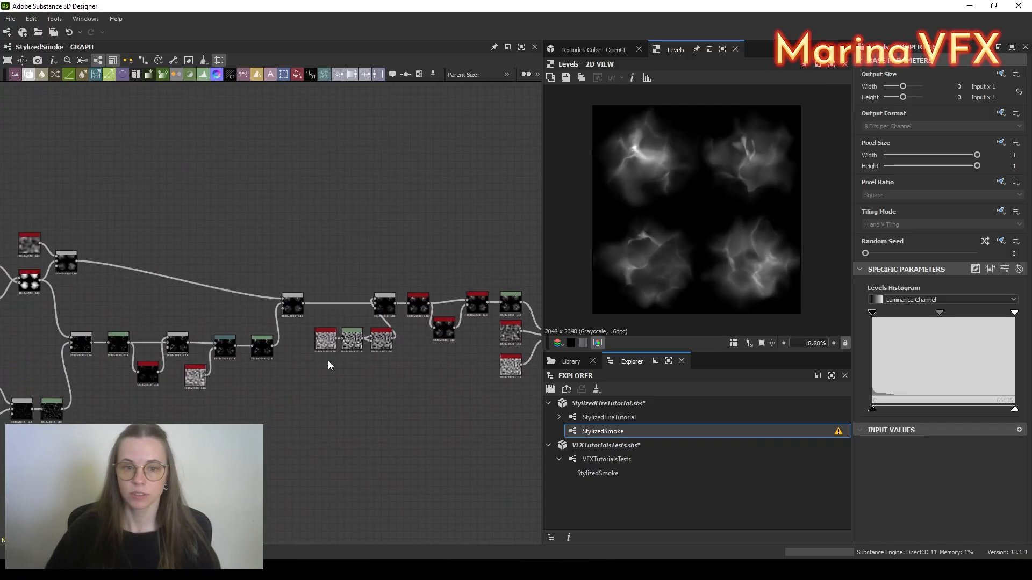
middle_drag(134, 371, 360, 276)
scroll(359, 276, up, 5)
click(100, 280)
scroll(838, 265, up, 1)
scroll(828, 258, down, 2)
middle_drag(532, 116, 255, 288)
click(285, 321)
scroll(947, 357, down, 3)
drag(866, 490, 879, 462)
scroll(506, 218, up, 4)
scroll(719, 229, up, 1)
Step: Set the disorder of the Cells 1 node at the start of the vein branch to 0.2
scroll(215, 430, down, 3)
middle_drag(135, 479, 509, 275)
middle_drag(89, 309, 451, 170)
click(235, 265)
mouse_move(881, 490)
mouse_down()
mouse_move(898, 490)
mouse_move(888, 490)
mouse_up()
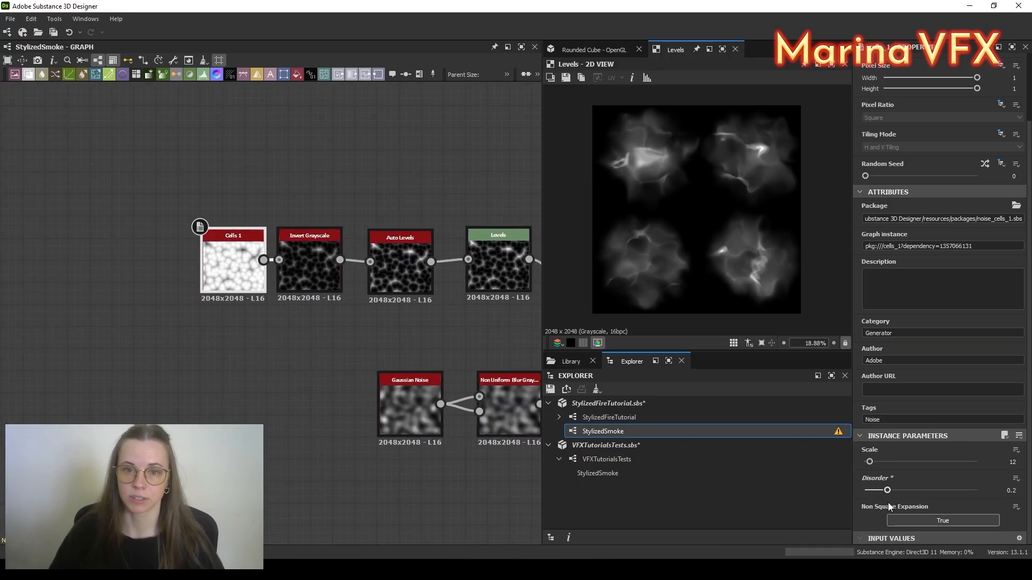
Step: Set the disorder of the Gaussian Noise feeding the Non Uniform Blur Grayscale to 0.49
middle_drag(419, 410, 338, 372)
click(334, 370)
drag(865, 490, 920, 490)
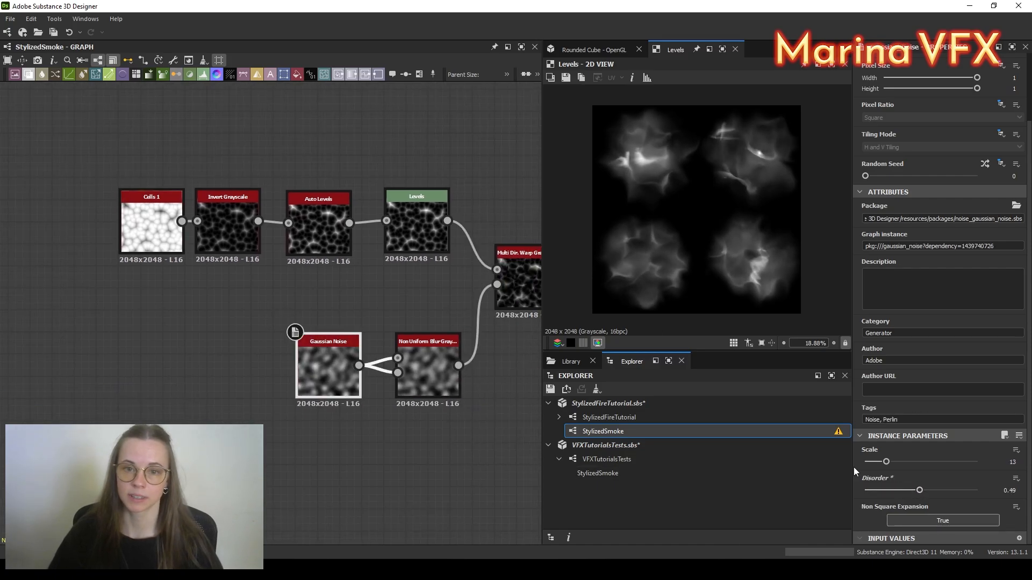
Step: Adjust the intensity of the Blur HQ Grayscale between the two Multi Dir. Warp Grayscale nodes
middle_drag(513, 390, 328, 357)
scroll(376, 338, up, 3)
click(258, 333)
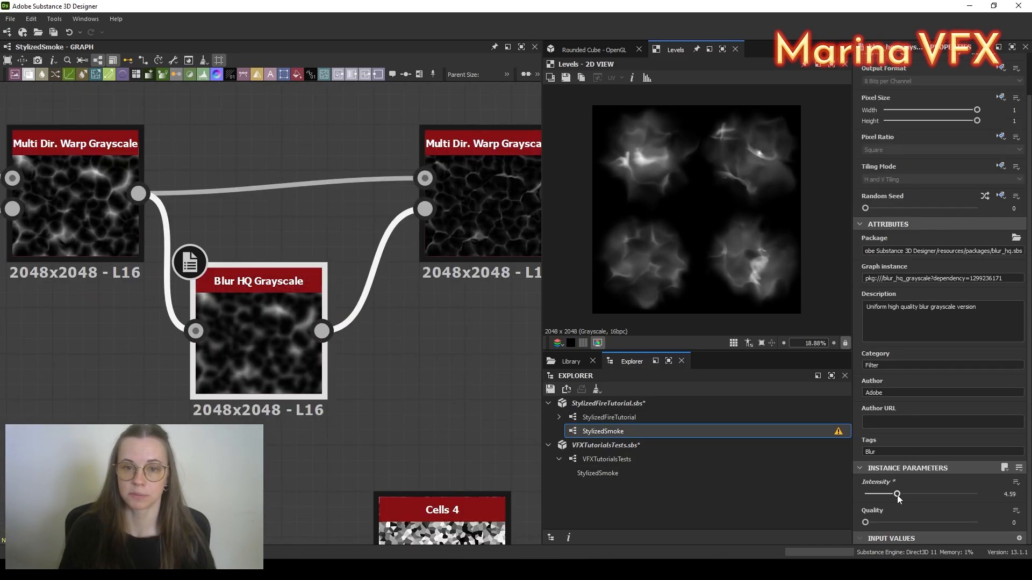
drag(898, 496, 903, 497)
Step: Set the intensity of the Blur HQ Grayscale after Cells 4 to 12.17 and check the smoke detail
middle_drag(411, 360, 225, 252)
scroll(226, 252, down, 1)
click(404, 419)
drag(873, 495, 955, 495)
scroll(381, 263, down, 3)
middle_drag(381, 263, 295, 314)
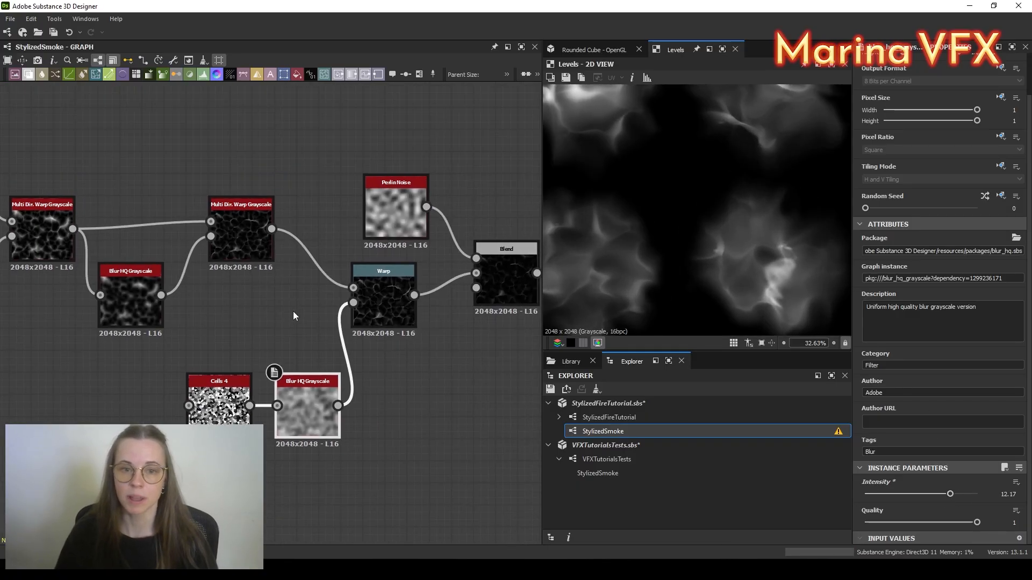
Step: Set the Perlin Noise blended over the Warp to scale 13 and disorder 0.83
click(395, 210)
drag(876, 493, 964, 522)
scroll(722, 250, down, 2)
click(959, 522)
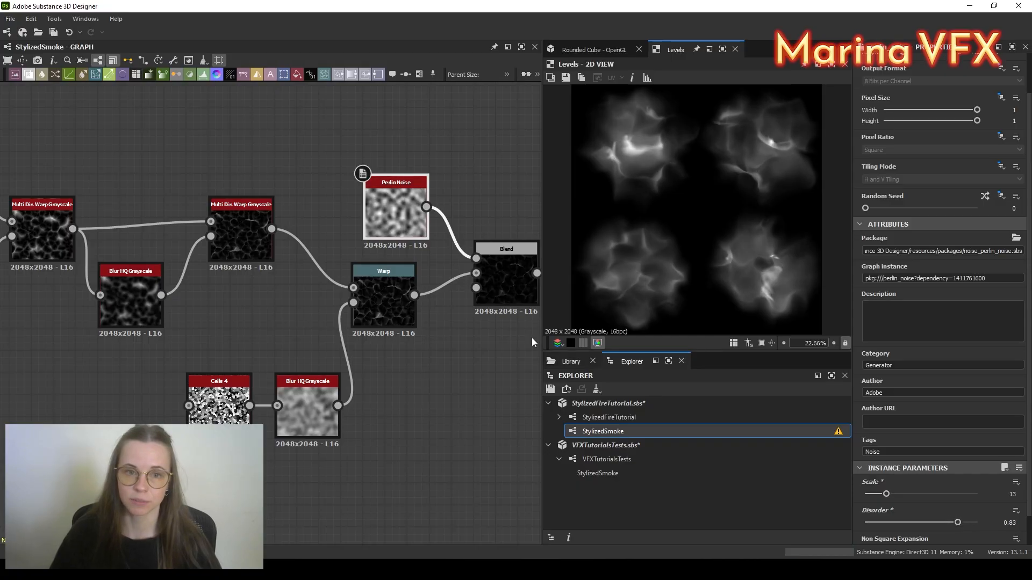
Step: Adjust the input sliders of the Levels nodes after the Perlin Noise Blend and after the Multiply Blend
middle_drag(529, 322, 317, 403)
scroll(370, 337, up, 2)
click(373, 341)
drag(918, 314, 924, 345)
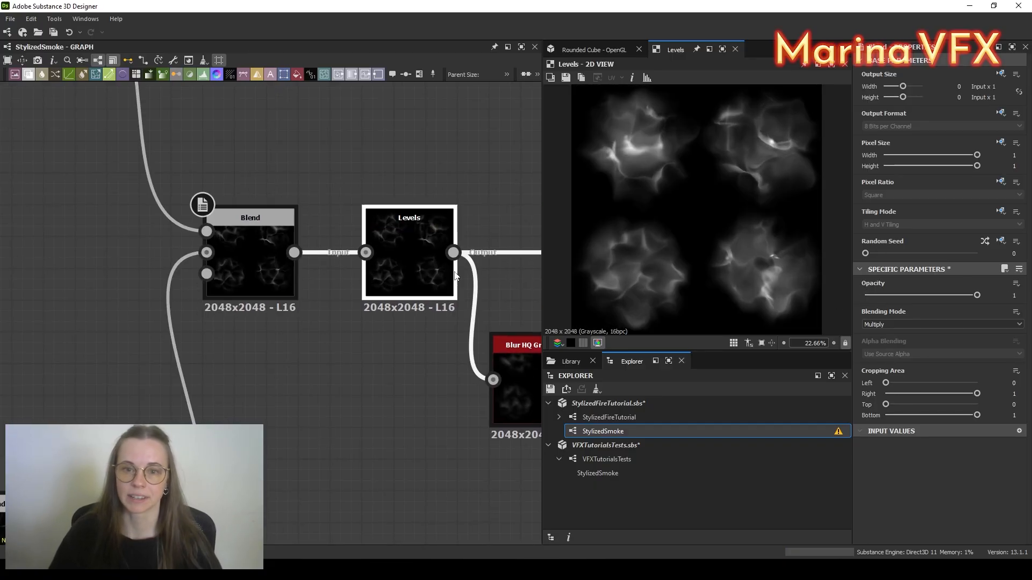
click(454, 275)
drag(978, 315, 956, 328)
Step: Set the intensity of the Blur HQ Grayscale between the Levels node and the following Blend to 3.22
middle_drag(349, 321, 131, 333)
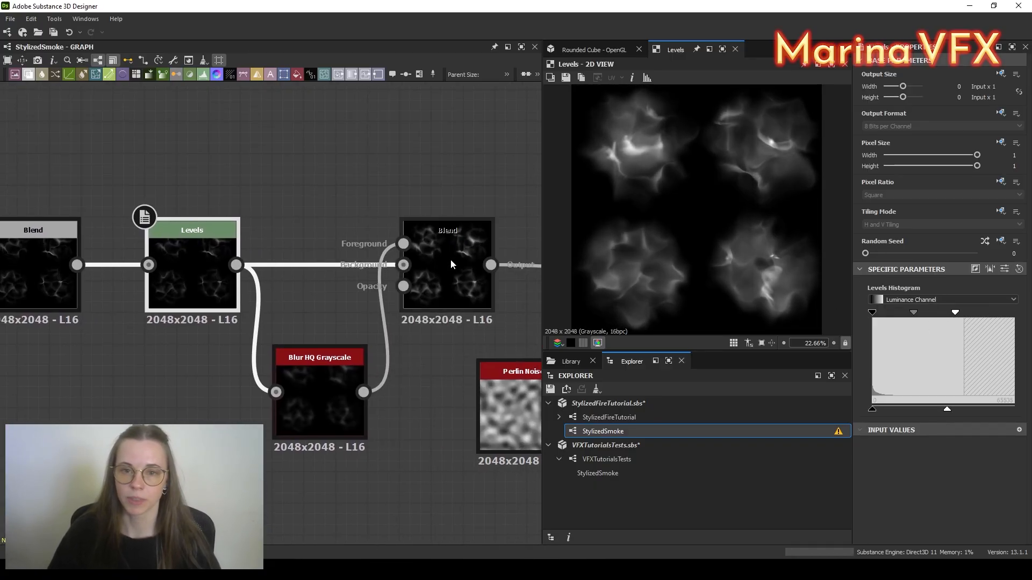
click(326, 384)
scroll(889, 453, down, 3)
drag(881, 495, 879, 494)
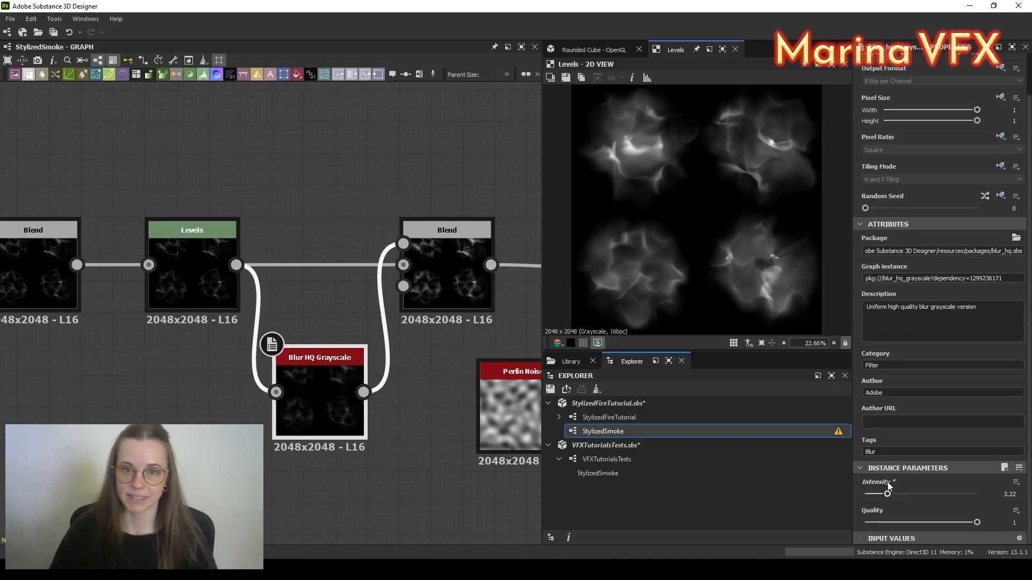
Step: Adjust the disorder of the Perlin Noise that drives the Warp after this Blend
click(323, 343)
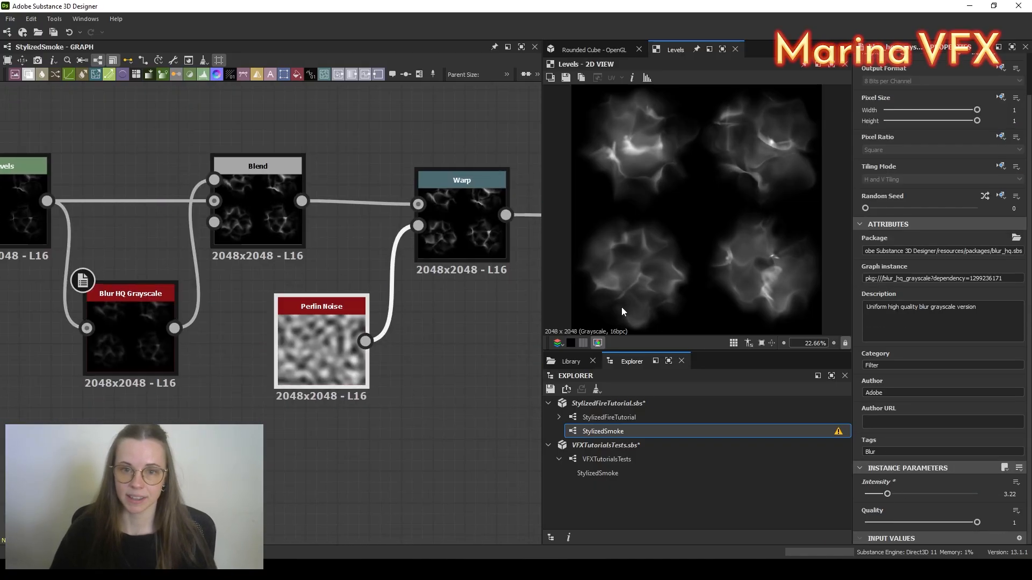
scroll(900, 484, down, 3)
drag(900, 493, 923, 507)
scroll(475, 426, down, 3)
drag(866, 490, 900, 491)
scroll(425, 299, up, 4)
Step: Set the disorder of the Perlin Noise ahead of the Levels and Non Uniform Blur Grayscale nodes to 0.58
middle_drag(425, 299, 73, 273)
click(257, 336)
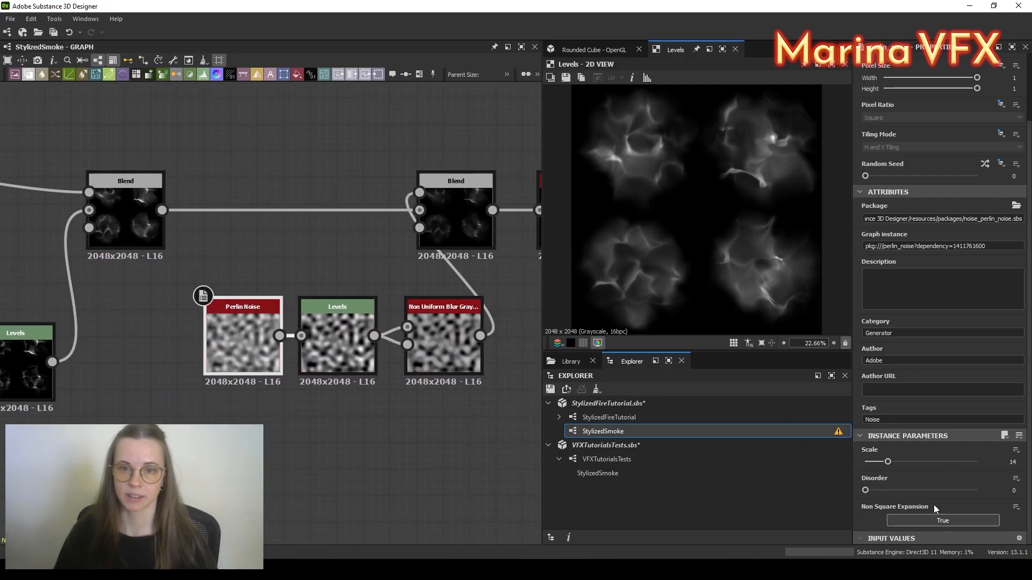
drag(865, 490, 930, 490)
Step: Set the Multi Dir. Warp Grayscale after the Auto Levels to intensity 19.23 and mode Min
middle_drag(533, 387, 322, 458)
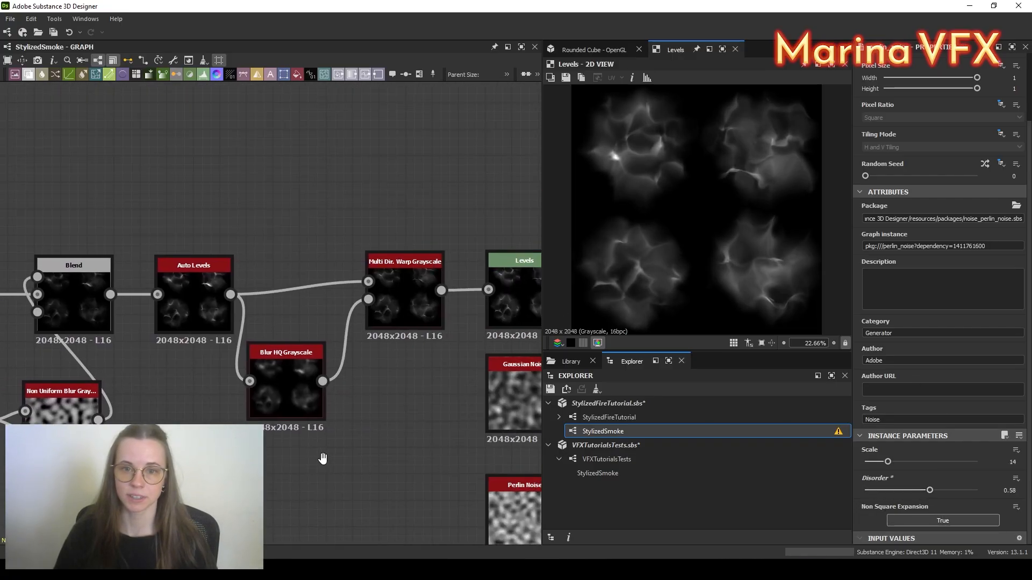
click(286, 398)
middle_drag(408, 326, 386, 321)
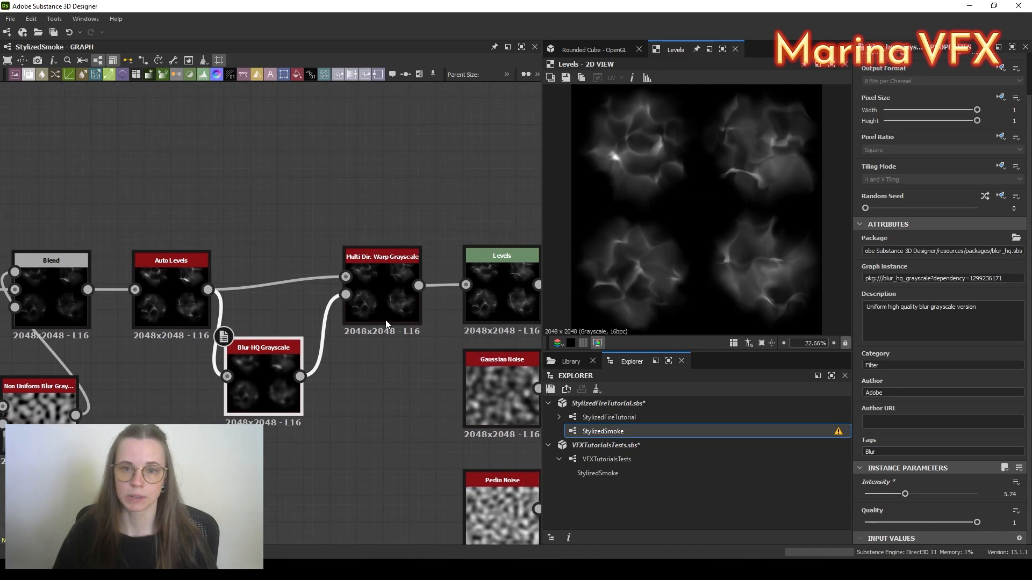
click(385, 319)
drag(871, 495, 970, 494)
scroll(974, 497, down, 2)
scroll(756, 156, up, 4)
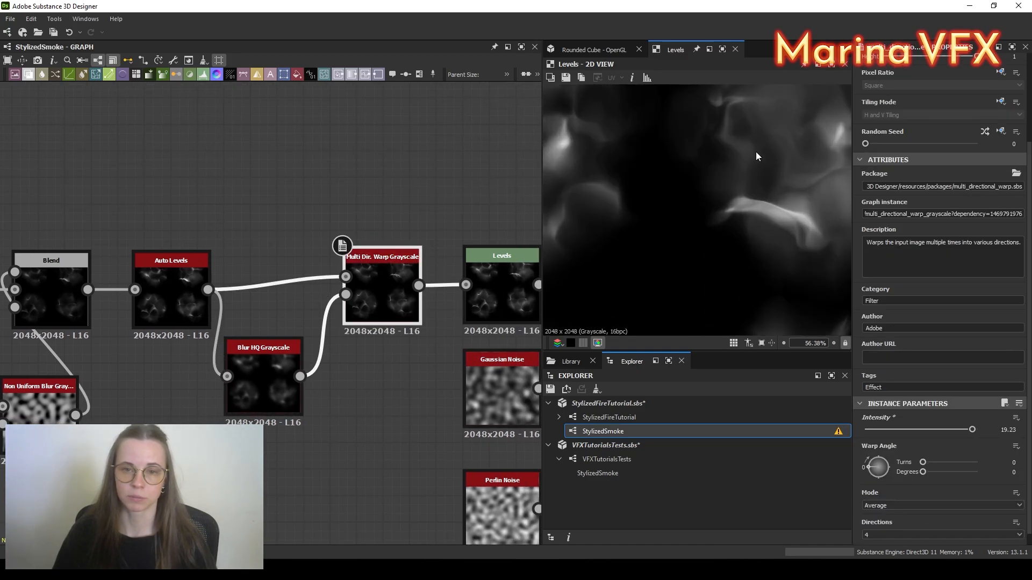
click(890, 506)
click(888, 529)
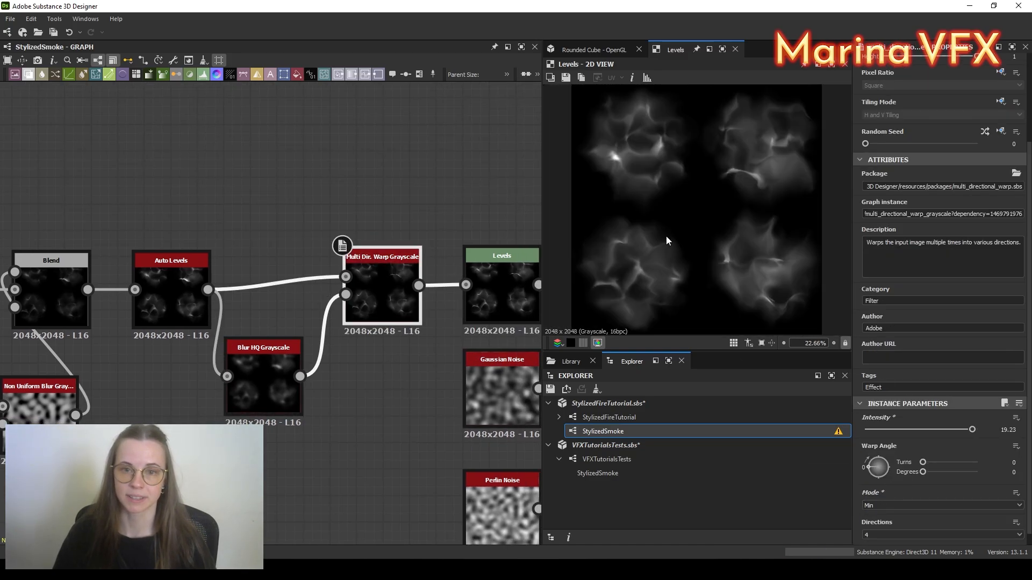
Step: Raise the disorder of the Gaussian Noise feeding the Non Uniform Dir. Warp and set the Blend's foreground Gaussian Noise disorder to 0.49
middle_drag(369, 350, 209, 308)
click(342, 247)
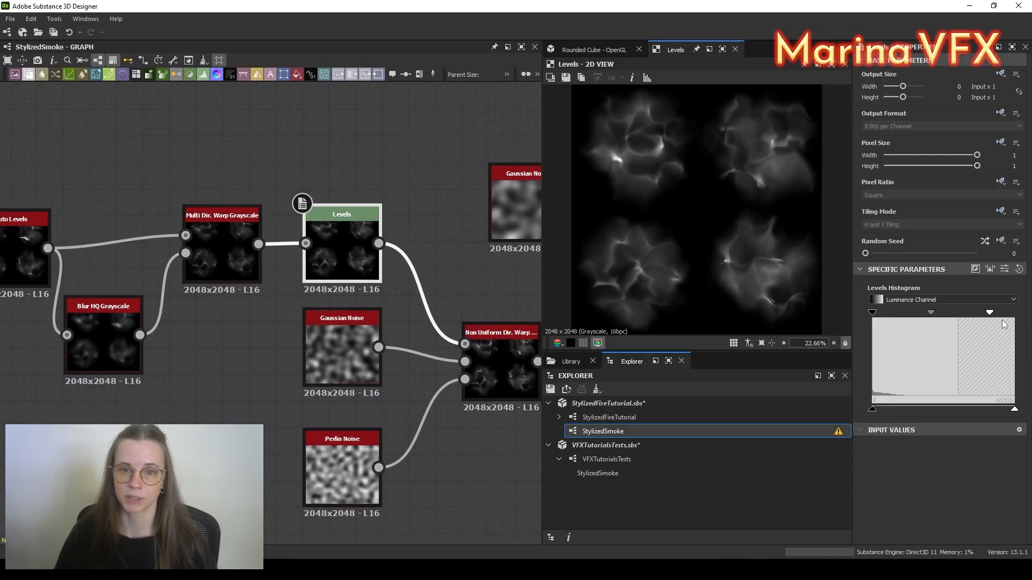
middle_drag(346, 351, 253, 339)
click(253, 339)
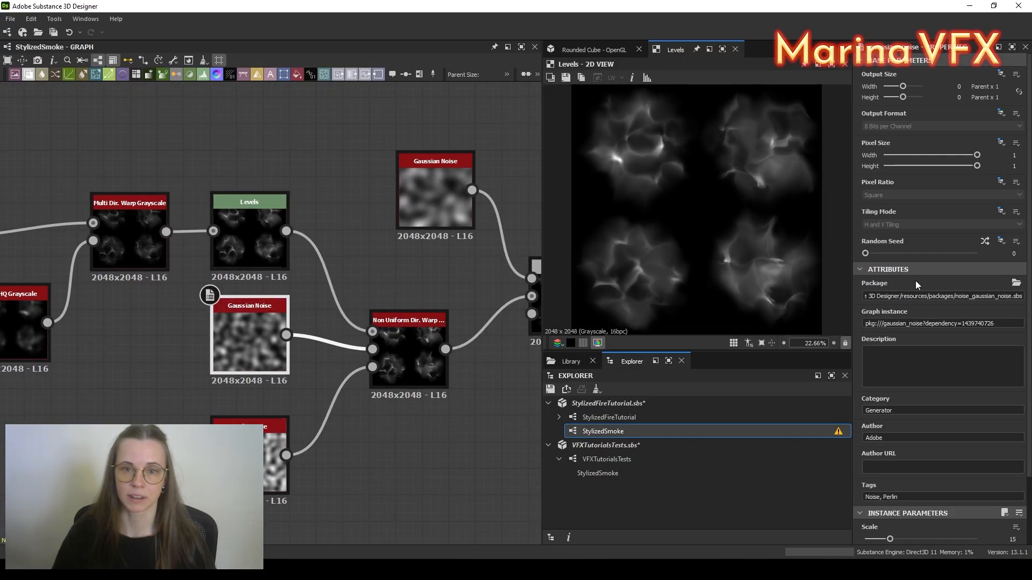
scroll(876, 543, down, 1)
drag(866, 536, 929, 543)
middle_drag(453, 387, 402, 395)
drag(866, 536, 920, 536)
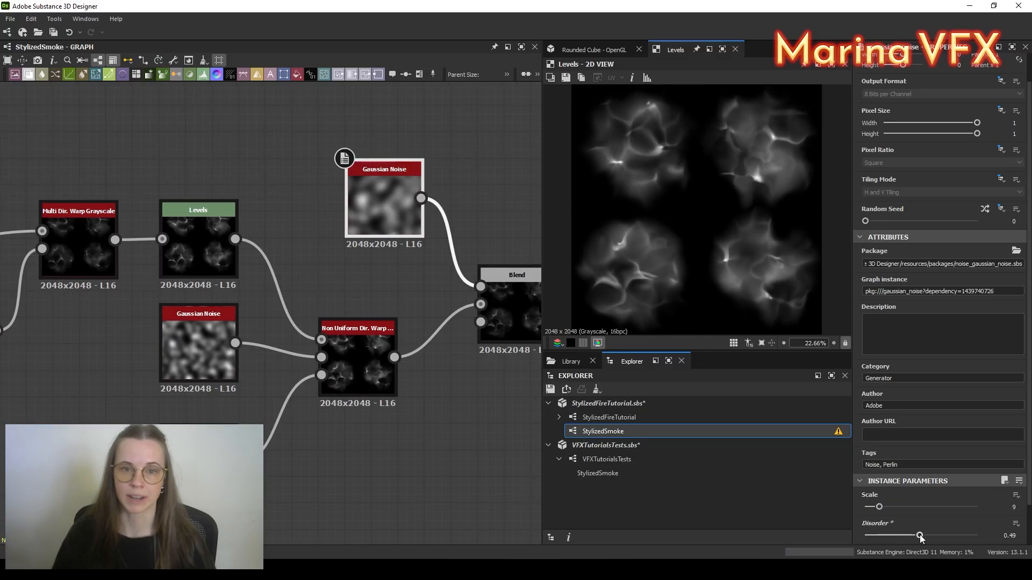
Step: Try different position values on the Histogram Scan that isolates the highlights
middle_drag(339, 301, 32, 210)
double_click(280, 342)
middle_drag(364, 167, 115, 181)
scroll(115, 181, down, 3)
double_click(459, 269)
middle_drag(47, 282, 246, 311)
scroll(246, 311, up, 3)
click(246, 311)
mouse_move(913, 508)
mouse_down()
mouse_move(928, 508)
mouse_move(915, 511)
mouse_up()
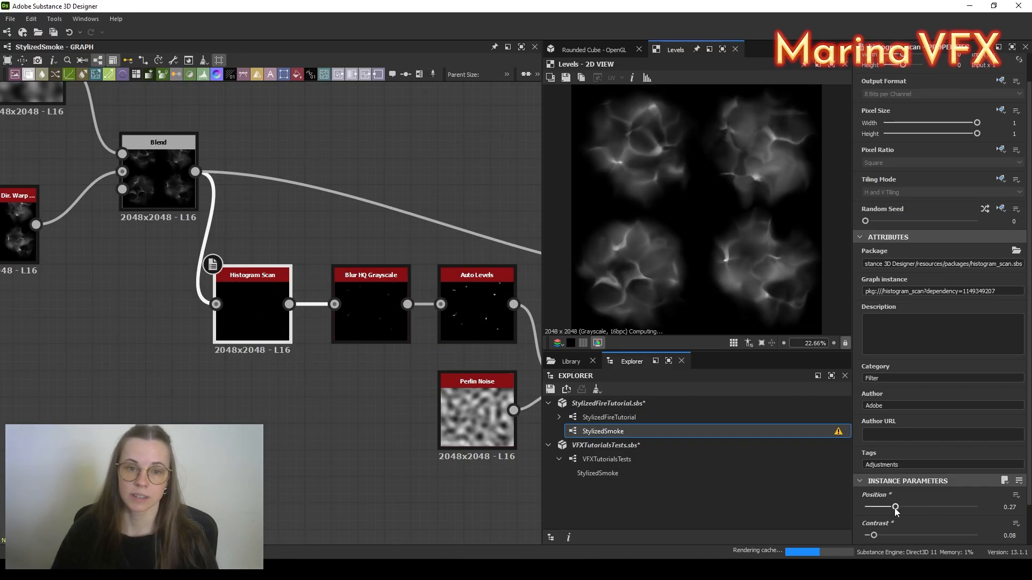
Step: Try a lower intensity on the Warp that distorts the highlights
middle_drag(408, 328, 291, 318)
click(479, 393)
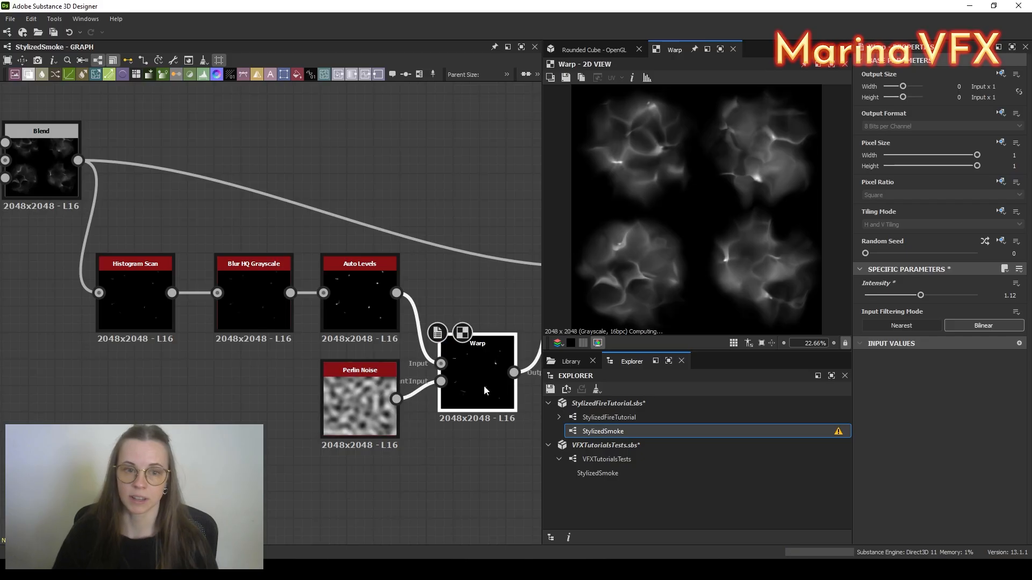
drag(921, 295, 871, 295)
Step: Set the Histogram Scan to position 0.46 and contrast 0.18, and preview the Auto Levels result
click(135, 312)
drag(913, 476, 919, 476)
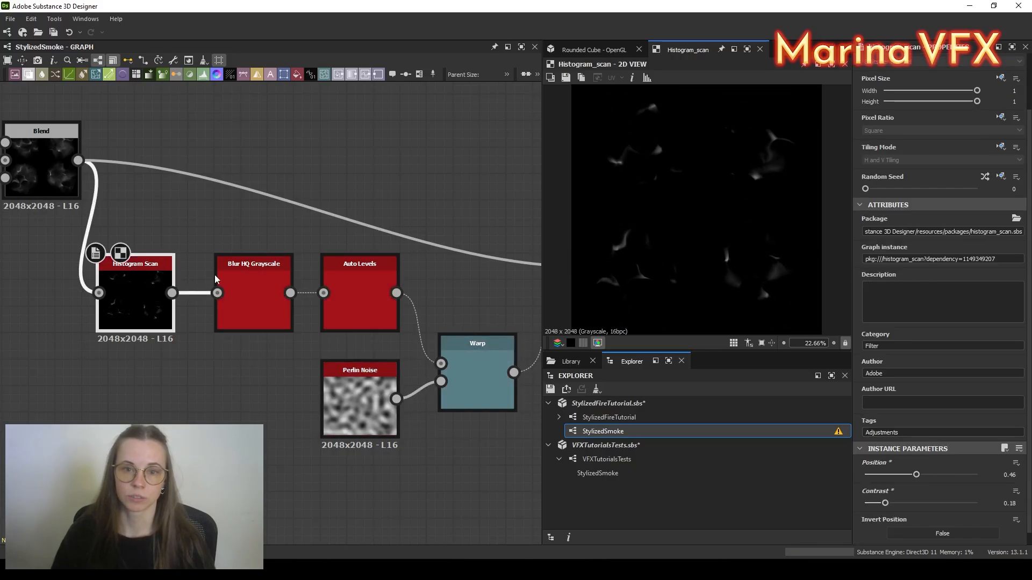
click(360, 289)
Step: Set the highlight Warp's intensity to 1 and the disorder of its Perlin Noise to 0
middle_drag(494, 390, 430, 430)
click(430, 430)
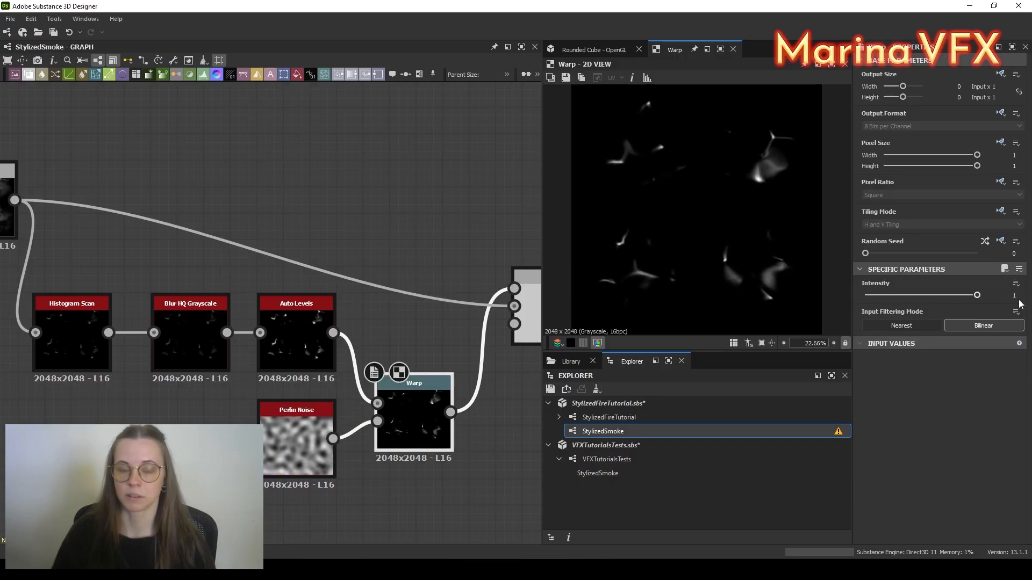
click(311, 433)
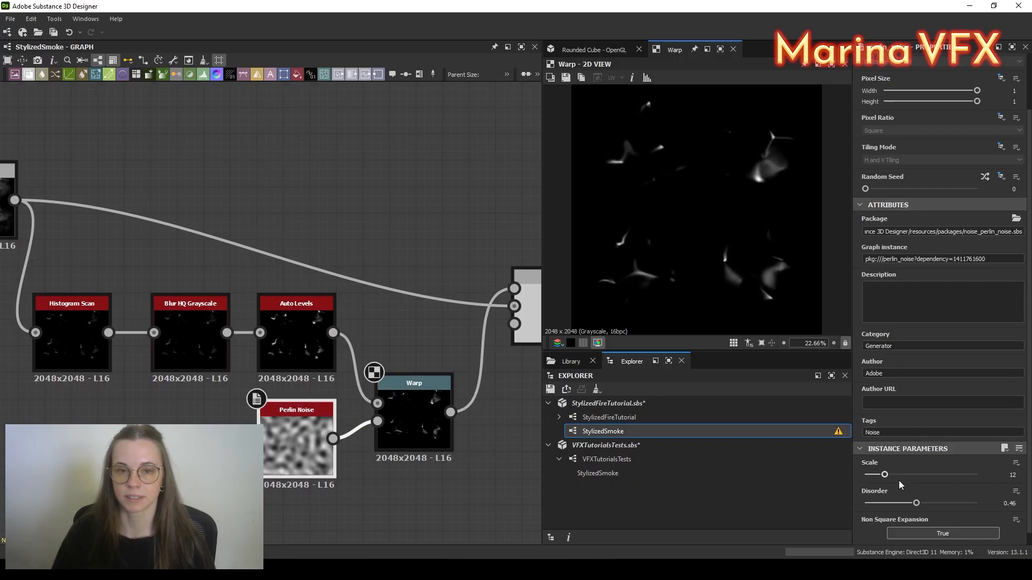
drag(917, 504, 969, 505)
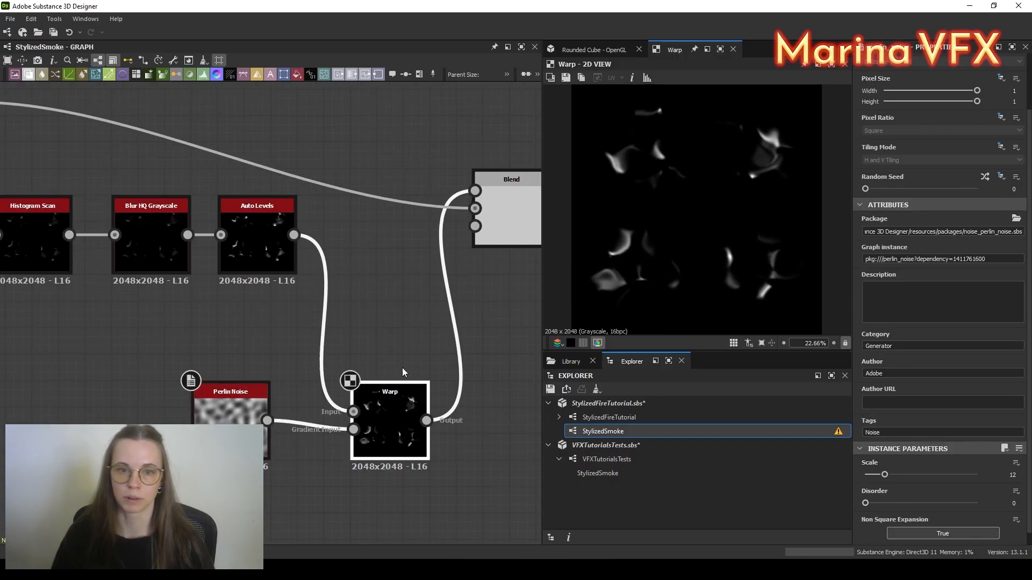
Step: Add a Multi Directional Warp Grayscale for the highlights with intensity 42.58 and feed it into the Blend's foreground
key(space)
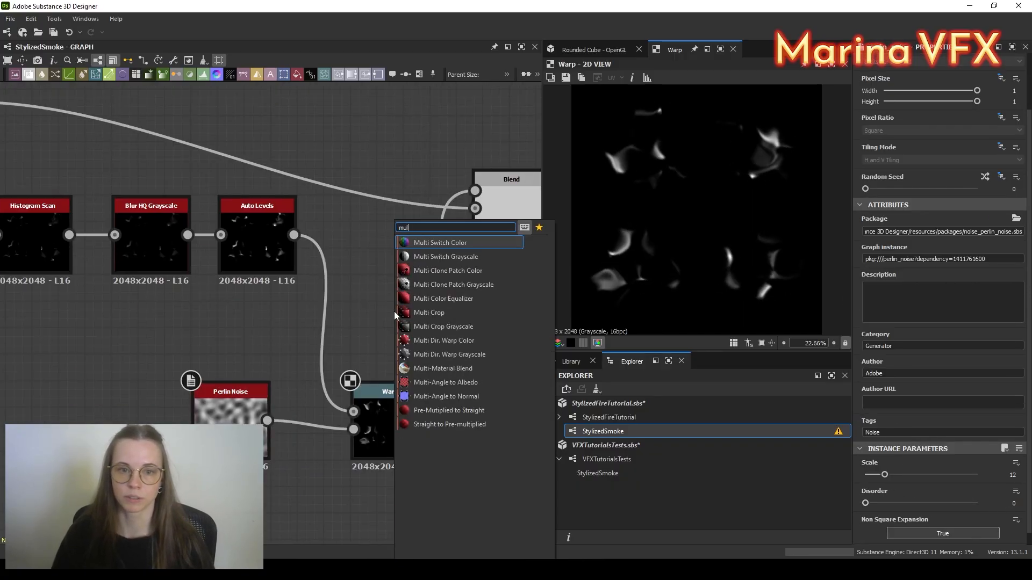
click(441, 345)
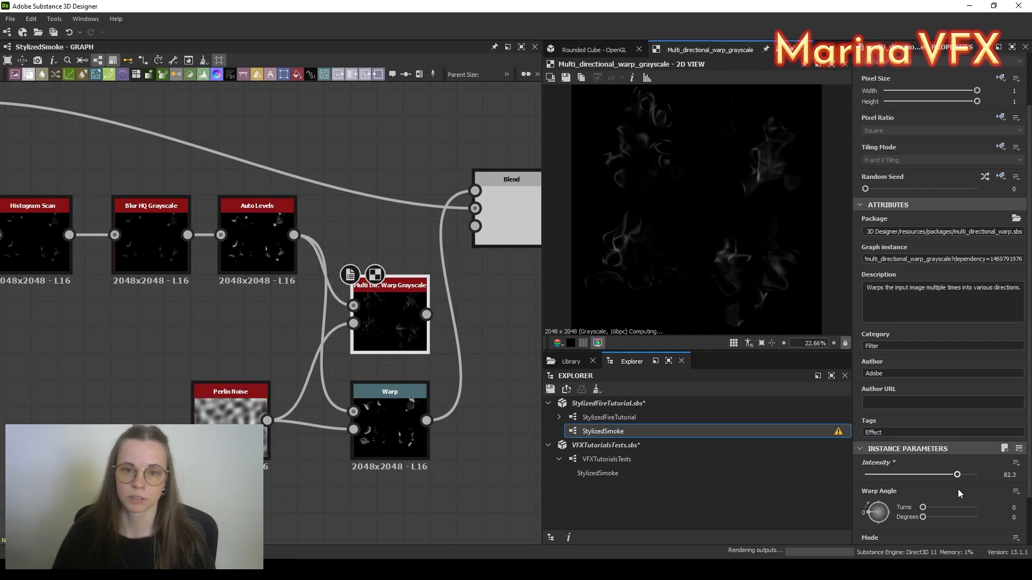
drag(958, 489, 912, 481)
drag(426, 314, 475, 191)
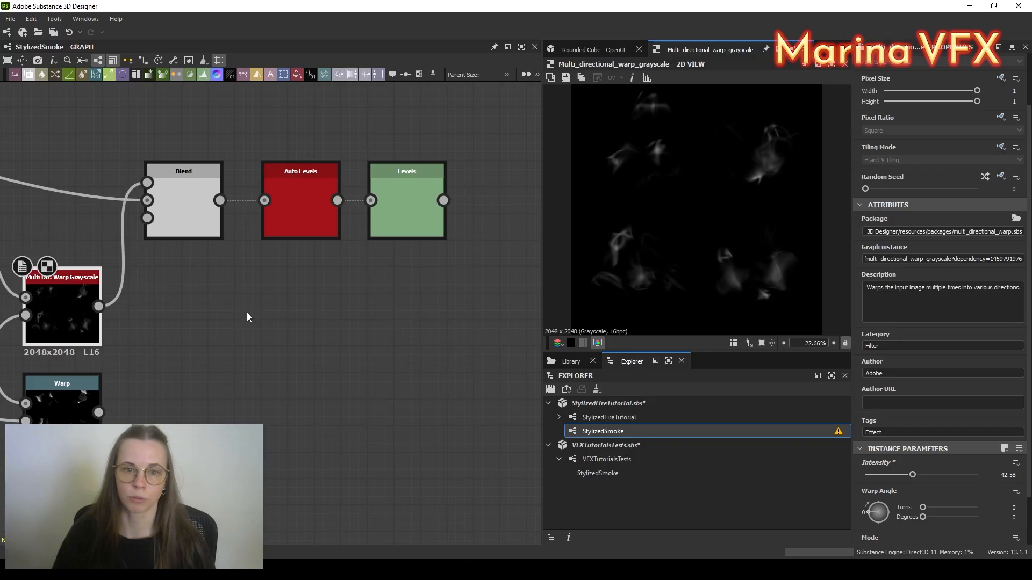
Step: Preview the final Levels result and try an opacity of 0 on the Blend that adds the highlights
middle_drag(313, 328, 511, 323)
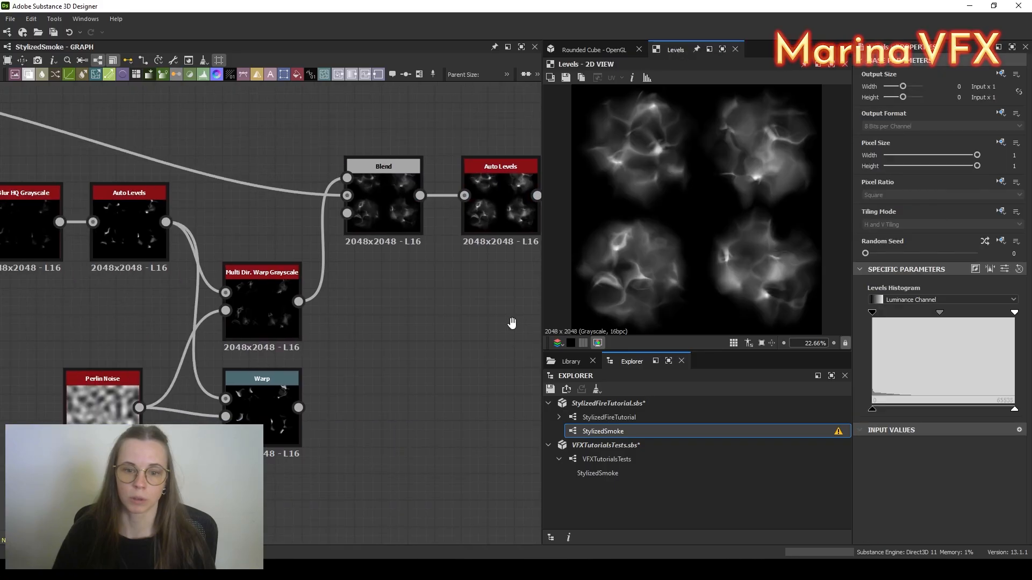
scroll(361, 332, down, 1)
click(376, 225)
drag(926, 294, 743, 304)
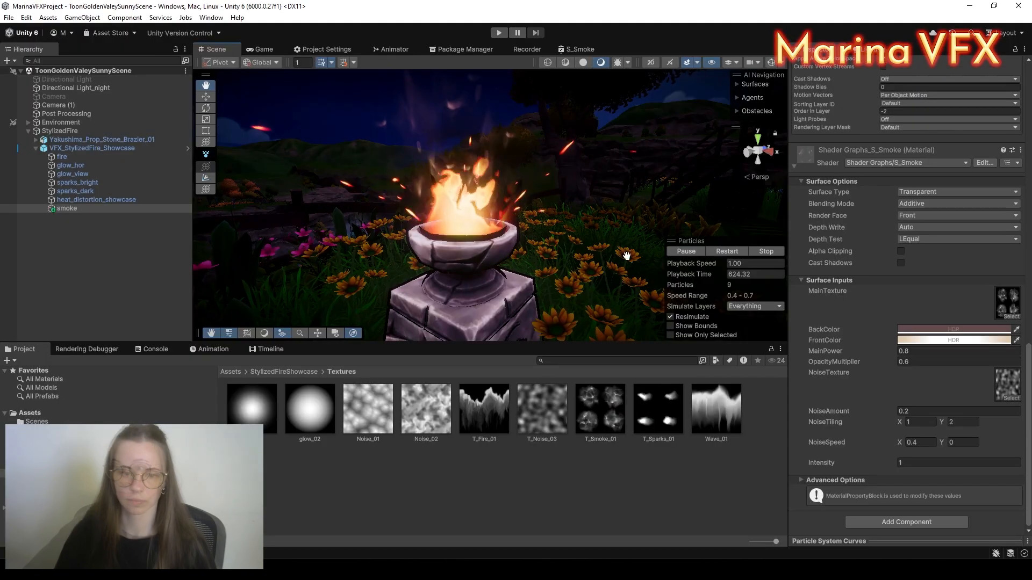
Step: In Unity, inspect the smoke particles alone in an enlarged Scene view and together with the full fire effect
click(715, 335)
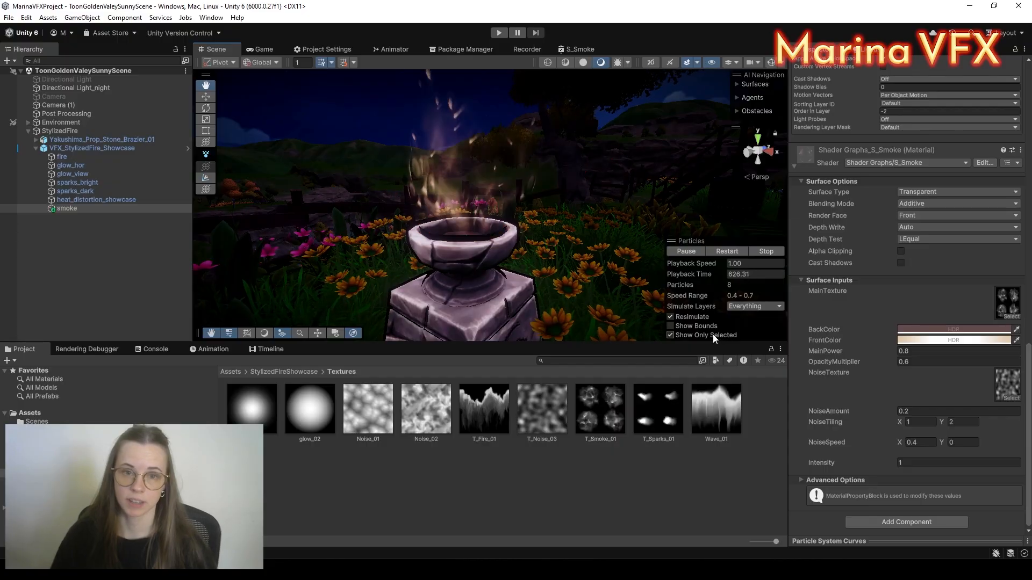
drag(550, 342, 549, 436)
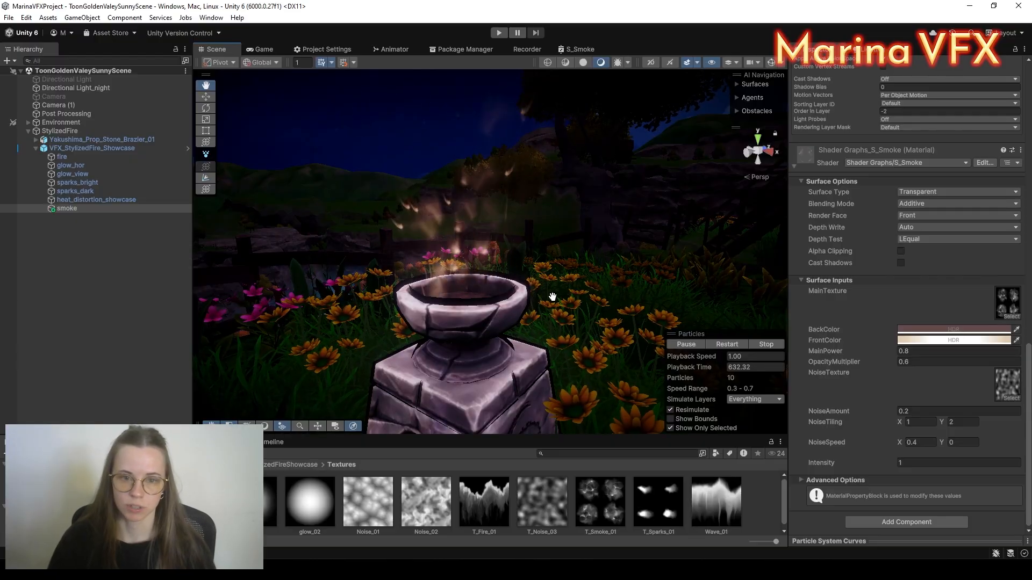
click(696, 428)
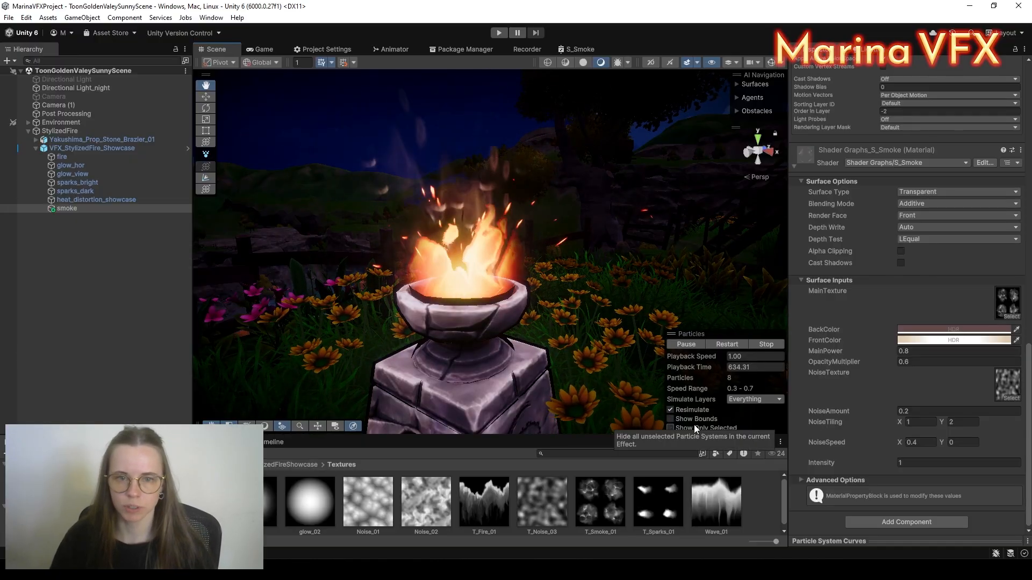
key(alt+Tab)
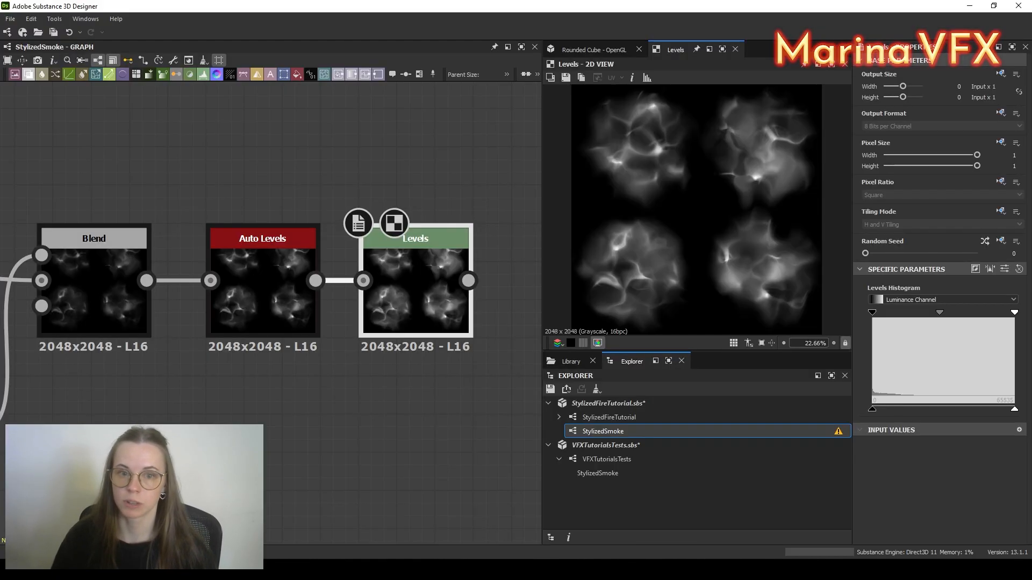
Step: Set the opacity of the highlights' Add (Linear Dodge) Blend to 0, re-export the Levels texture and check it in Unity
middle_drag(95, 324, 264, 312)
click(265, 301)
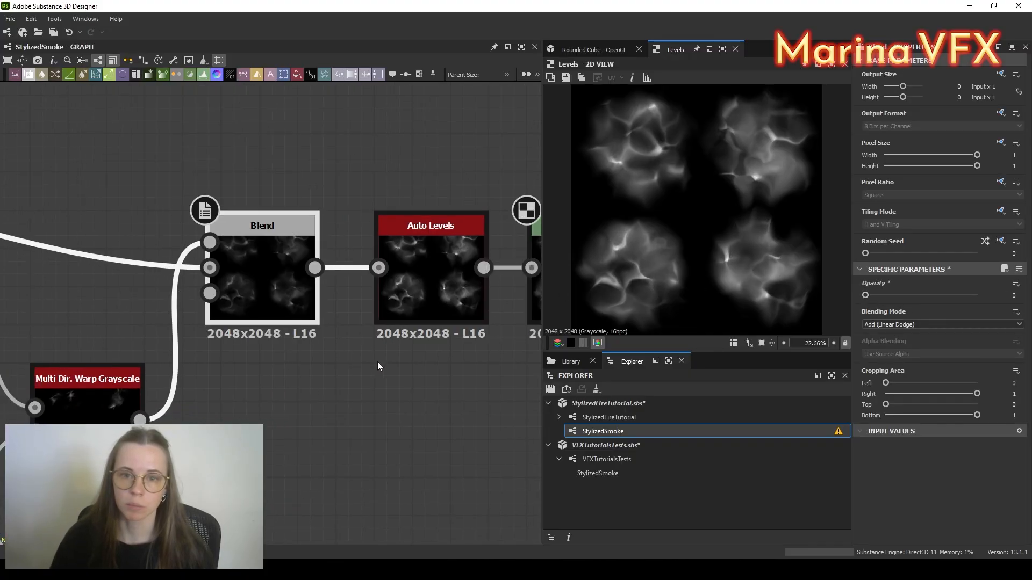
middle_drag(378, 367, 197, 344)
click(369, 285)
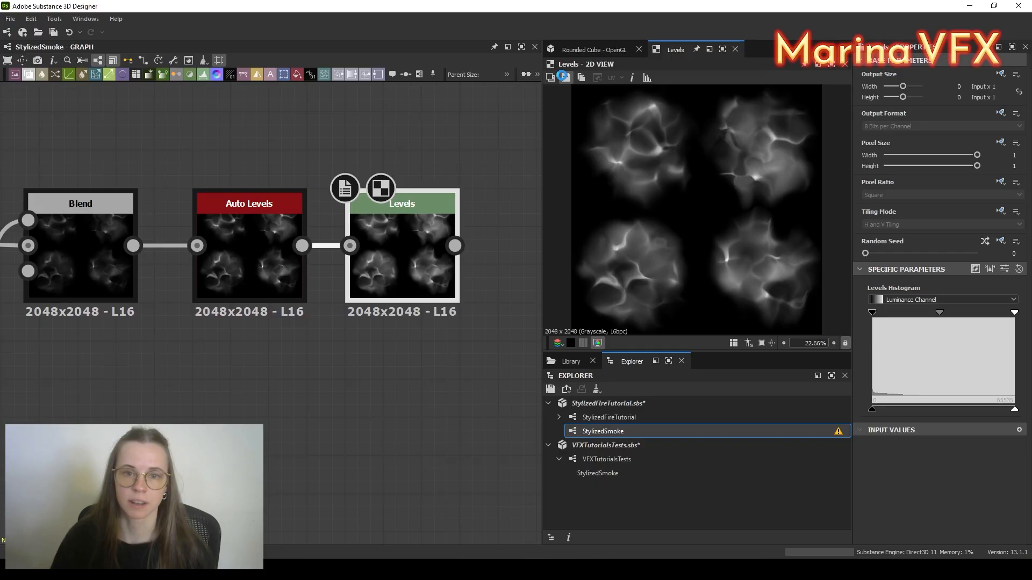
key(alt+Tab)
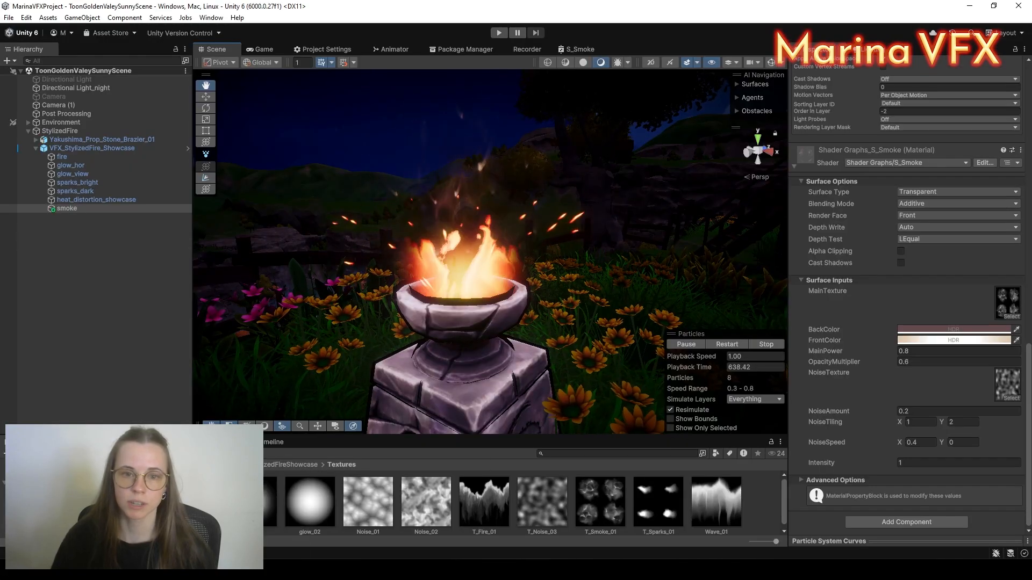
key(alt+Tab)
Step: Insert a Non Uniform Blur Grayscale between the Levels and the Max (Lighten) Blend, and check the smoke alone in Unity
scroll(290, 381, down, 5)
middle_drag(301, 419, 507, 406)
scroll(177, 317, up, 5)
double_click(492, 202)
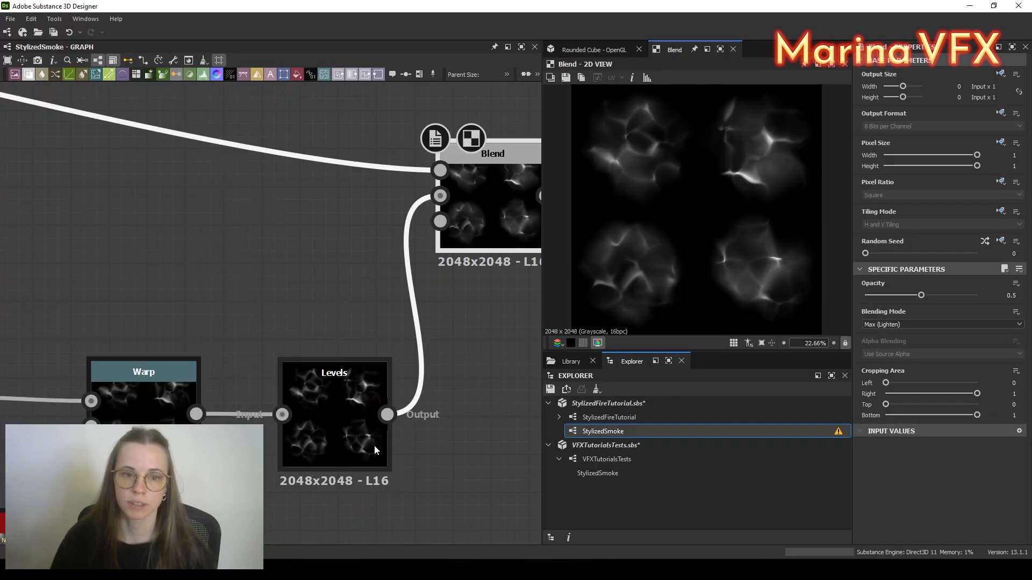
double_click(410, 353)
double_click(356, 307)
text(non)
drag(262, 311, 332, 421)
click(366, 256)
double_click(385, 419)
drag(887, 410, 872, 410)
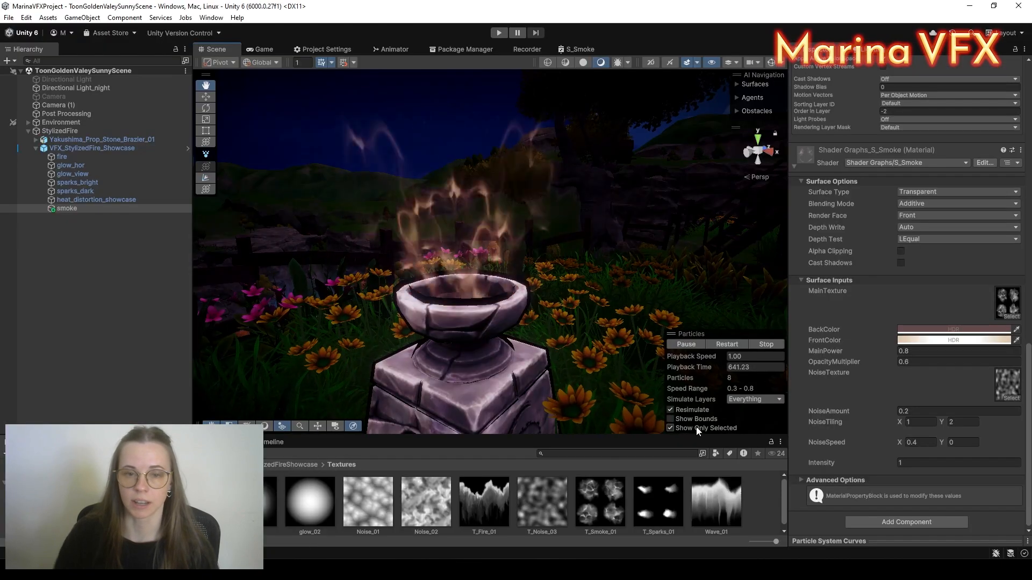
click(965, 411)
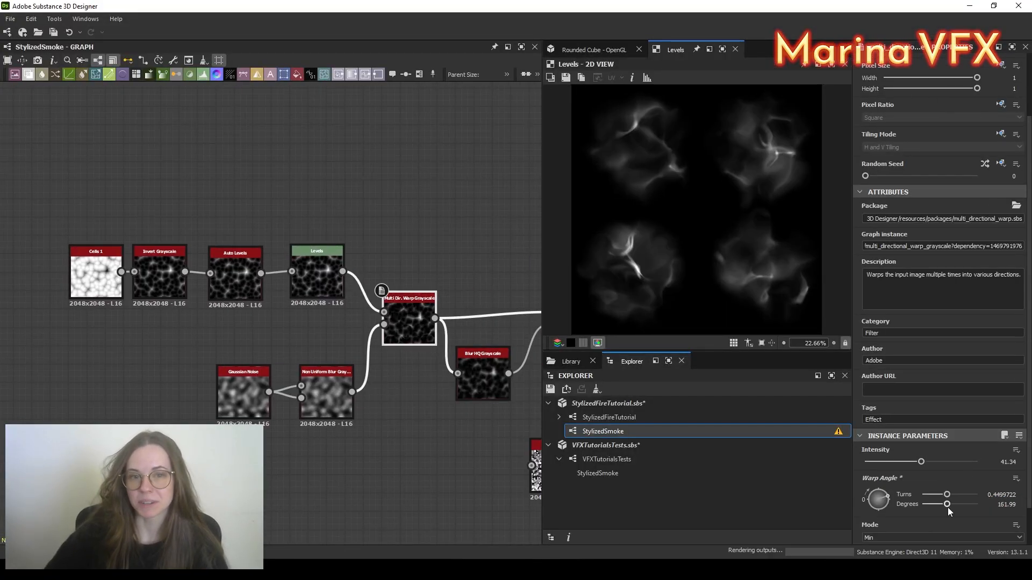
Step: Set the upstream Non Uniform Blur Grayscale's intensity to 5.98 and its Gaussian Noise's disorder to 0.49, and review the other source noises
click(319, 409)
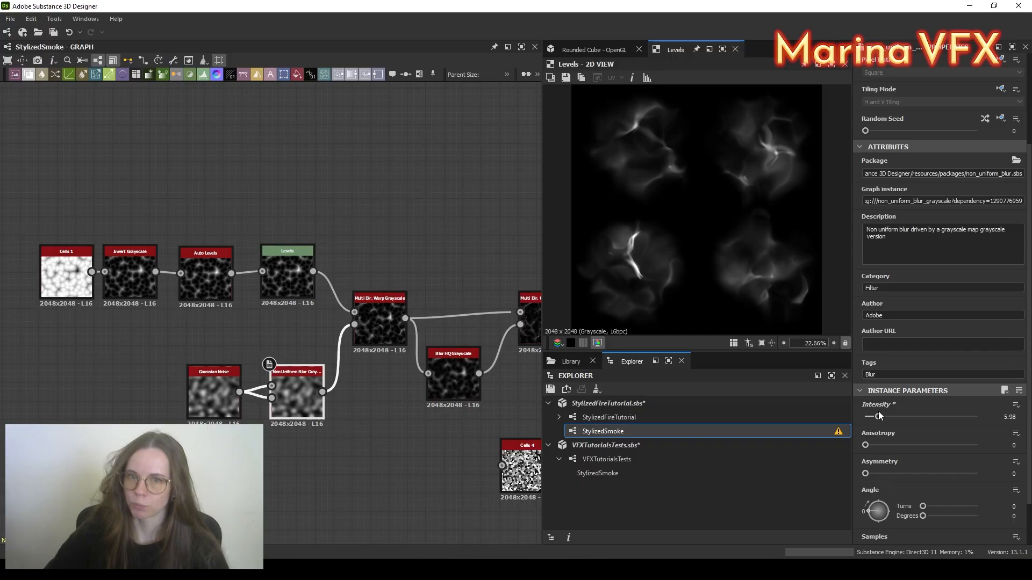
click(213, 395)
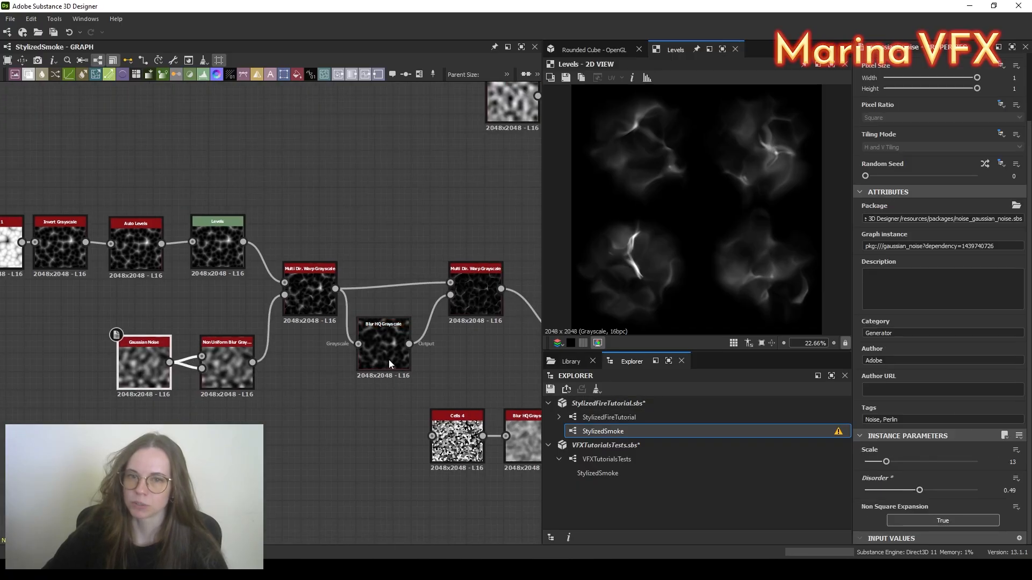
click(389, 360)
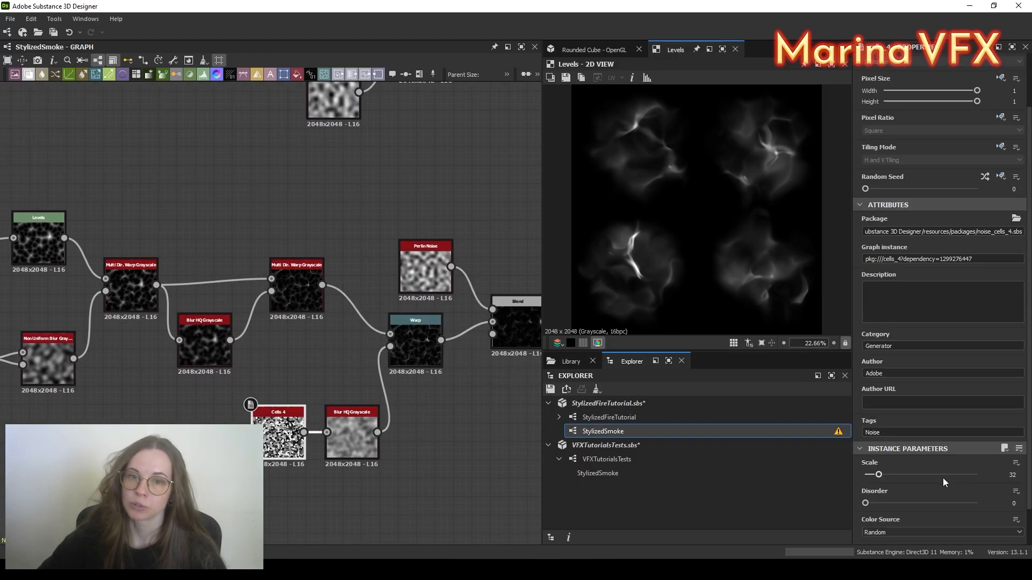
double_click(364, 438)
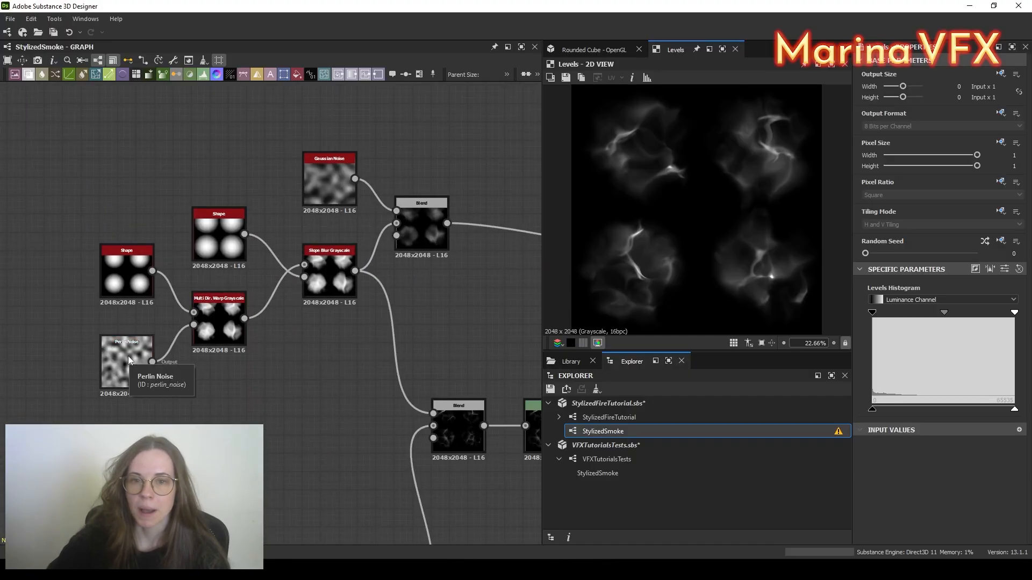
click(129, 360)
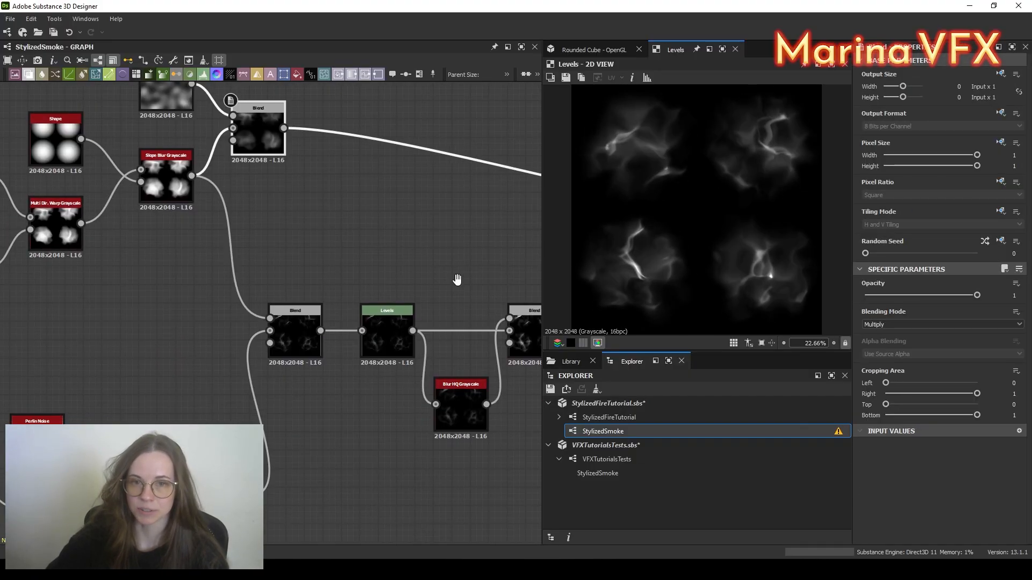
Step: Adjust the midtones of the Levels feeding the Blur HQ Grayscale and preview the Max (Lighten) Blend downstream
scroll(334, 235, up, 3)
click(210, 231)
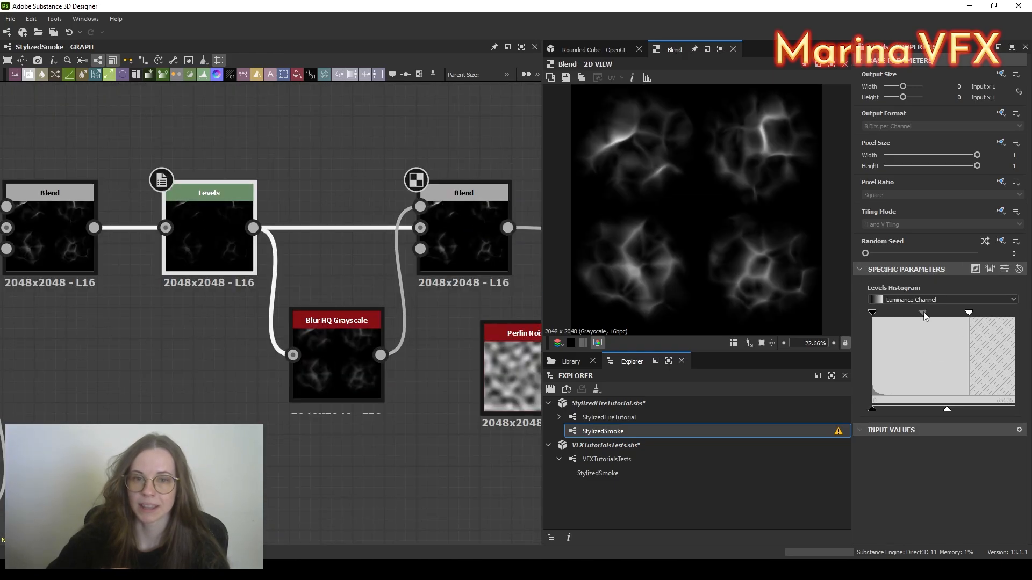
click(434, 268)
double_click(422, 267)
click(281, 398)
double_click(337, 323)
middle_drag(452, 215, 303, 371)
drag(340, 296, 387, 229)
double_click(387, 229)
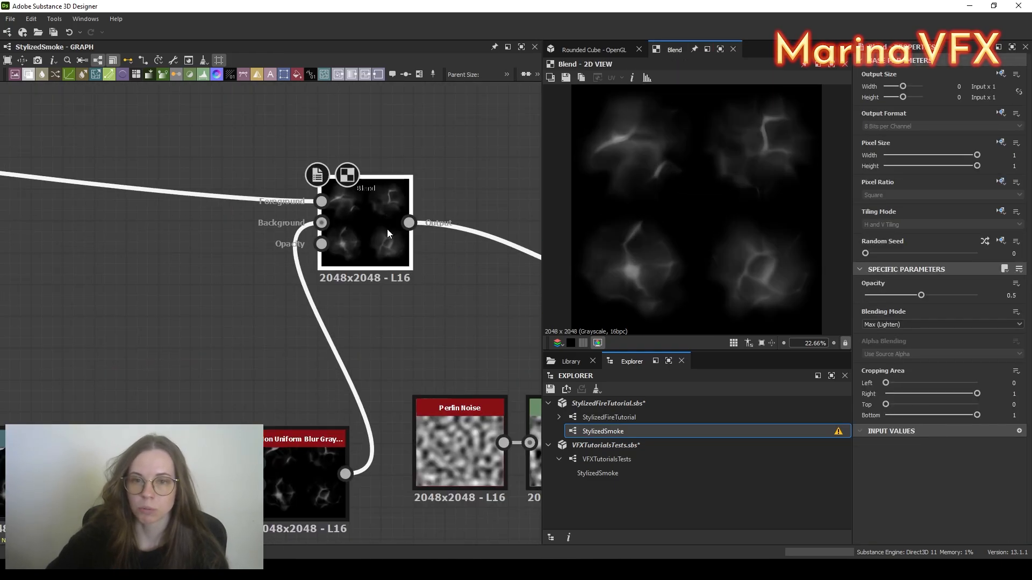
Step: Adjust the tonal range of the Levels between the Warp and the Non Uniform Blur Grayscale
click(317, 468)
scroll(322, 463, down, 1)
middle_drag(301, 457, 309, 398)
double_click(206, 400)
drag(973, 313, 926, 313)
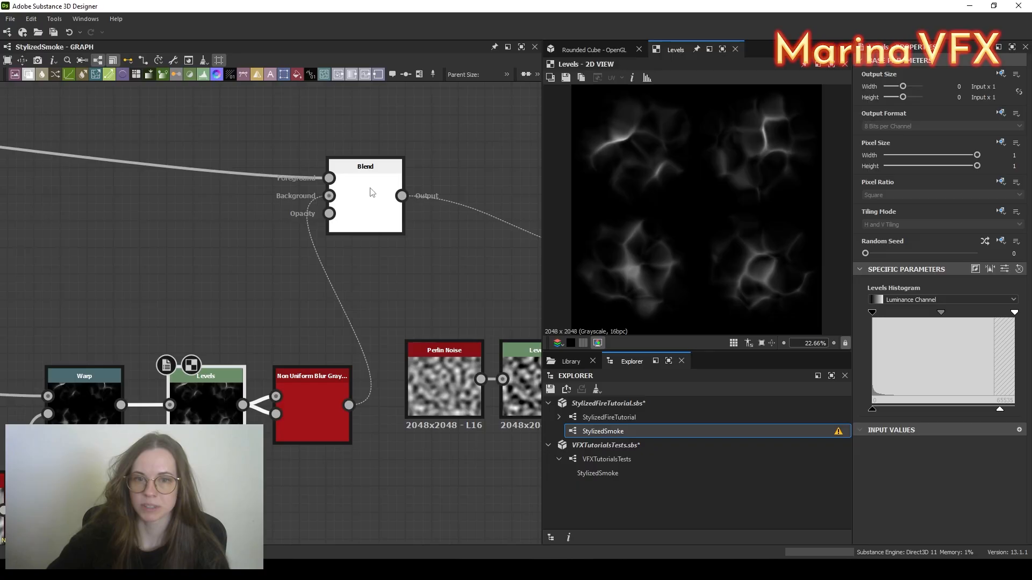
Step: Examine the downstream results in turn, from the blends through the Non Uniform Directional Warp to the final Levels
middle_drag(371, 192, 123, 290)
double_click(327, 290)
middle_drag(412, 279, 134, 239)
scroll(134, 239, up, 3)
double_click(366, 288)
middle_drag(484, 299, 291, 289)
click(315, 286)
middle_drag(376, 344, 325, 310)
double_click(481, 396)
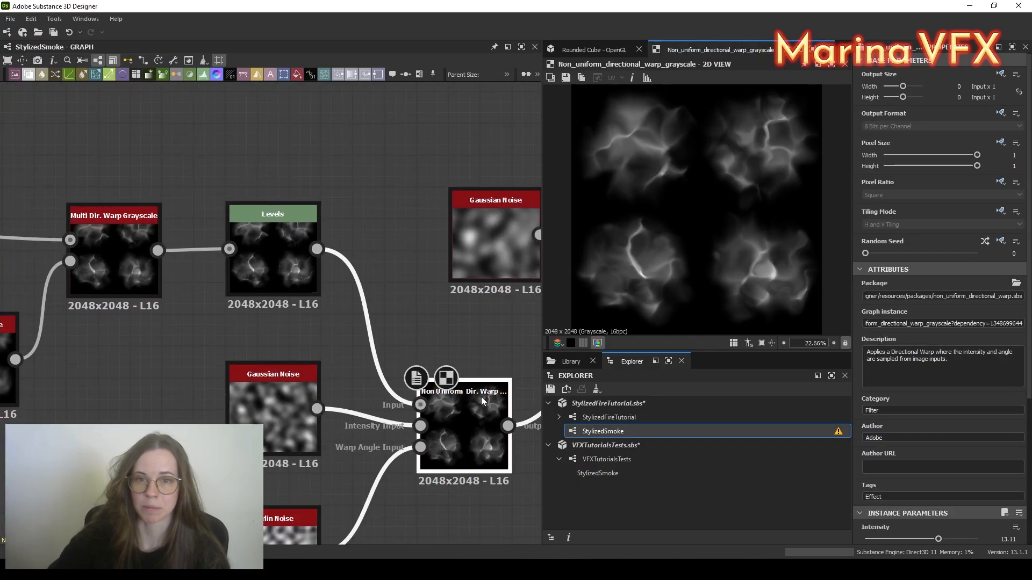
middle_drag(482, 376, 196, 301)
double_click(195, 417)
double_click(353, 412)
double_click(473, 410)
middle_drag(473, 376, 53, 318)
double_click(291, 296)
middle_drag(291, 296, 239, 311)
double_click(482, 328)
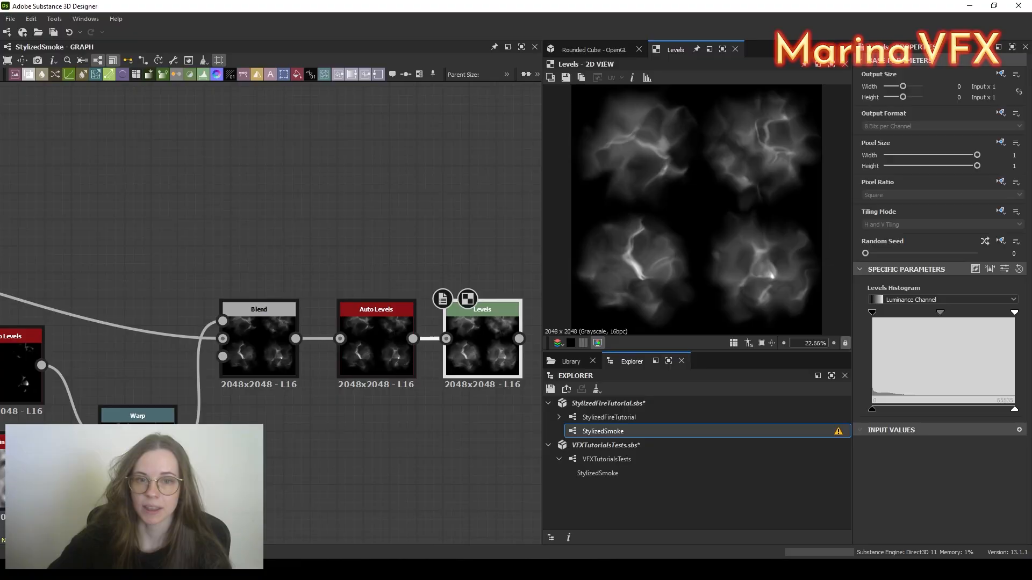
Step: Adjust the opacity of the Max (Lighten) Blend that merges the two cell pattern branches
scroll(376, 323, down, 3)
middle_drag(215, 371, 477, 387)
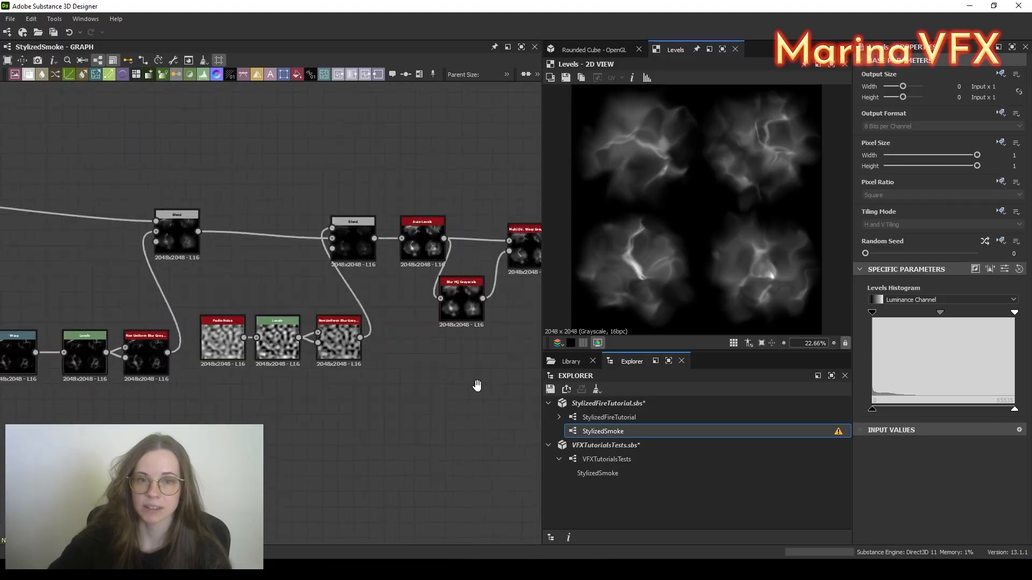
double_click(299, 212)
middle_drag(440, 292, 128, 246)
double_click(477, 220)
click(386, 342)
click(478, 220)
drag(977, 296, 942, 300)
Step: Fine-tune the midtone and white point of the Levels feeding the Non Uniform Blur Grayscale, and preview it
click(386, 339)
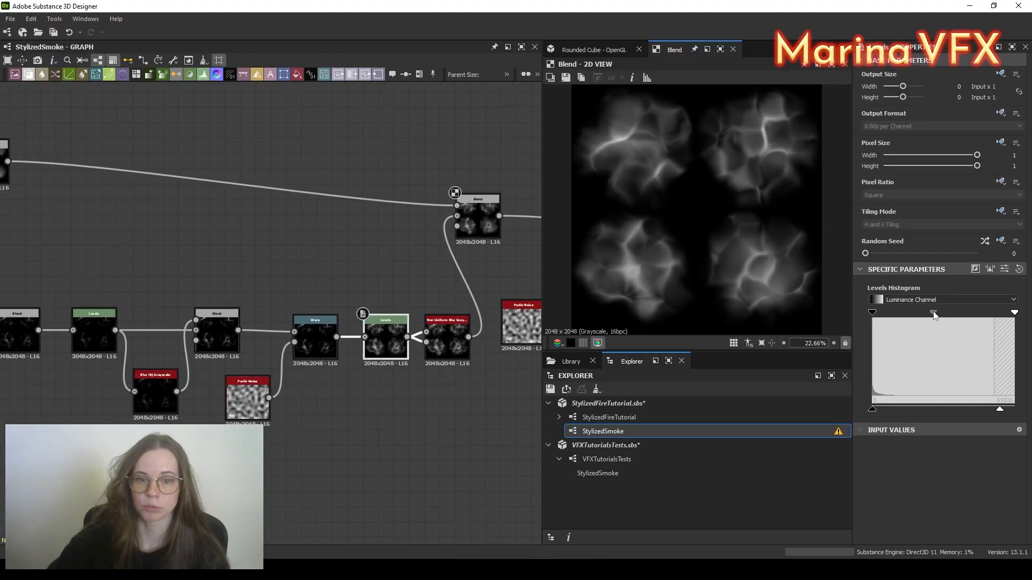
middle_drag(458, 345, 406, 356)
drag(933, 312, 935, 313)
middle_drag(397, 403, 372, 413)
double_click(303, 355)
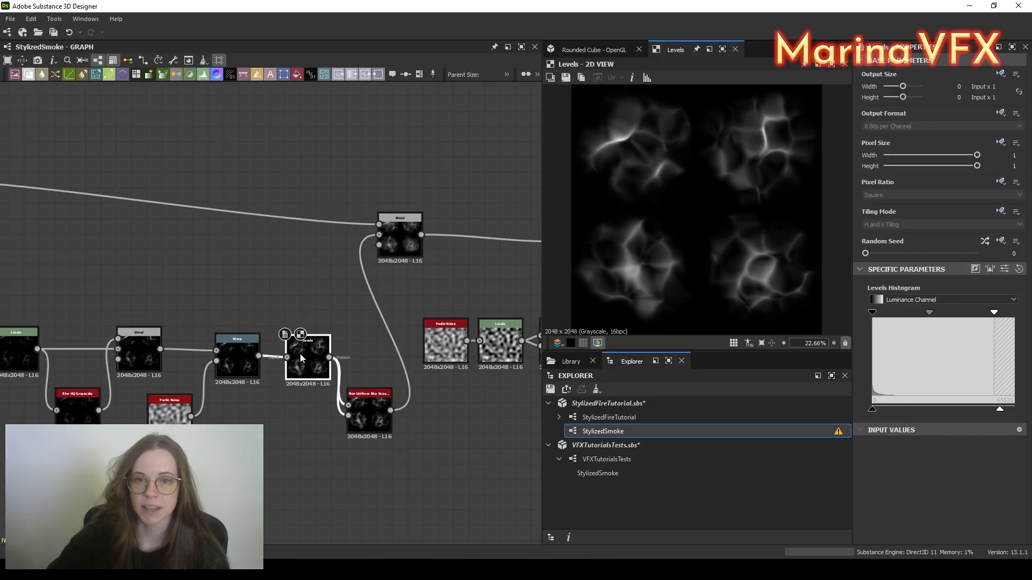
Step: Raise the second Multi Dir. Warp Grayscale's warp setting and set the intensity of its Blur HQ Grayscale to 8.42
middle_drag(161, 344, 440, 312)
double_click(411, 309)
middle_drag(172, 285, 395, 292)
scroll(393, 293, up, 4)
double_click(393, 292)
drag(866, 539, 927, 540)
click(200, 376)
drag(935, 494, 925, 495)
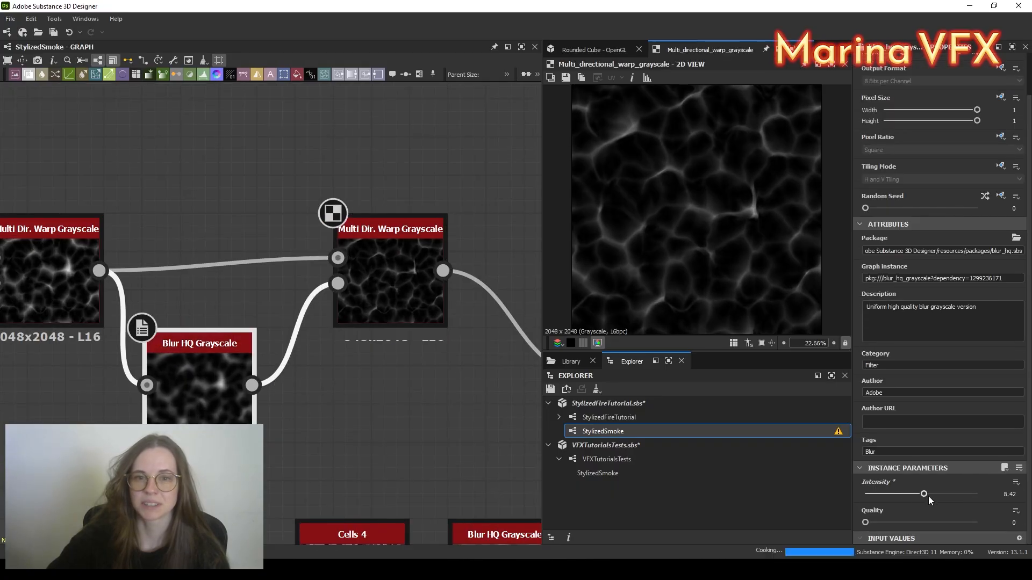
double_click(340, 344)
Step: Add a Levels node to the output of the cell pattern's Blend and brighten its white point
middle_drag(299, 437, 90, 462)
double_click(323, 358)
scroll(707, 271, down, 1)
drag(185, 363, 241, 308)
text(leve)
click(274, 245)
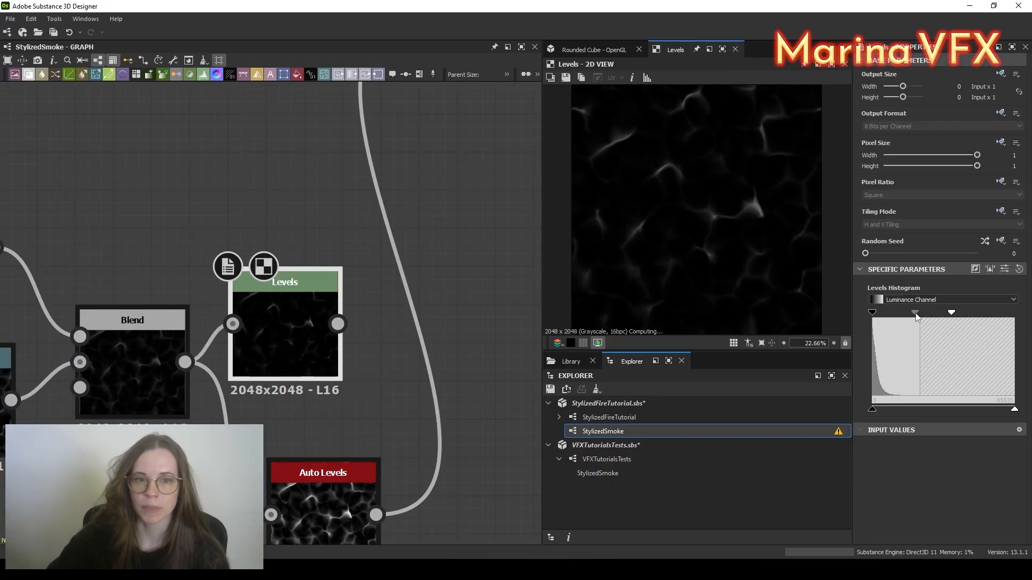
Step: Raise an upstream noise's disorder and connect the new Levels to the background of the Blend that masks the pattern
scroll(323, 295, down, 4)
middle_drag(81, 285, 500, 323)
click(177, 250)
drag(866, 490, 924, 490)
middle_drag(500, 322, 73, 349)
drag(324, 370, 360, 248)
double_click(462, 251)
middle_drag(461, 251, 393, 294)
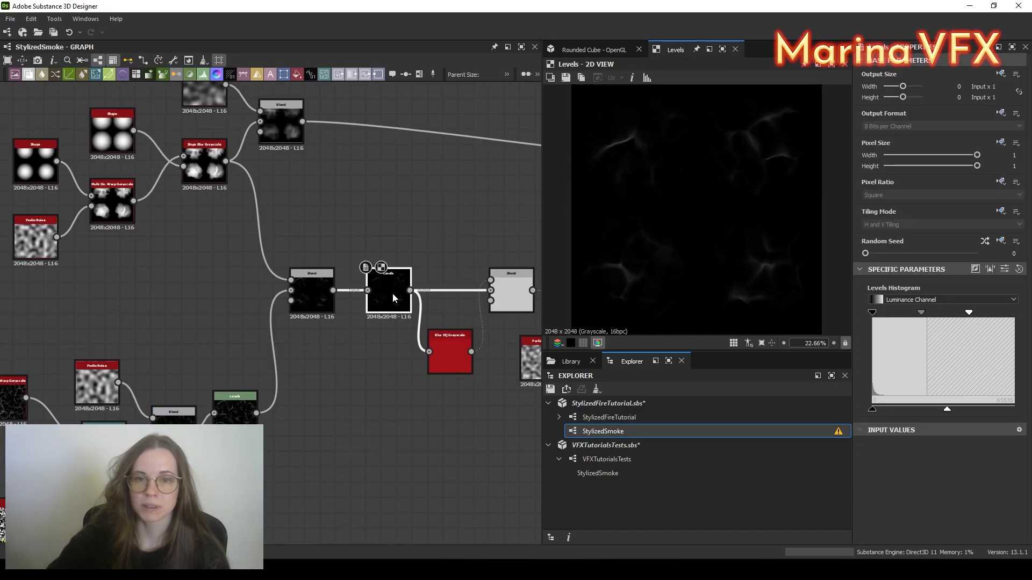
Step: Shift the white point and lower the output white of the Levels after the Warp, previewing the Max (Lighten) Blend
double_click(508, 307)
scroll(376, 327, up, 1)
middle_drag(508, 307, 70, 403)
scroll(301, 398, up, 1)
double_click(304, 397)
drag(970, 313, 994, 312)
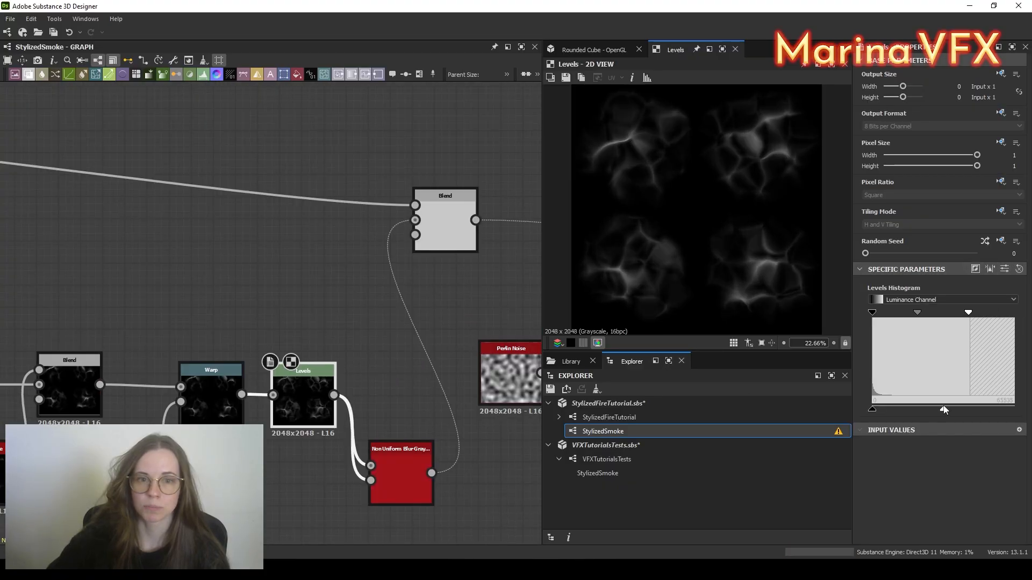
double_click(445, 226)
middle_drag(445, 225, 511, 133)
click(370, 306)
drag(944, 409, 928, 411)
Step: Increase the intensity of the Warp before the Levels and slightly reduce the scale of its Perlin Noise
click(278, 307)
drag(922, 295, 996, 297)
click(180, 395)
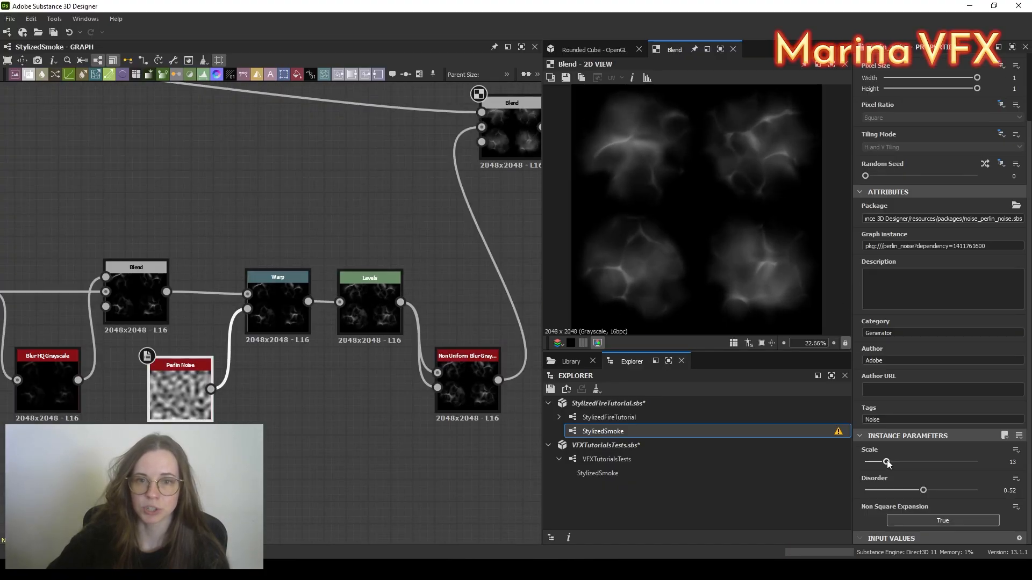
drag(887, 462, 884, 461)
Step: Shift the midtones of the Levels further upstream in the cell pattern chain and preview the Multiply Blend
middle_drag(54, 323, 524, 236)
scroll(226, 419, up, 2)
click(313, 352)
drag(923, 312, 951, 312)
scroll(376, 242, down, 1)
middle_drag(457, 242, 135, 215)
double_click(411, 189)
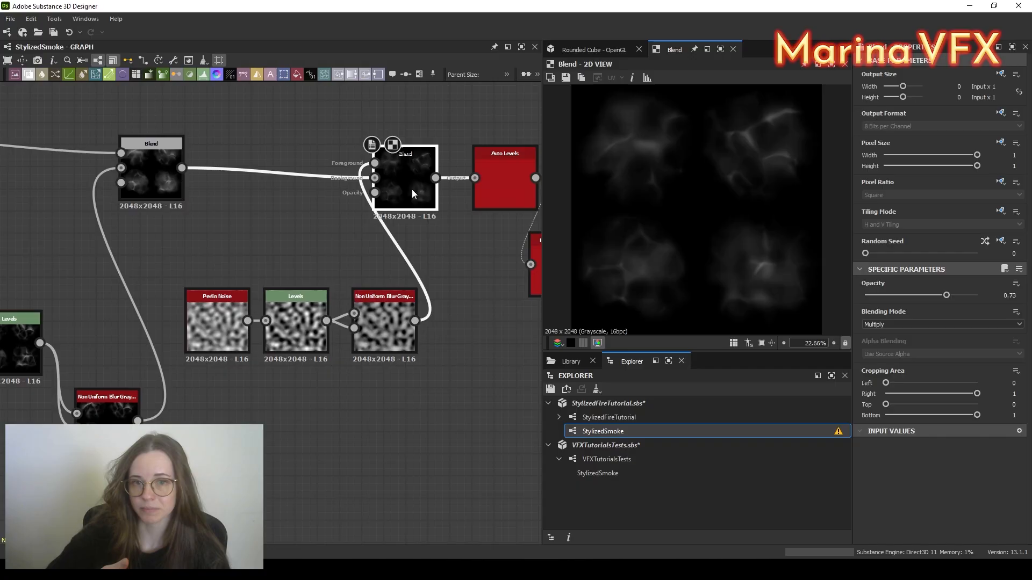
Step: Reposition the Non Uniform Blur Grayscale feeding the Max (Lighten) Blend and set its intensity to 2.15, with the Blend previewed
middle_drag(136, 169, 203, 171)
double_click(218, 173)
drag(175, 406, 152, 334)
scroll(864, 512, down, 1)
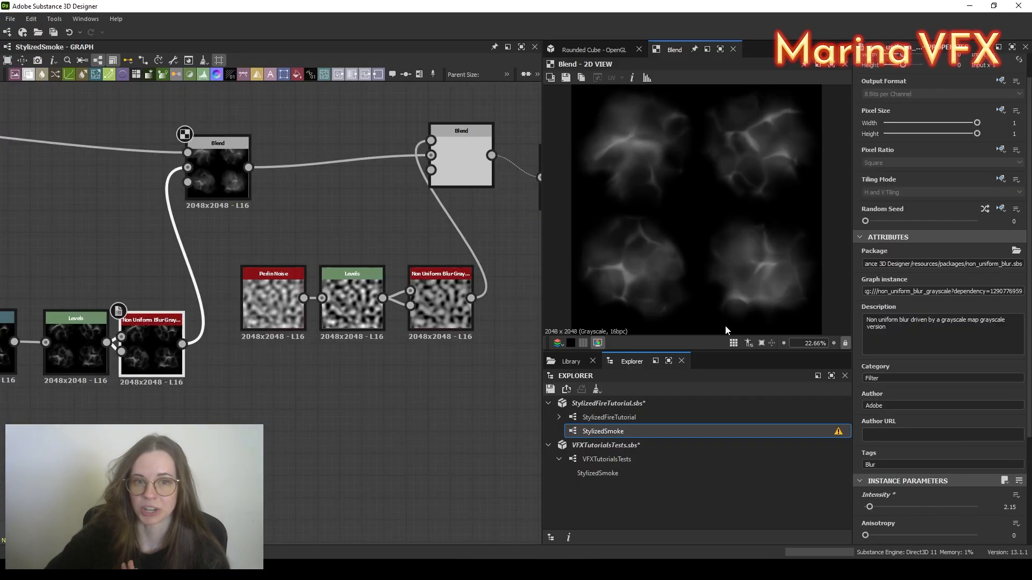
Step: Preview the Blend that adds the Perlin Noise branch and the Auto Levels after it, and adjust the blur in that branch
middle_drag(461, 226, 145, 266)
double_click(145, 197)
double_click(244, 207)
click(215, 164)
middle_drag(242, 242, 378, 260)
click(155, 329)
drag(865, 535, 876, 507)
Step: Preview the Multi Directional Warp and the Non Uniform Directional Warp, and bring up the settings of the Levels between them
middle_drag(433, 429, 252, 399)
double_click(344, 242)
click(239, 312)
click(327, 225)
middle_drag(385, 338, 288, 339)
double_click(497, 379)
click(364, 256)
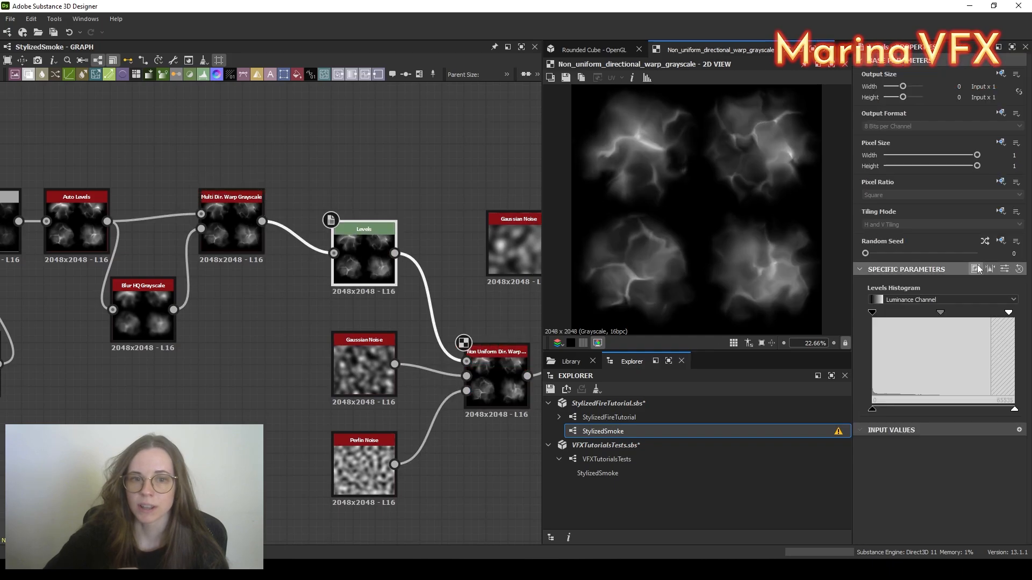
Step: Examine the node outputs further down the smoke chain, up to the final Auto Levels
middle_drag(484, 312, 288, 291)
double_click(434, 299)
middle_drag(519, 322, 16, 277)
double_click(401, 340)
scroll(347, 298, down, 4)
double_click(143, 275)
middle_drag(375, 272, 359, 362)
double_click(414, 419)
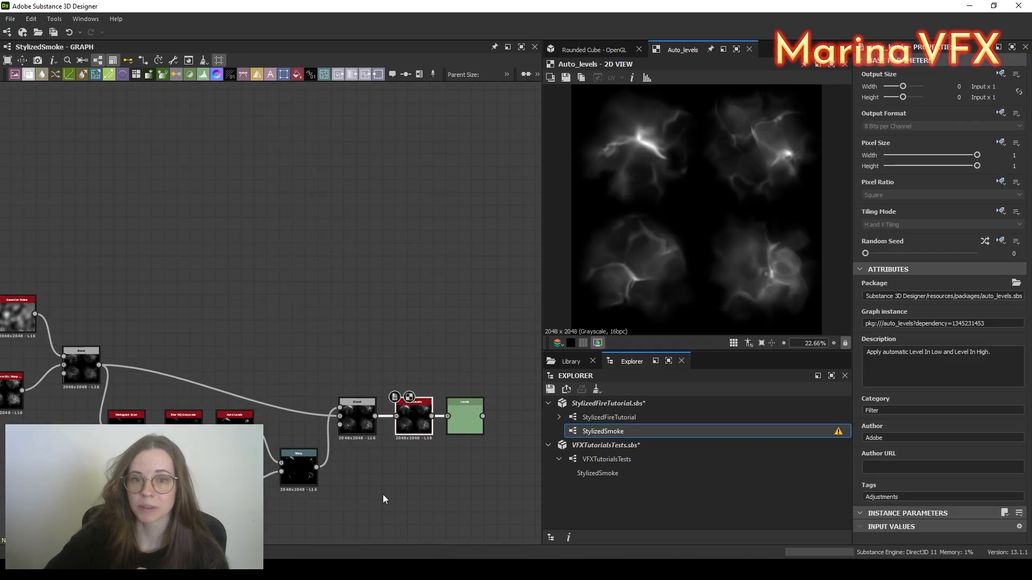
Step: Lower the last Blend's opacity and the intensity of the Blur HQ Grayscale in its highlight branch, previewing the final Levels
scroll(383, 495, up, 4)
click(422, 334)
drag(912, 295, 893, 294)
click(122, 352)
drag(876, 508, 831, 519)
middle_drag(483, 344, 391, 315)
double_click(519, 315)
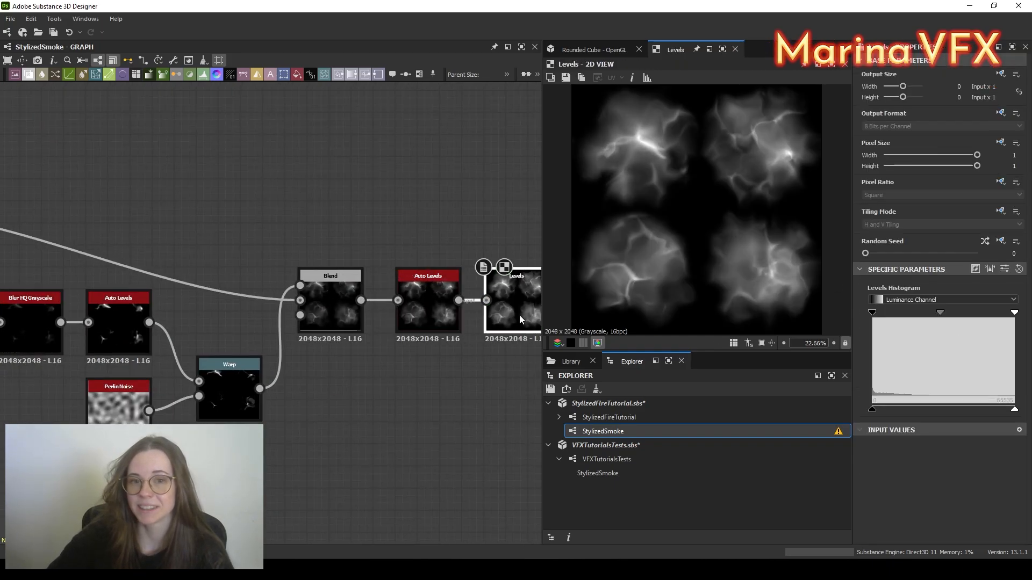
Step: Review the upstream nodes and set the opacity of the Max (Lighten) Blend to 0.76
key(Delete)
double_click(425, 301)
middle_drag(491, 281, 338, 319)
double_click(349, 354)
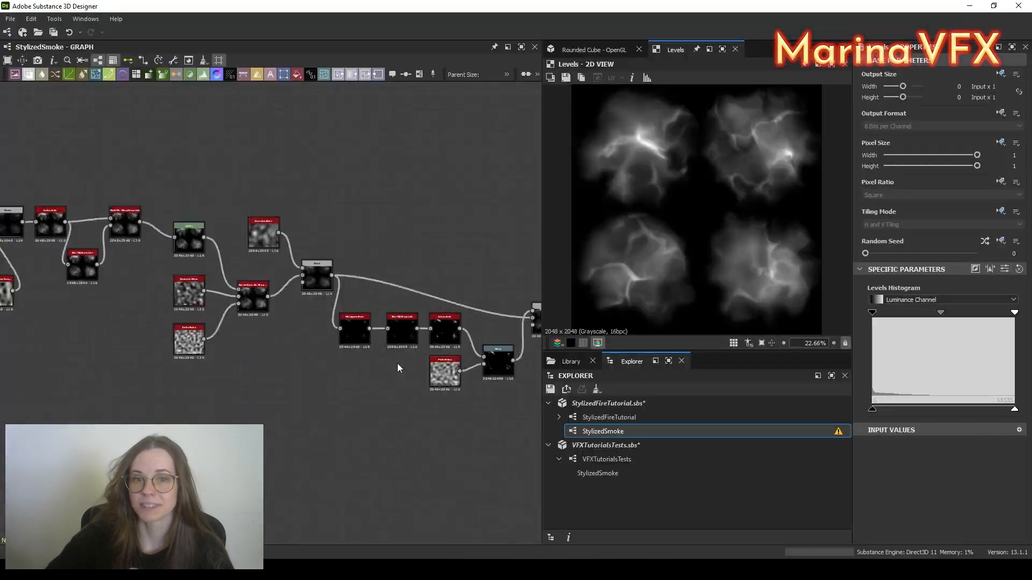
scroll(411, 363, up, 3)
double_click(269, 226)
middle_drag(408, 274, 226, 249)
double_click(427, 238)
mouse_move(952, 295)
mouse_down()
mouse_move(811, 307)
mouse_move(951, 296)
mouse_up()
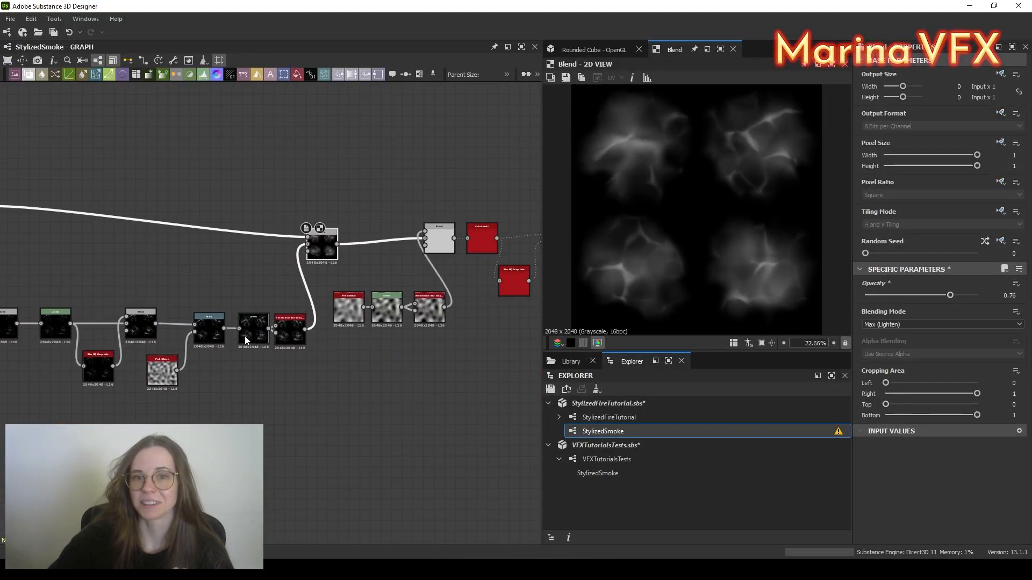
Step: Preview the downstream result of the smoke graph and save the 2D view as an image
click(253, 331)
middle_drag(347, 406, 182, 382)
double_click(452, 321)
click(570, 81)
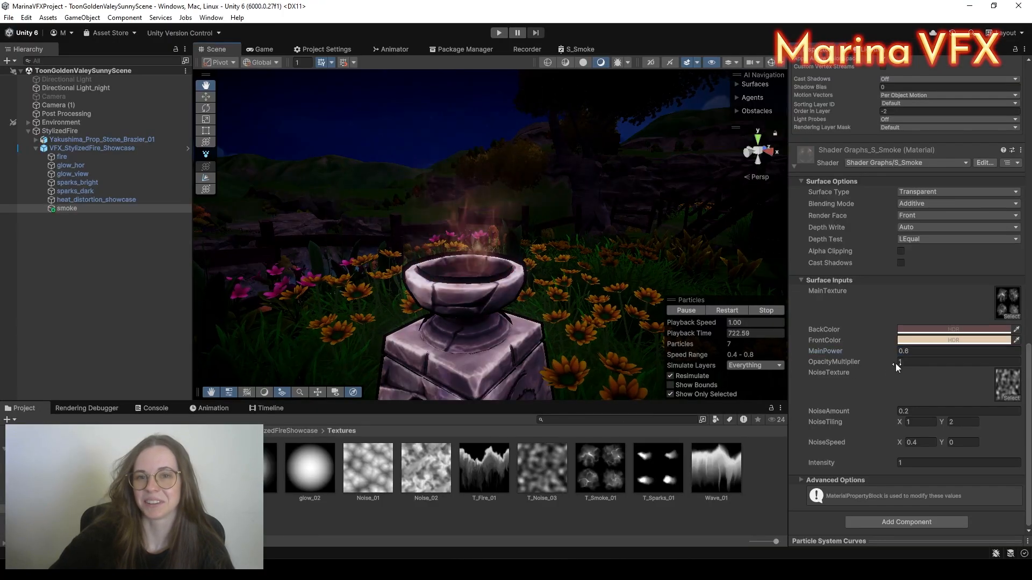
Step: In Unity, set the smoke material's OpacityMultiplier to 0.5 and Intensity to 2, and view the complete fire effect
text(1)
click(904, 462)
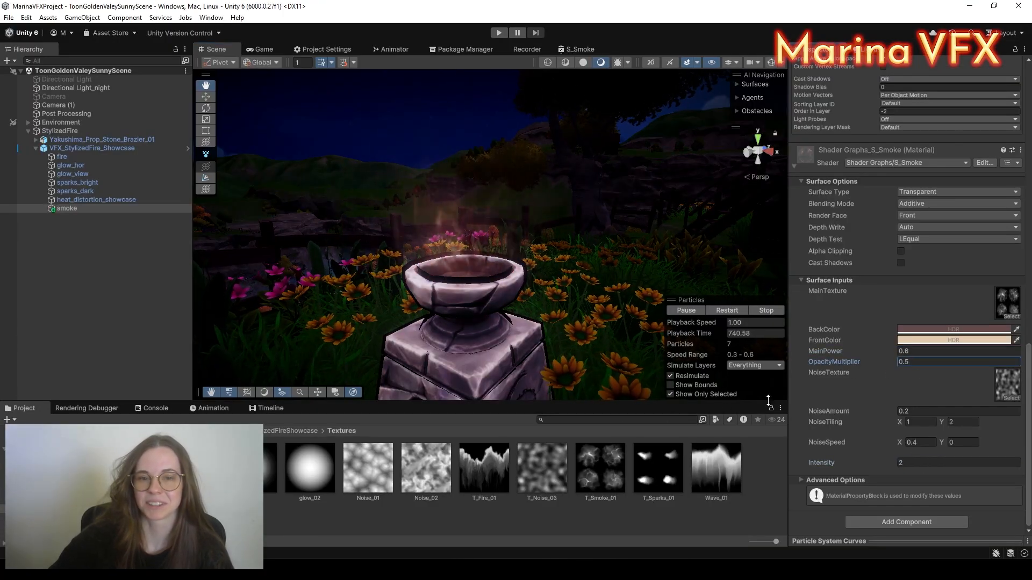
click(698, 394)
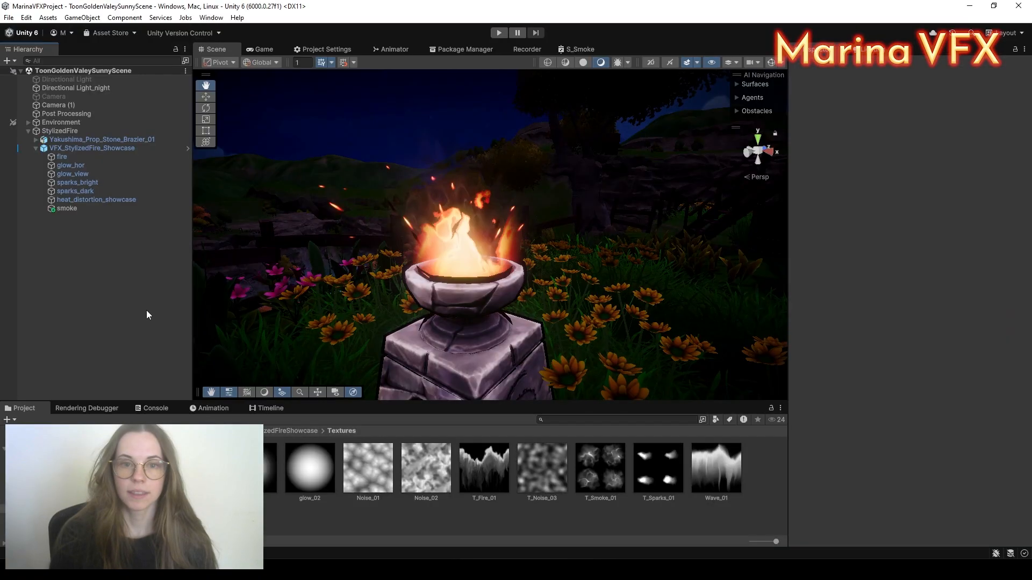
scroll(943, 326, down, 15)
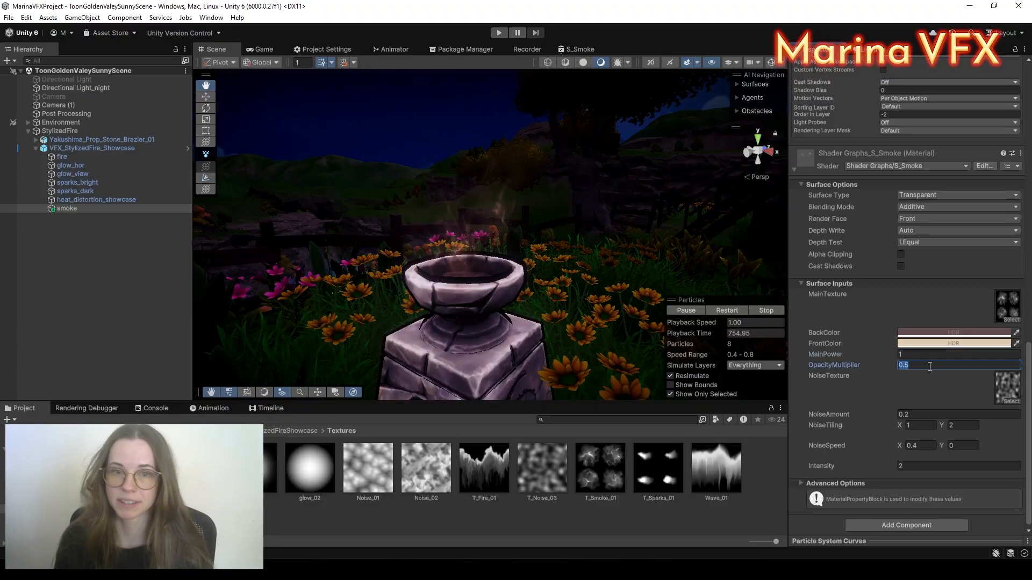
Step: Set the smoke material's OpacityMultiplier to 1 and MainPower to 0.5, restarting the particle simulation to compare
text(1)
scroll(514, 303, up, 2)
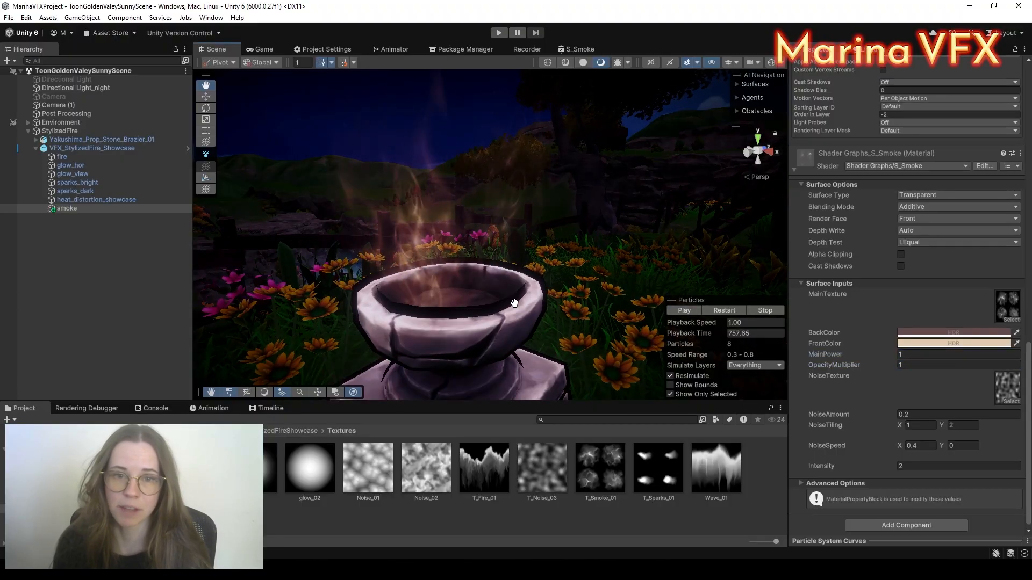
click(722, 311)
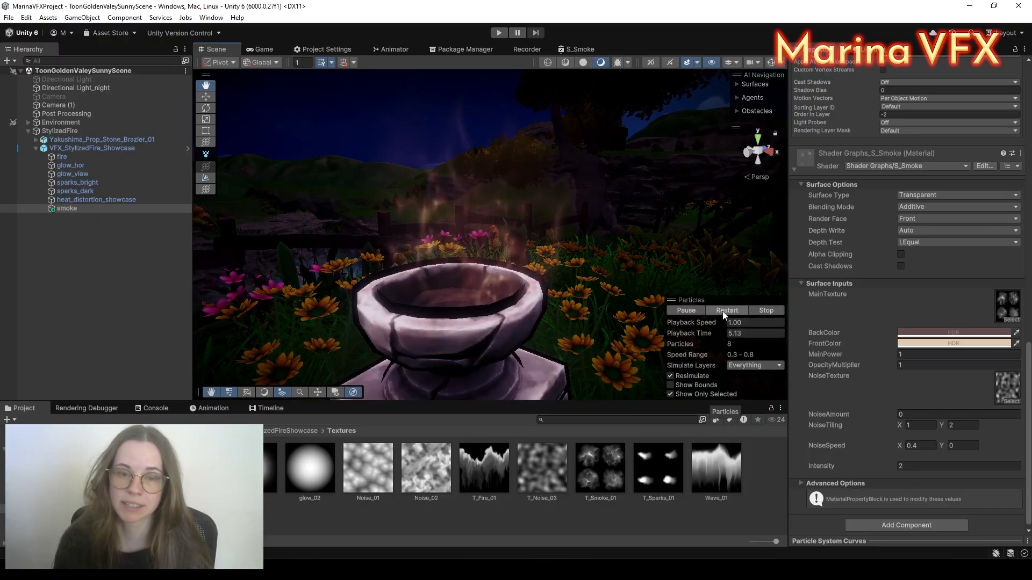
scroll(680, 287, down, 2)
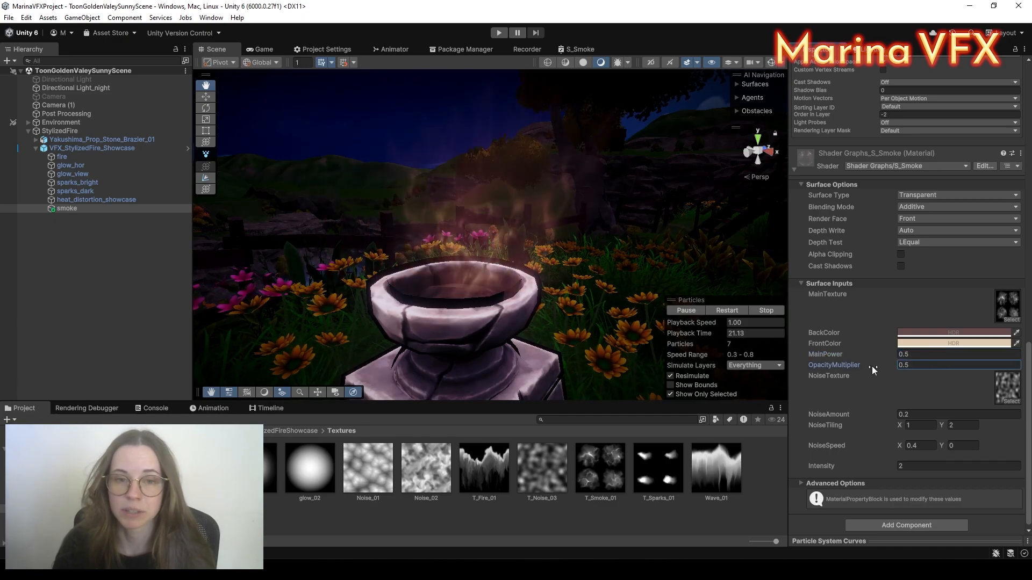
scroll(621, 291, down, 3)
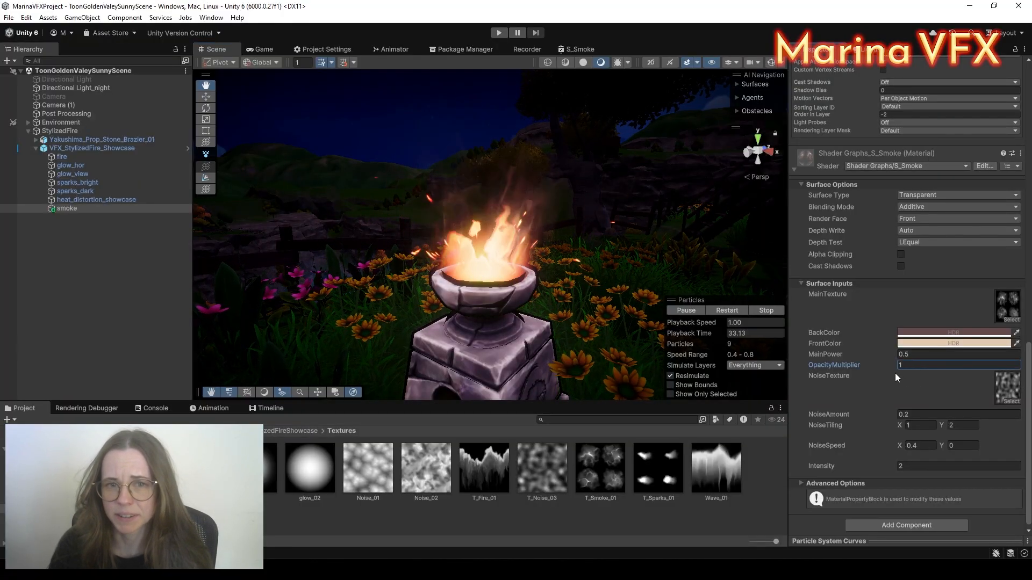
Step: Change the smoke material's BackColor to a saturated dark red and set MainPower to 0.8
click(957, 336)
click(988, 360)
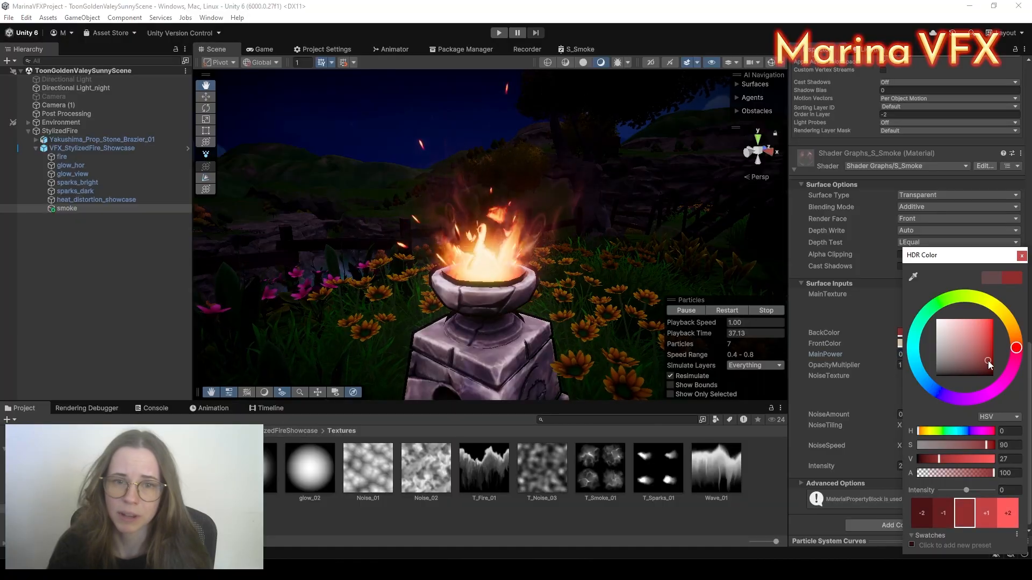
drag(981, 369, 985, 366)
click(1021, 257)
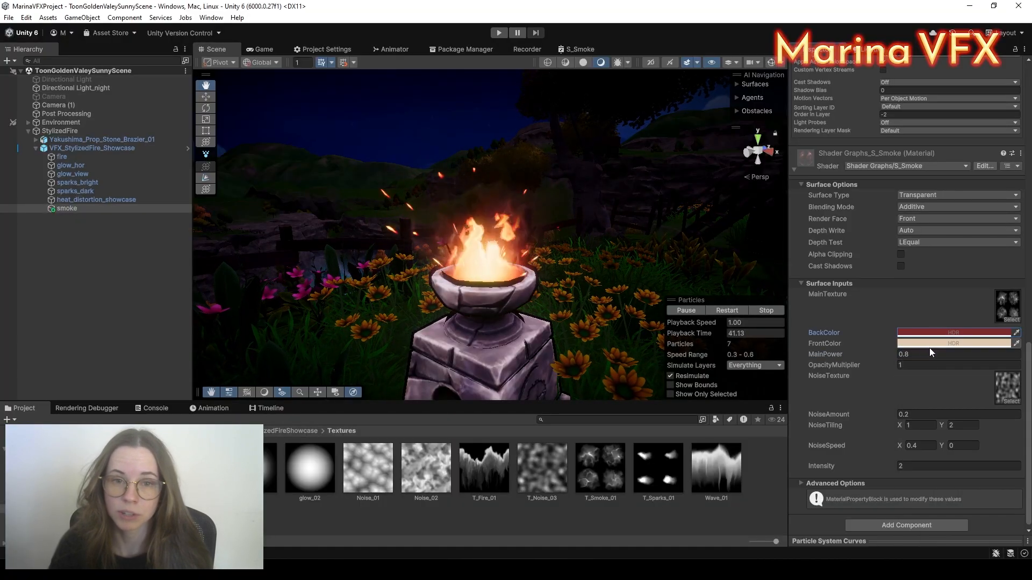
Step: Change the smoke material's FrontColor to a paler, near-white cream
click(930, 346)
click(944, 330)
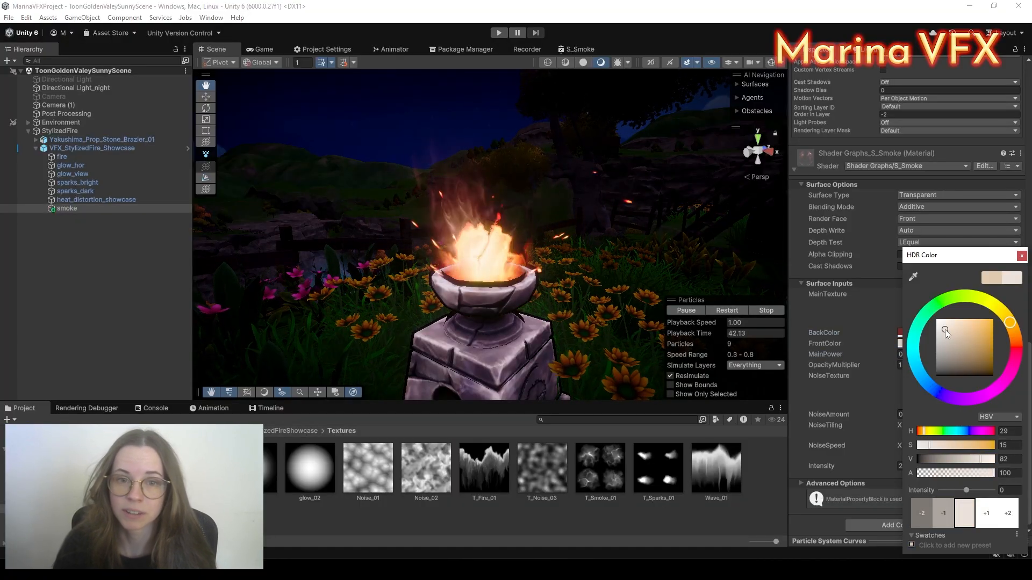
click(1022, 256)
Step: Edit the smoke's 3D Start Size so that the Y values range between 0.75 and 0.5
scroll(948, 376, up, 8)
click(883, 233)
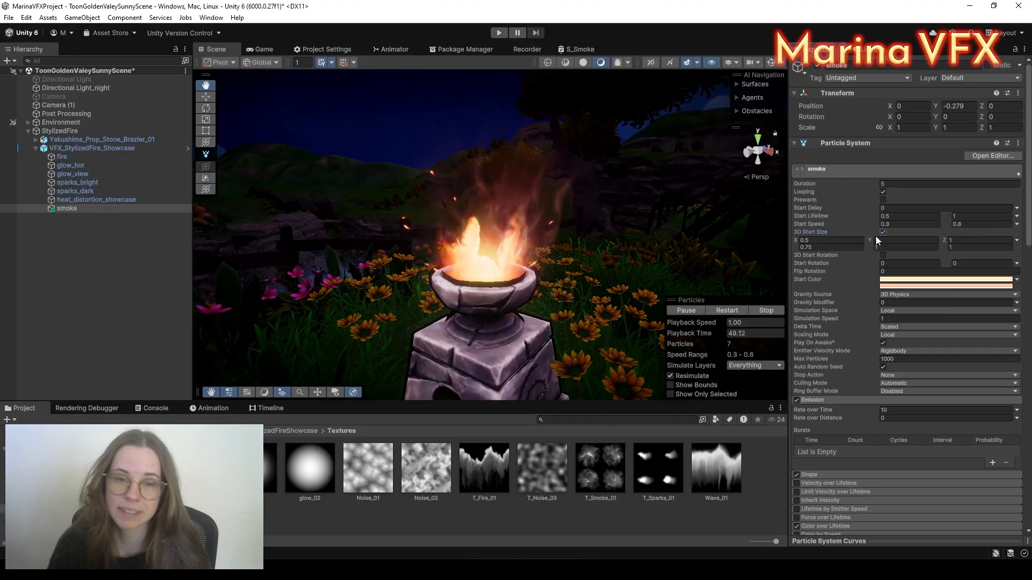
text(.75)
click(883, 247)
text(.5)
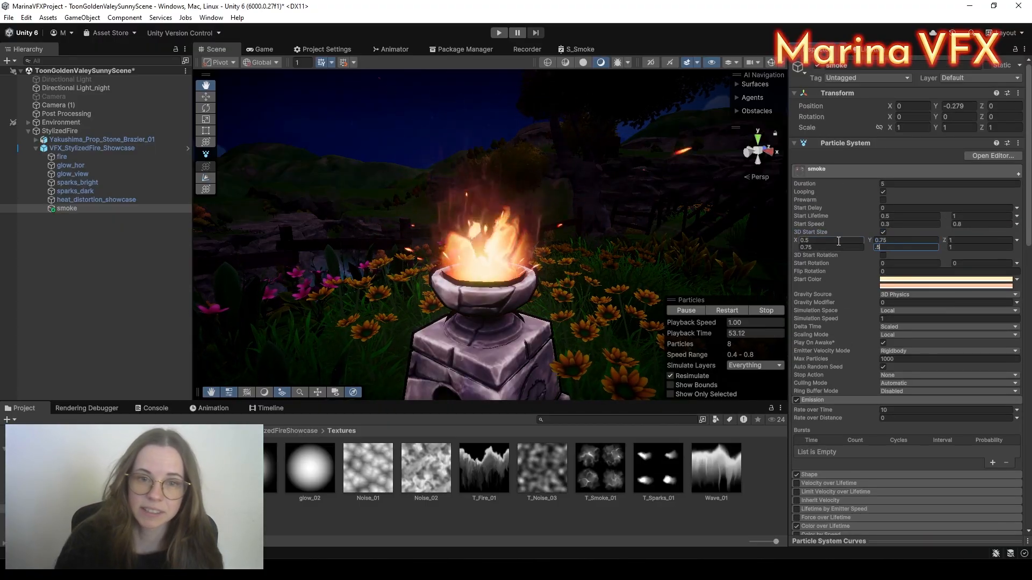
Step: Set the smoke's X start size range to 0.7 and 0.9, and compare the isolated smoke with the full effect
click(840, 242)
text(.6)
click(838, 247)
text(0.8)
click(840, 240)
text(.7)
click(836, 248)
text(.)
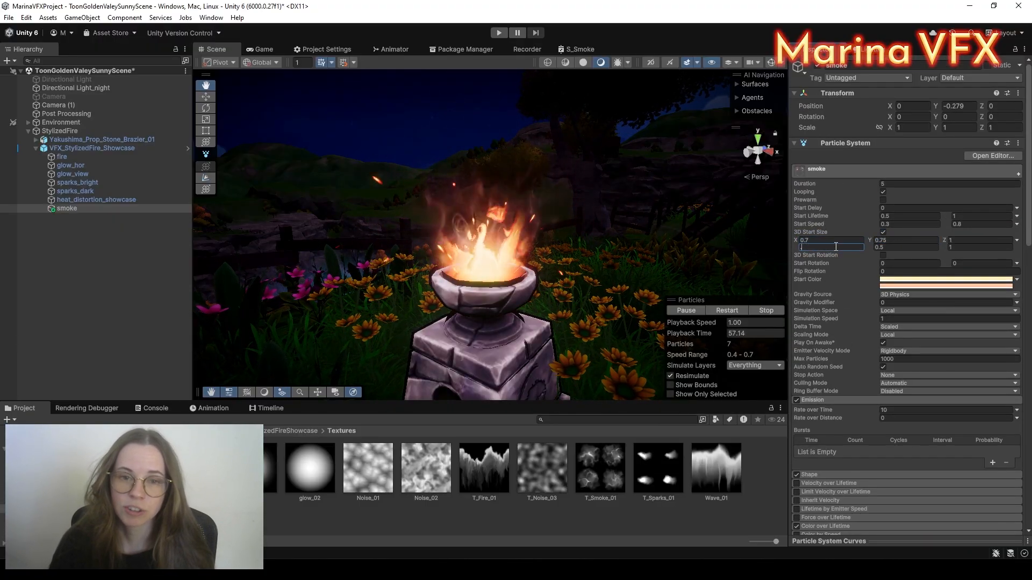
click(698, 394)
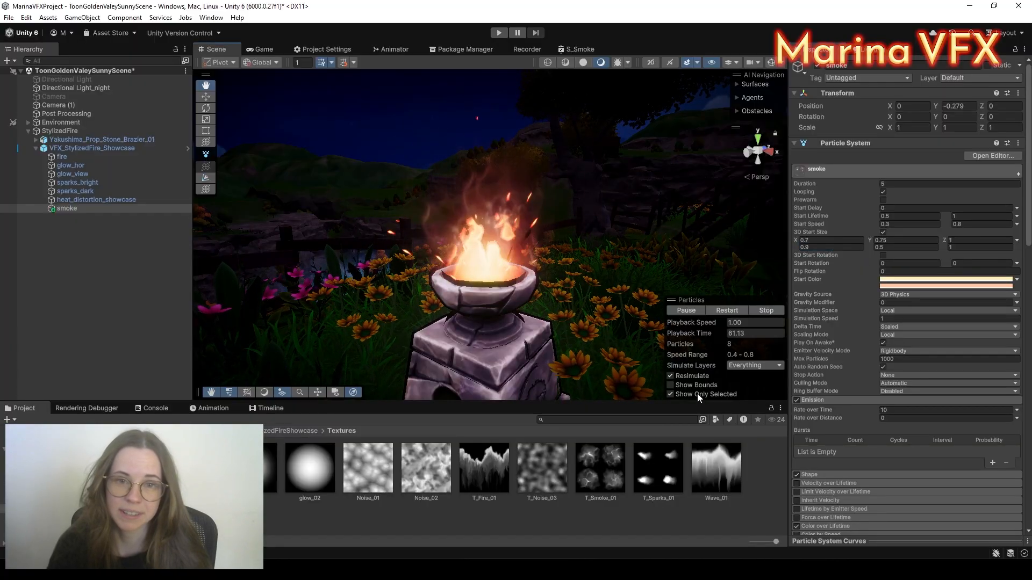
click(697, 394)
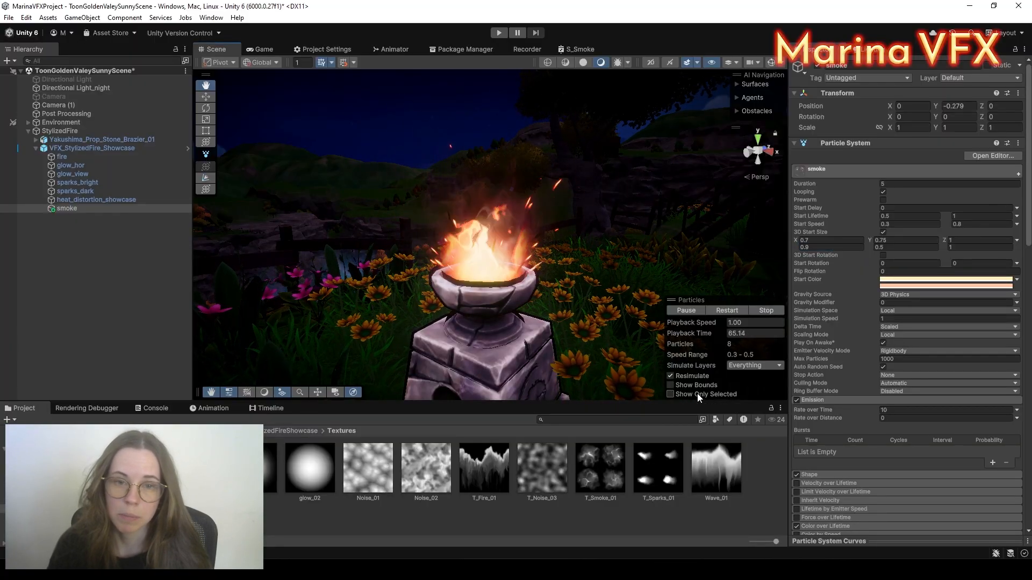
Step: Set the smoke renderer's Length Scale to 1 and Pivot Y to 0.4, showing only the smoke particles
scroll(928, 345, down, 10)
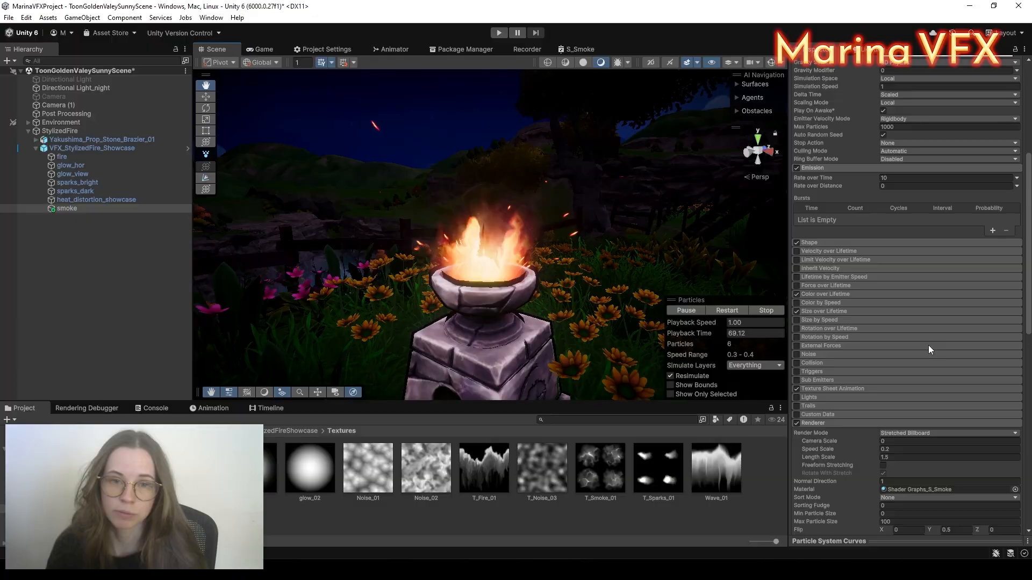
click(896, 342)
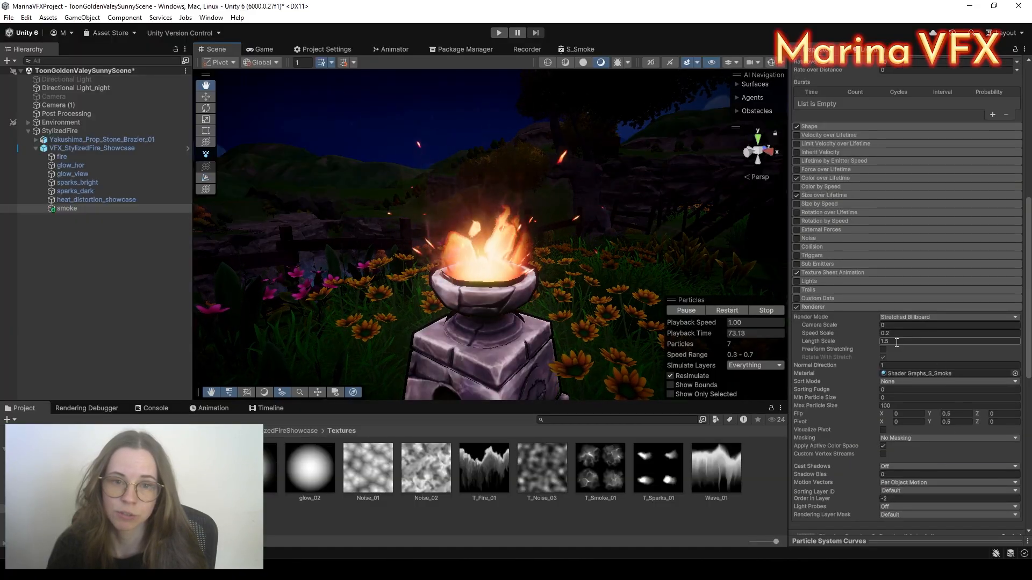
click(705, 393)
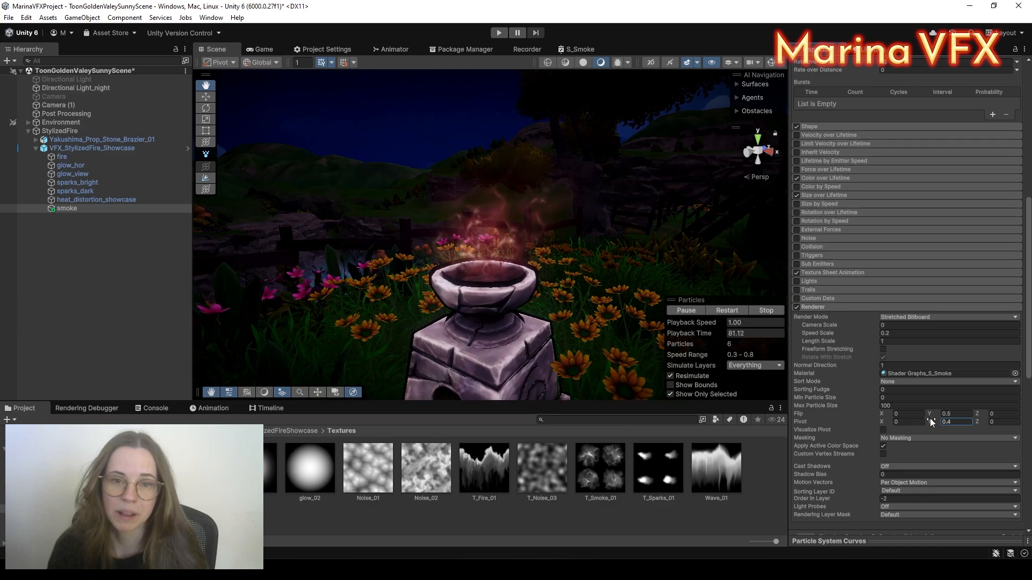
Step: Set the smoke's Start Speed range to 0.5 and 2, with the full fire effect shown
scroll(932, 333, up, 12)
click(963, 225)
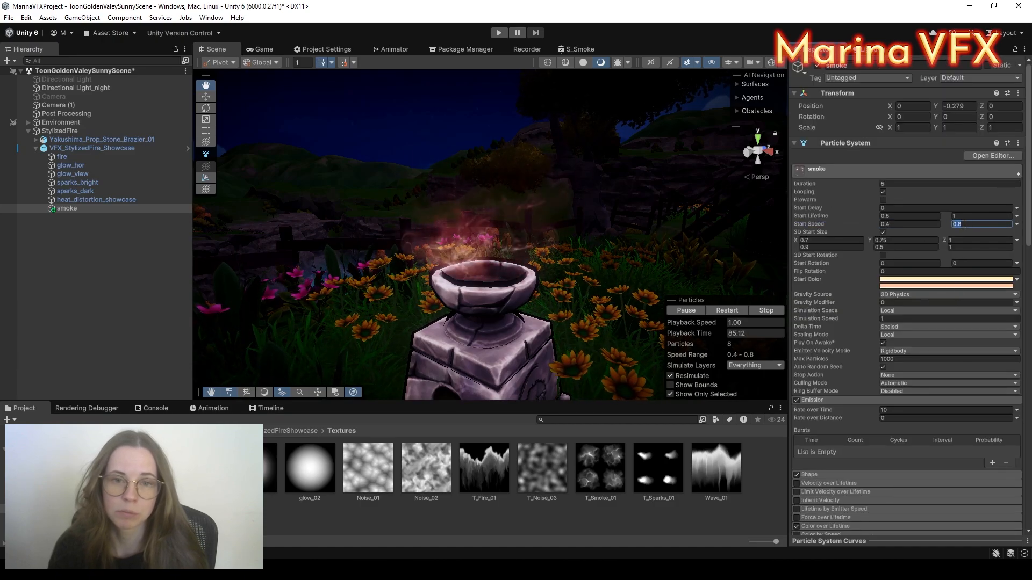
click(707, 393)
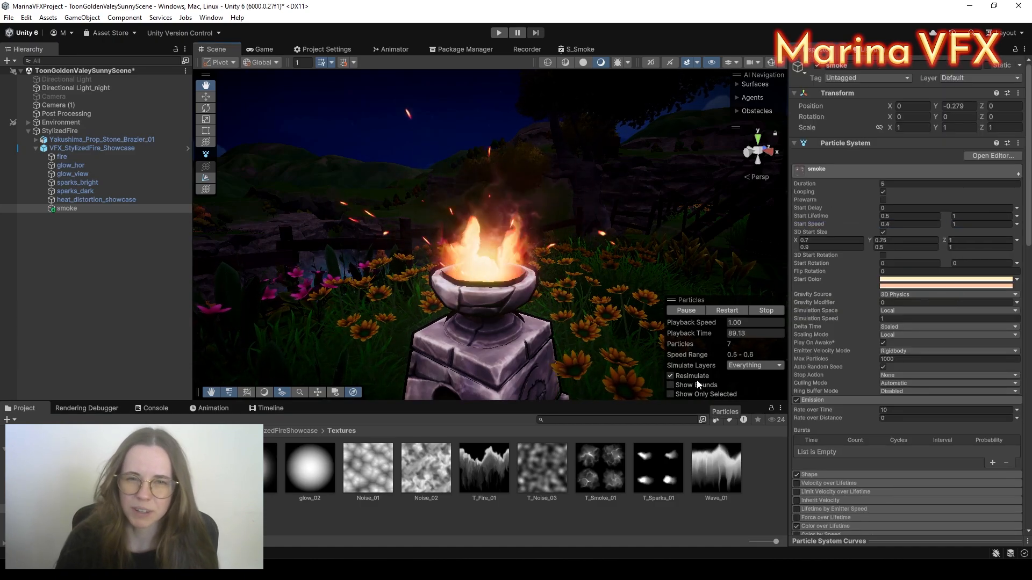
click(926, 224)
text(0.5)
click(966, 224)
text(2)
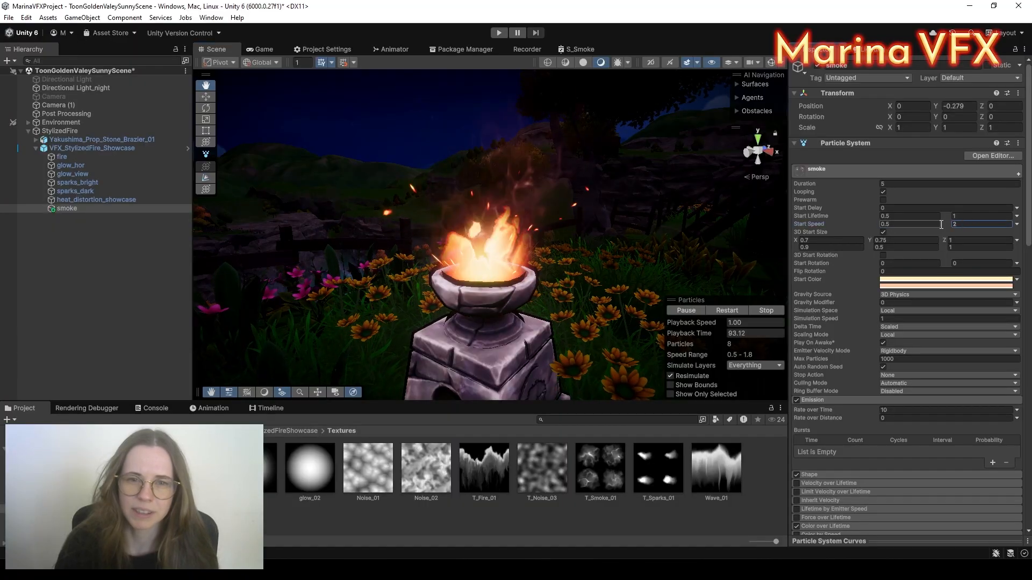
Step: Enable Limit Velocity over Lifetime with Dampen and Drag at 0.1, and enter 0.5 as the minimum Start Speed
scroll(698, 239, down, 3)
scroll(837, 382, down, 3)
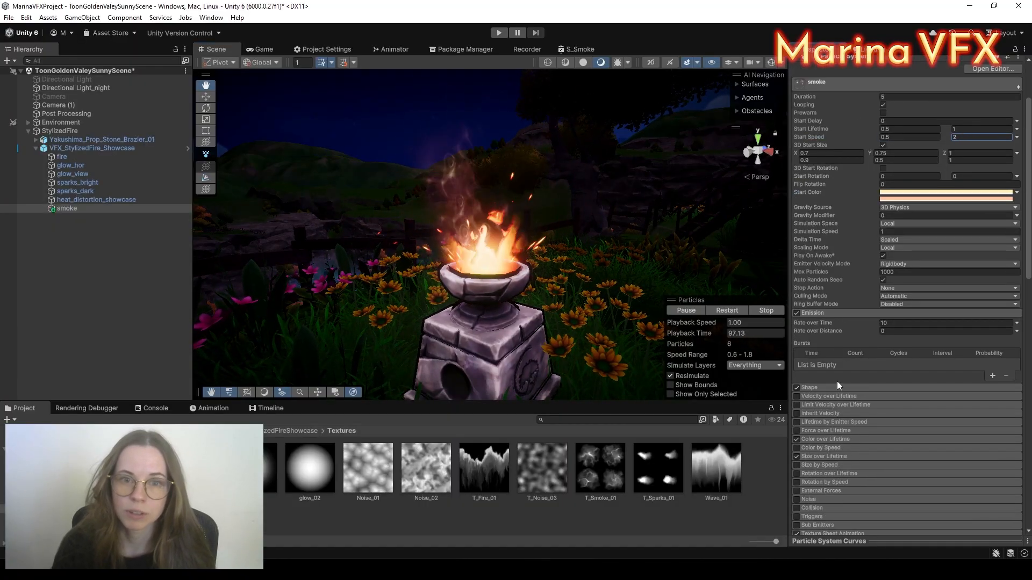
click(815, 422)
click(815, 422)
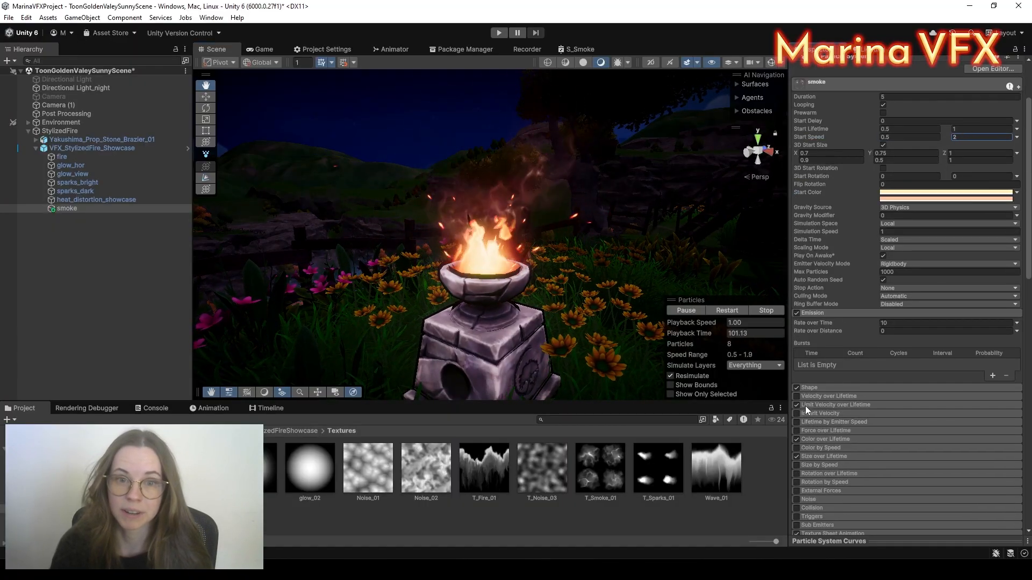
click(798, 405)
click(886, 423)
click(893, 432)
text(0.1)
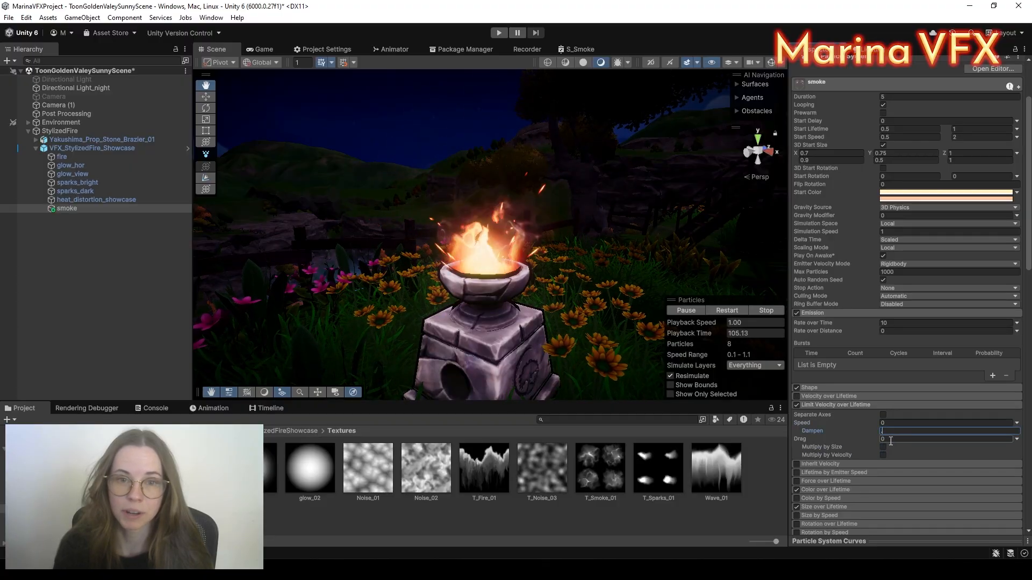
click(891, 439)
text(0.1)
click(909, 135)
text(50.5)
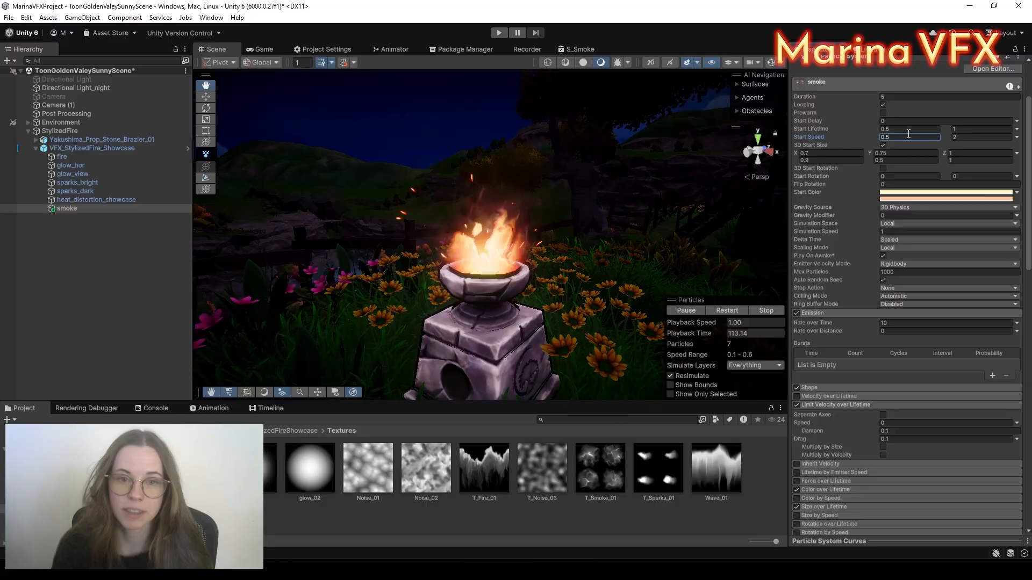
Step: Examine the fire effect up close, bring up the smoke material's settings and isolate the smoke particles
scroll(626, 258, up, 2)
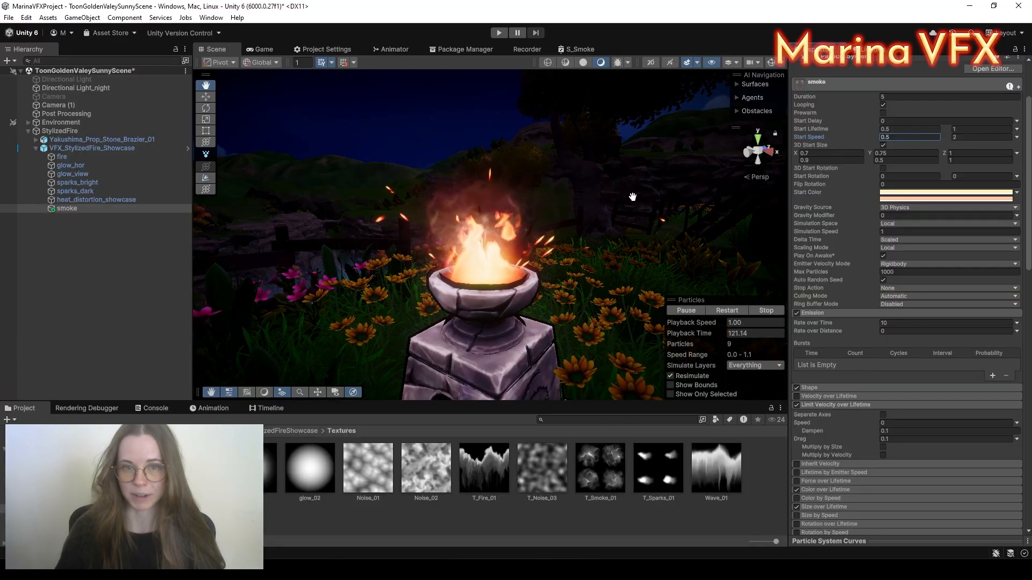
middle_drag(577, 271, 581, 258)
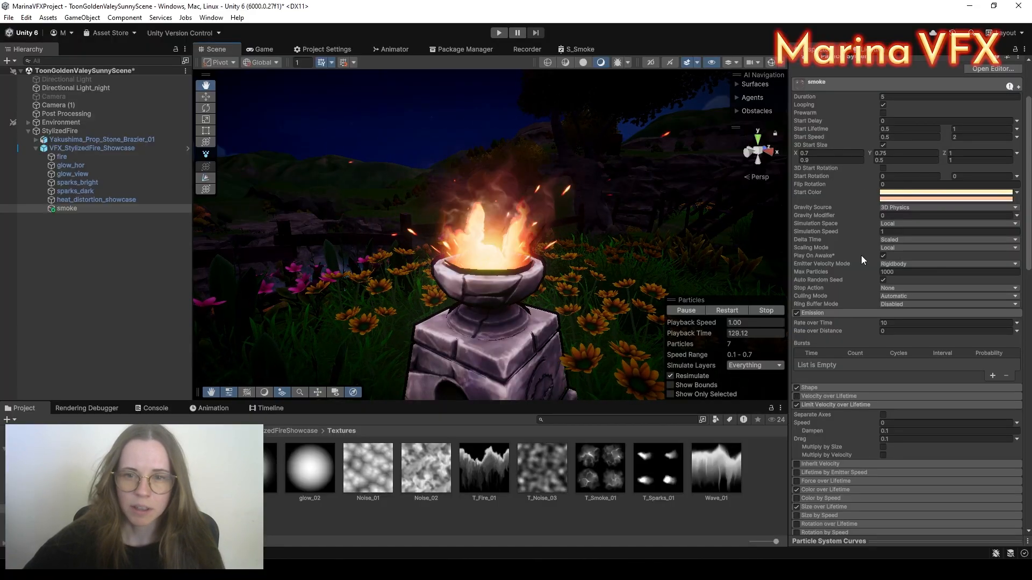
scroll(944, 330, down, 15)
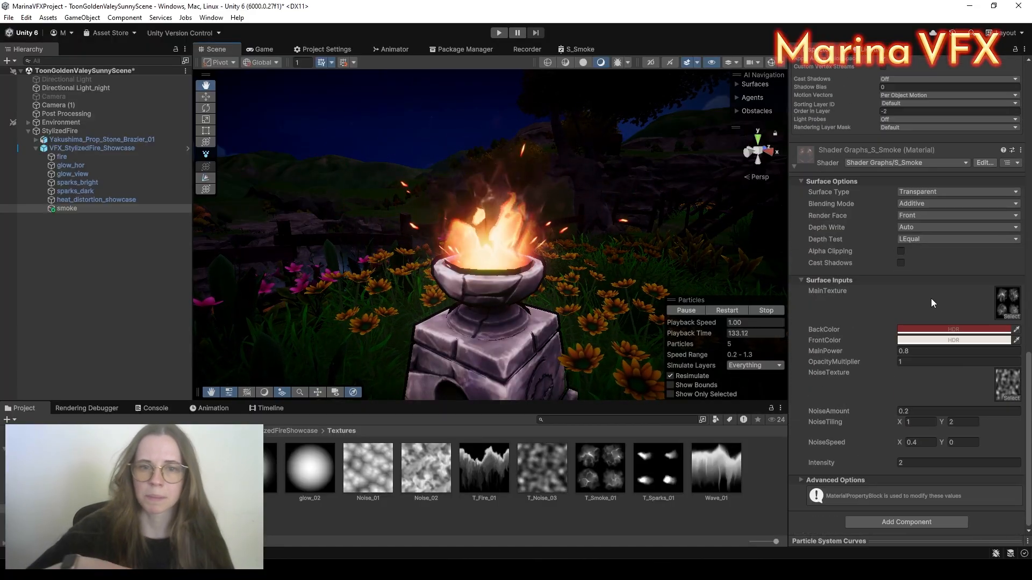
click(689, 395)
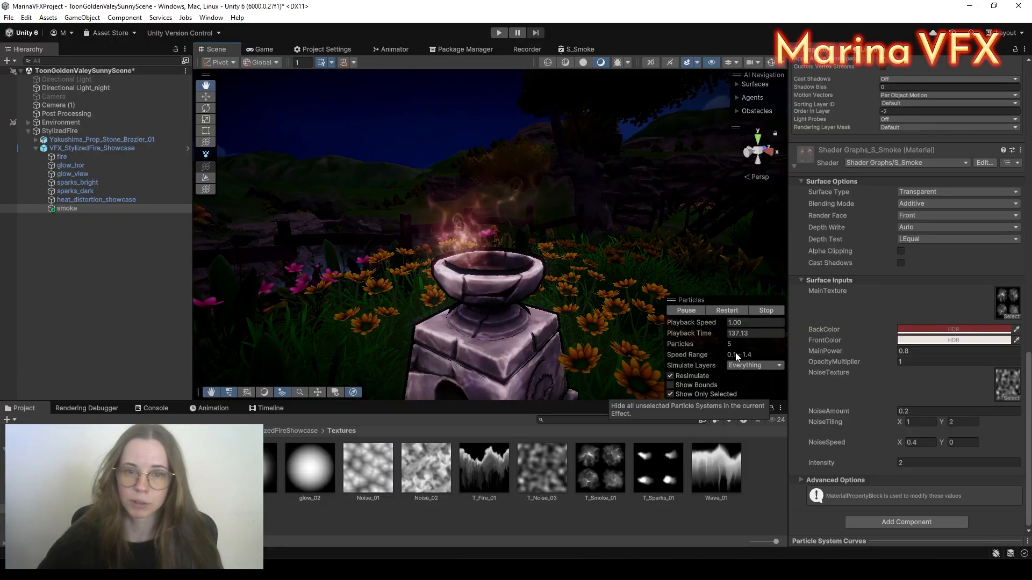
Step: Set the smoke's Limit Velocity Drag to Random Between Two Constants, 0.05 and 0.1, and the Dampen to 0.01
scroll(989, 305, up, 12)
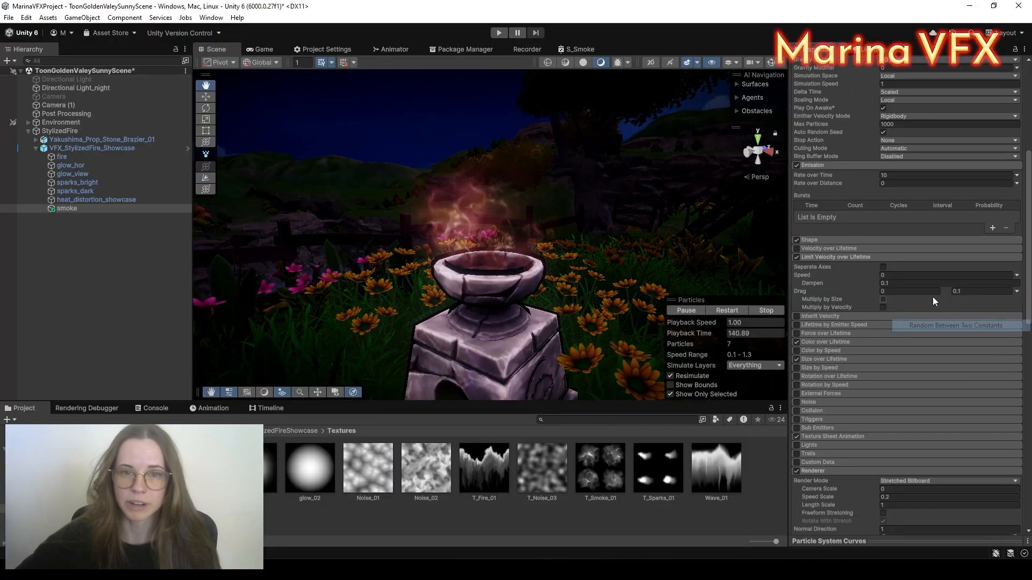
click(924, 292)
text(0.05)
click(918, 283)
text(0.01)
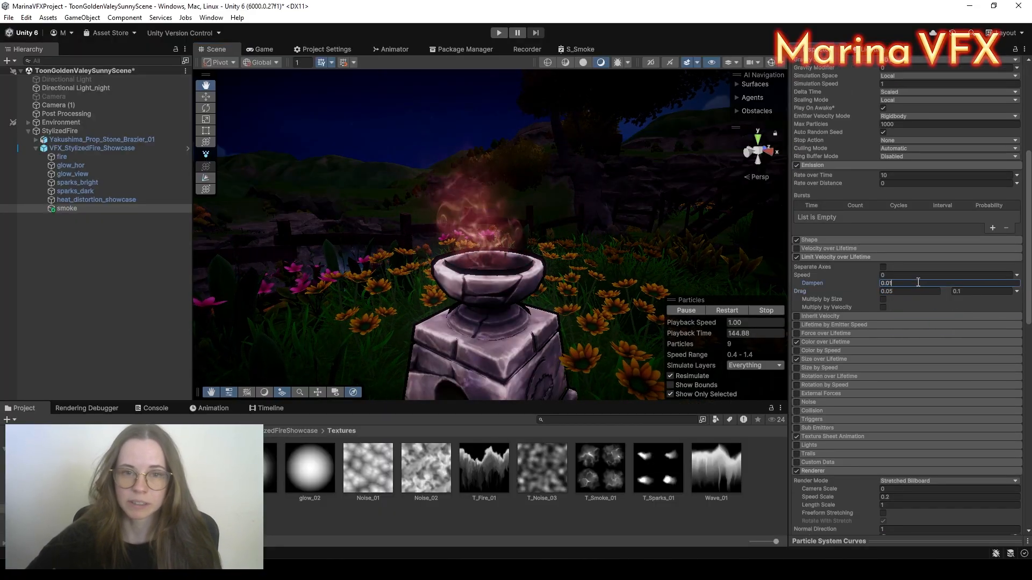
Step: Raise the smoke's minimum Drag to 0.5 and the Dampen to 0.05
scroll(915, 279, up, 1)
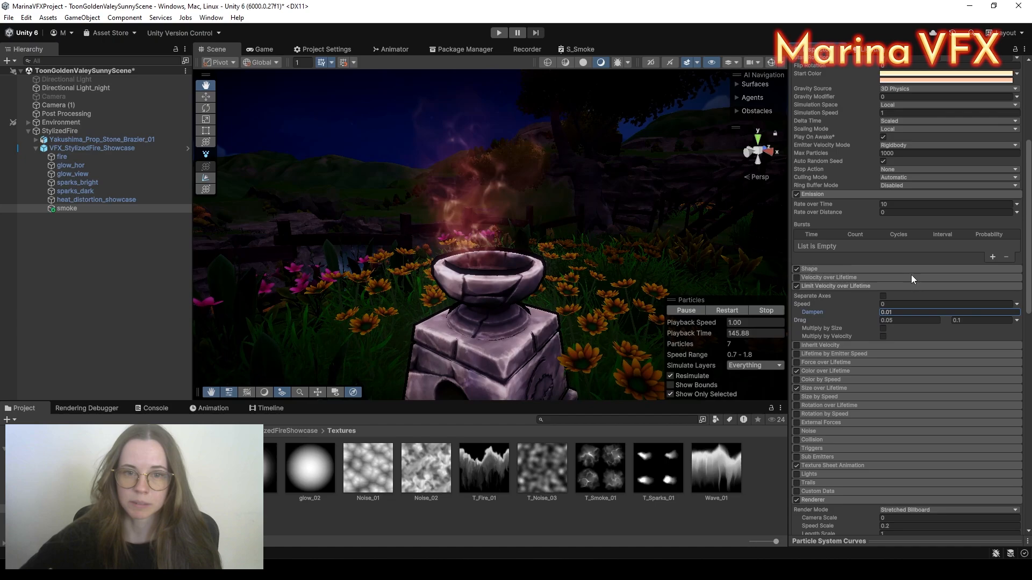
click(905, 321)
text(0.5)
click(902, 313)
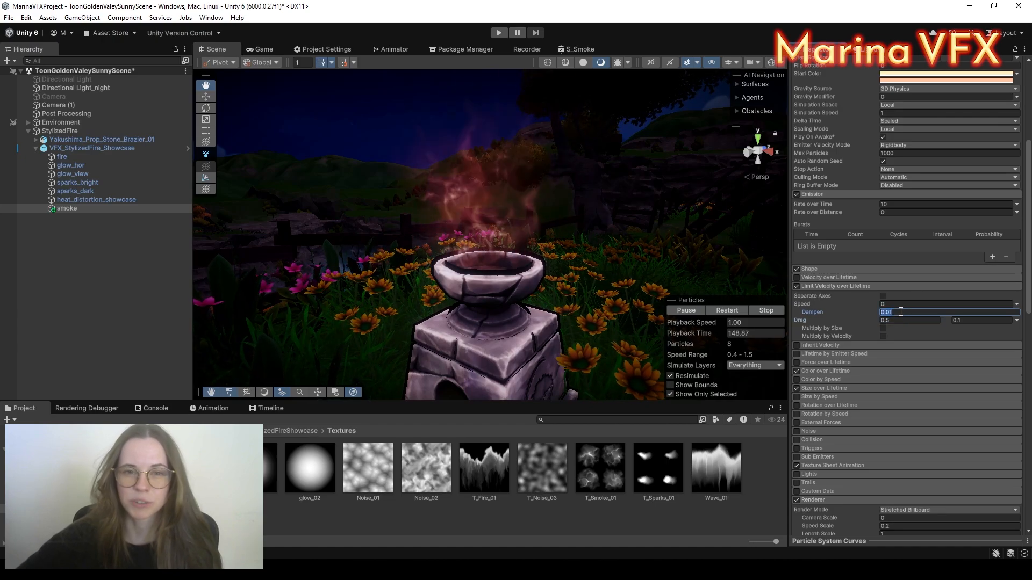
text(0.05)
Step: Show the full fire effect instead of only the smoke and view it from farther away and above
click(671, 395)
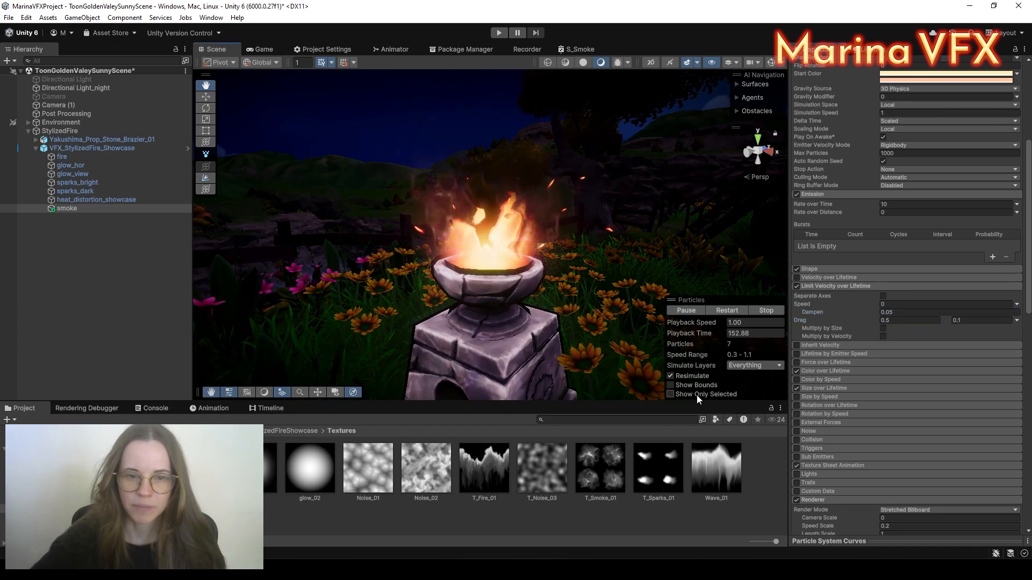
scroll(615, 298, down, 5)
mouse_move(602, 301)
middle_down()
mouse_move(597, 262)
mouse_move(594, 300)
middle_up()
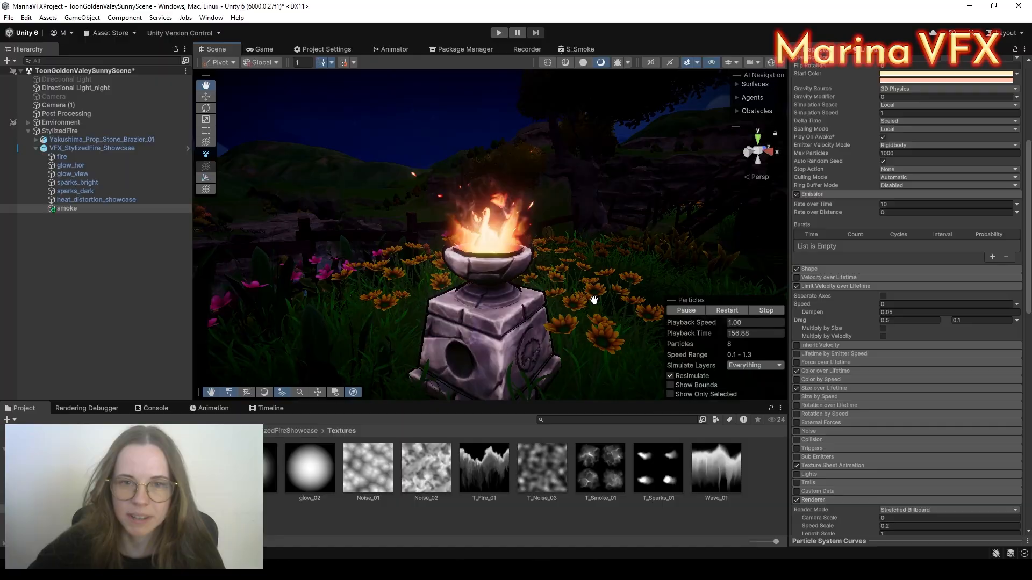
alt+drag(593, 264, 602, 316)
Step: Try Multiply by Velocity on the smoke's drag, check the effect, and disable Limit Velocity over Lifetime
click(883, 336)
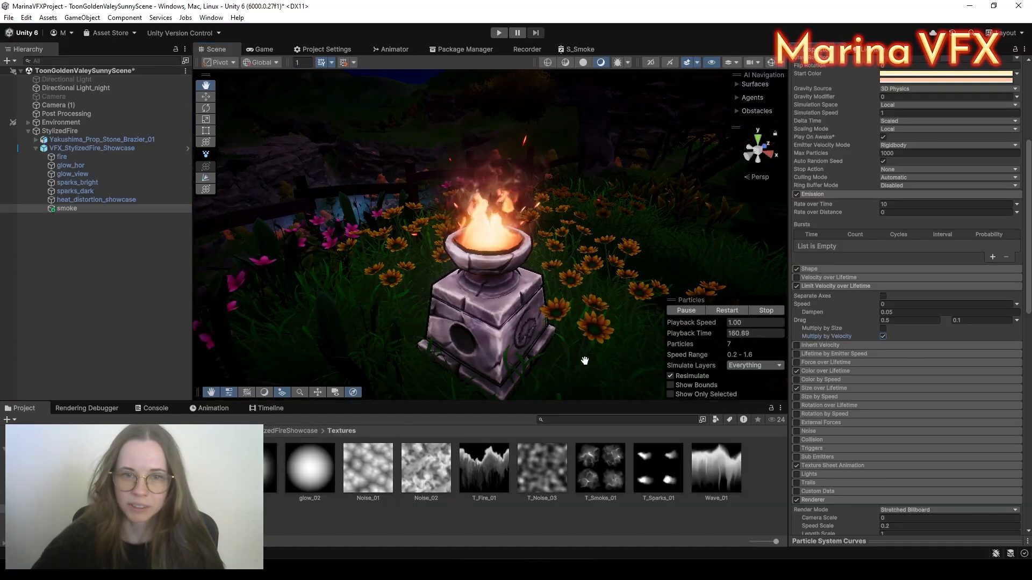
alt+drag(585, 360, 596, 238)
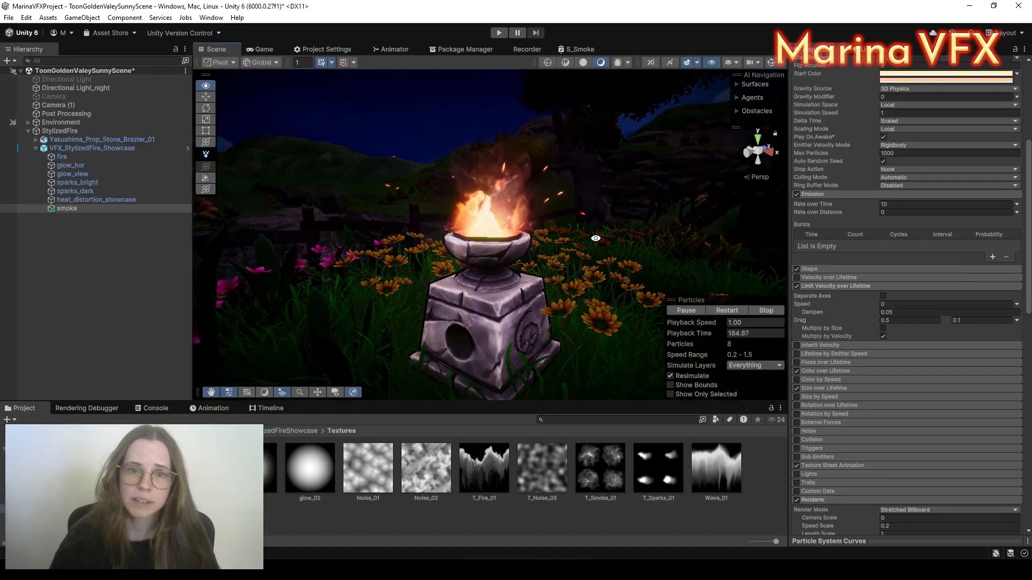
middle_drag(595, 239, 579, 263)
click(797, 286)
click(815, 286)
Step: Set the smoke's Start Speed range to 0.2 and 0.8
scroll(945, 189, up, 4)
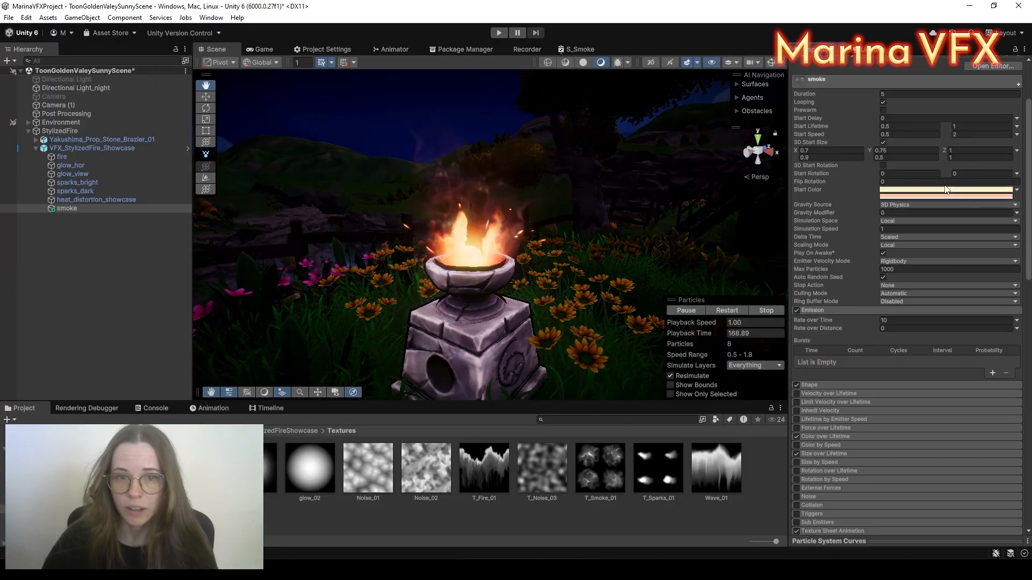
click(926, 136)
text(.2)
click(972, 135)
text(.8)
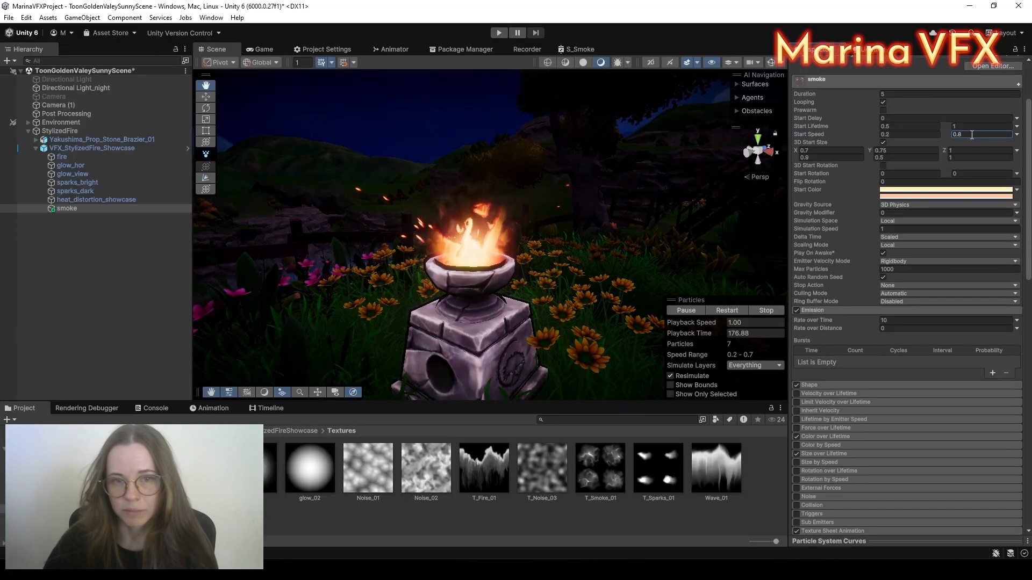
Step: Change the smoke material's BackColor to a dark greyish blue with HSV 235, 27, 12
scroll(1004, 365, down, 15)
click(979, 329)
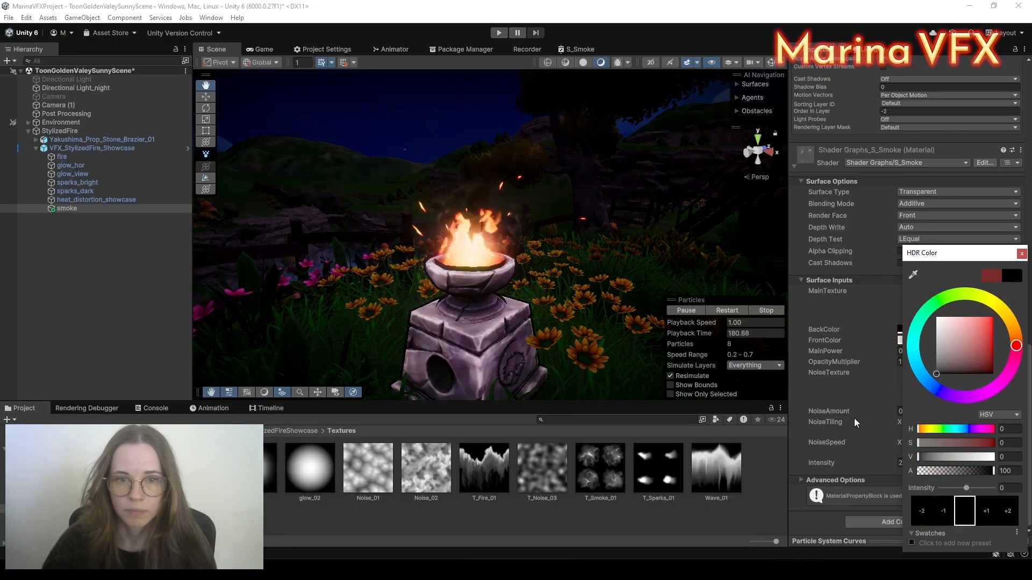
mouse_move(942, 376)
mouse_down()
mouse_move(966, 361)
mouse_move(935, 390)
mouse_up()
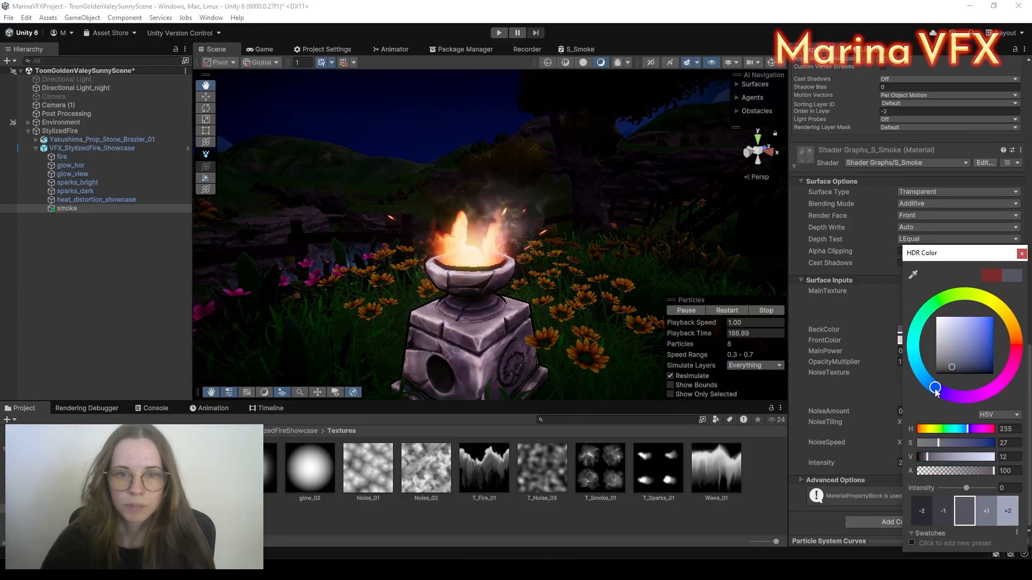
click(1022, 254)
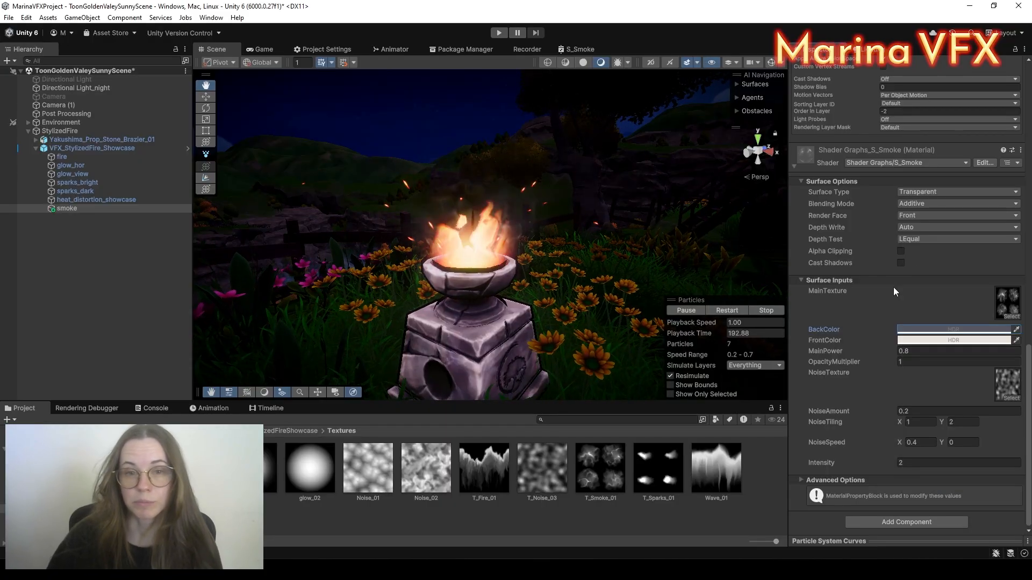
Step: Check the fire system's Renderer settings, and bring the smoke's renderer and material settings back into view
scroll(601, 347, up, 3)
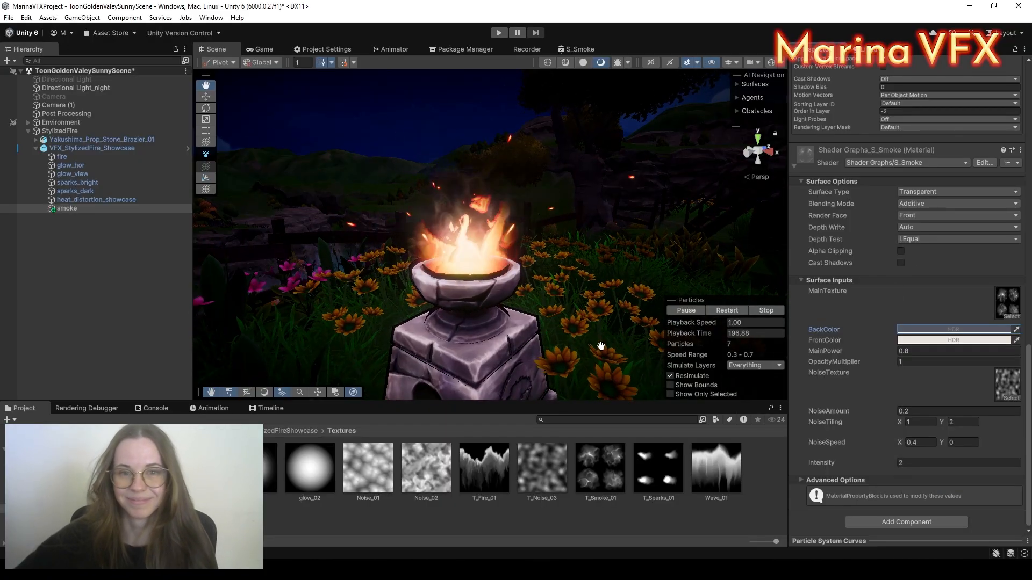
scroll(959, 395, up, 10)
click(97, 157)
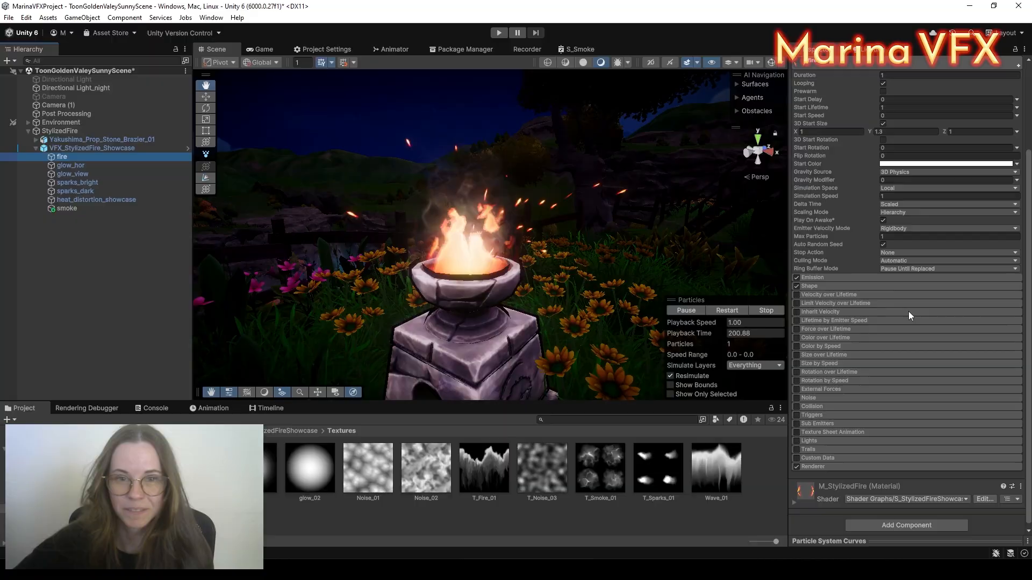
click(917, 465)
scroll(927, 458, down, 6)
click(67, 209)
scroll(918, 410, down, 10)
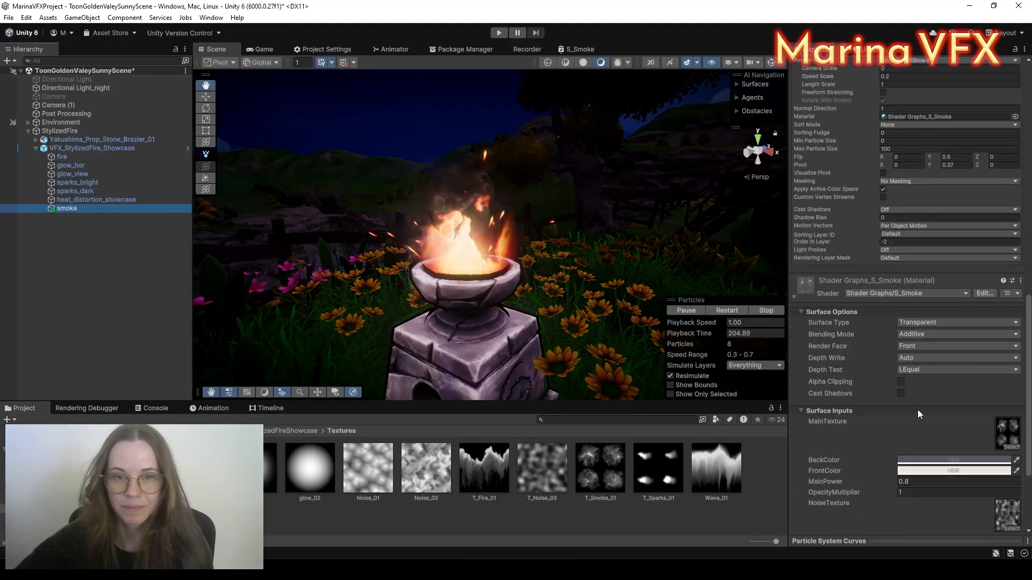